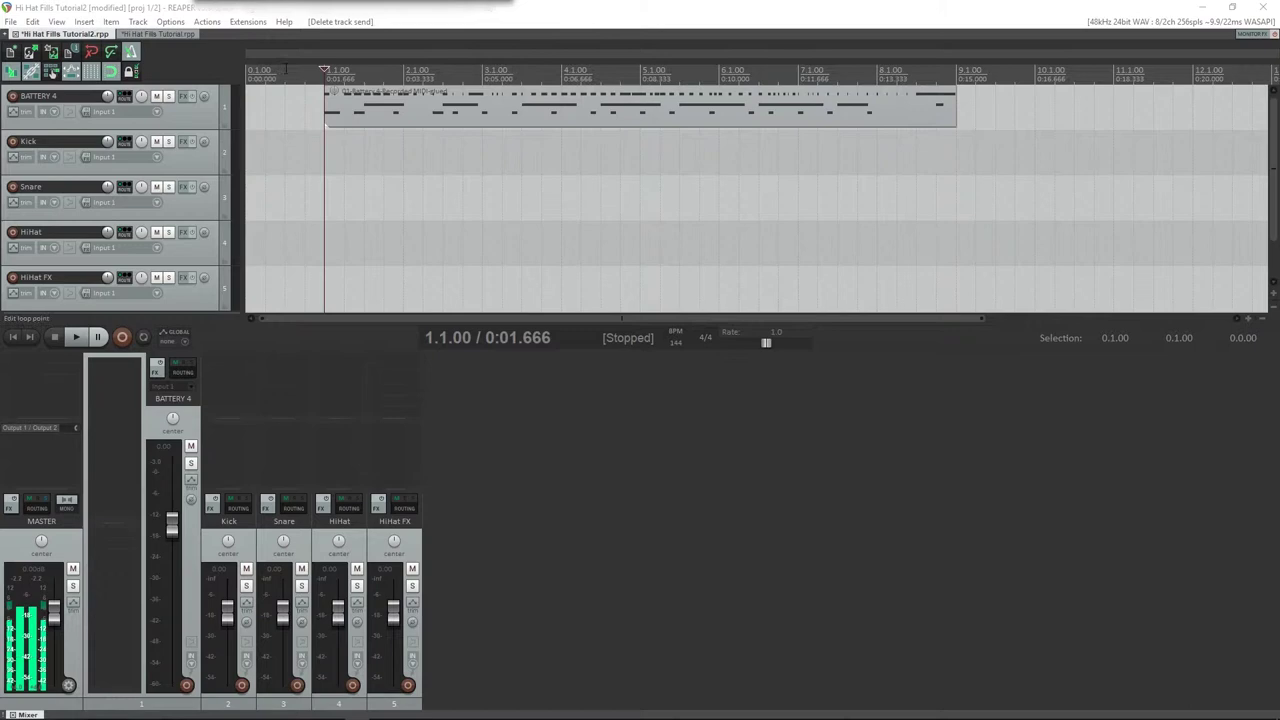
Zoom in on the MIDI item and make the BATTERY 4 track taller.
scroll(404, 109, "up", 2)
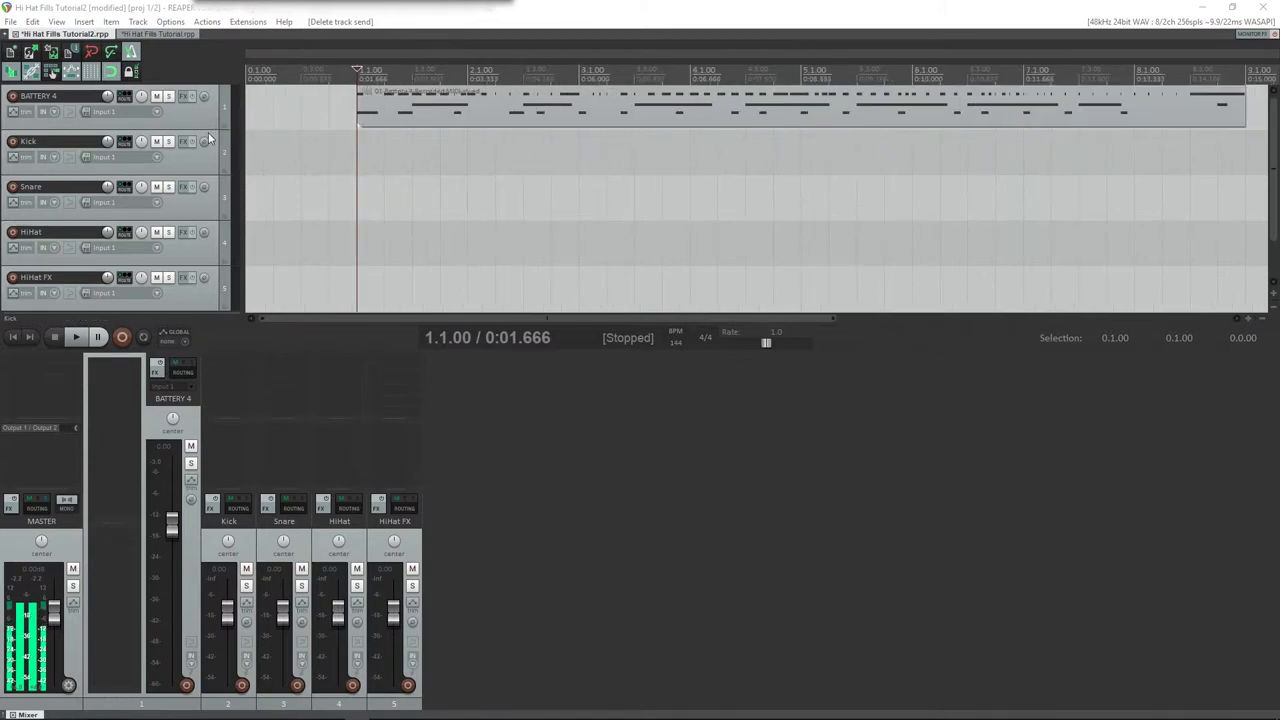
left_click_drag(209, 131, 210, 175)
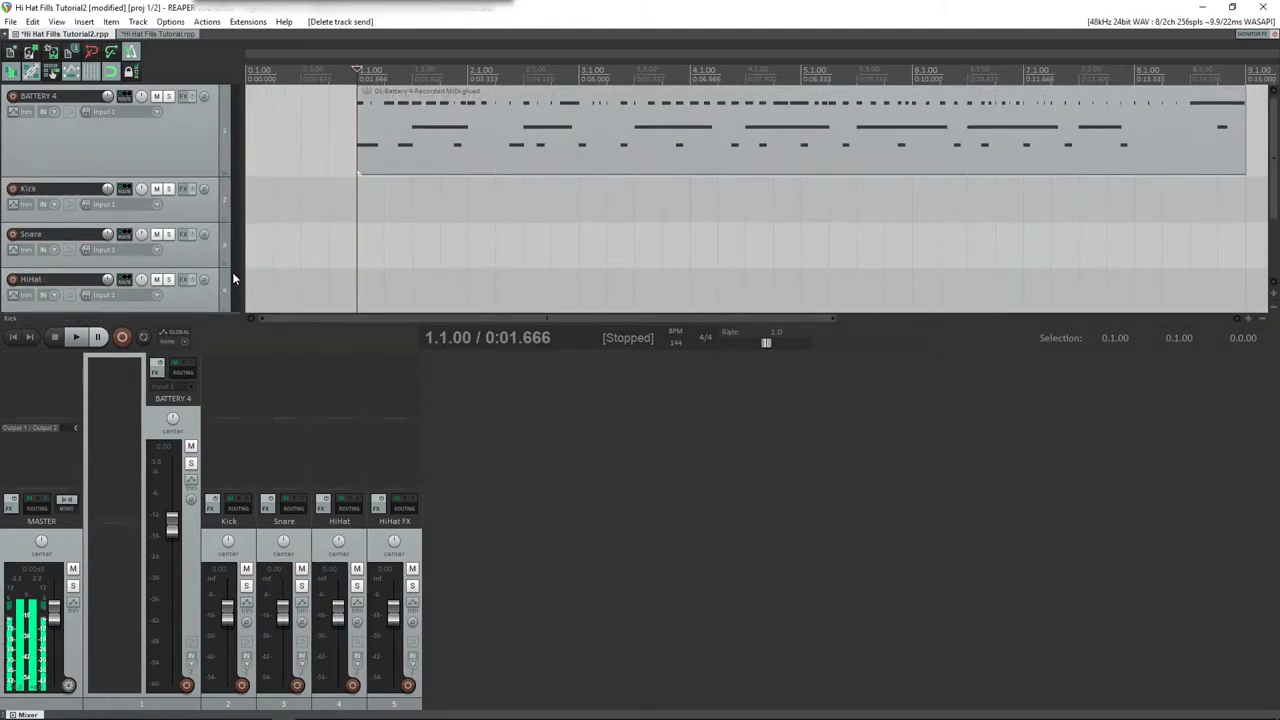
Add the Battery 4 instrument to the BATTERY 4 track and load the 808 Multiple Kit.
double_click(130, 368)
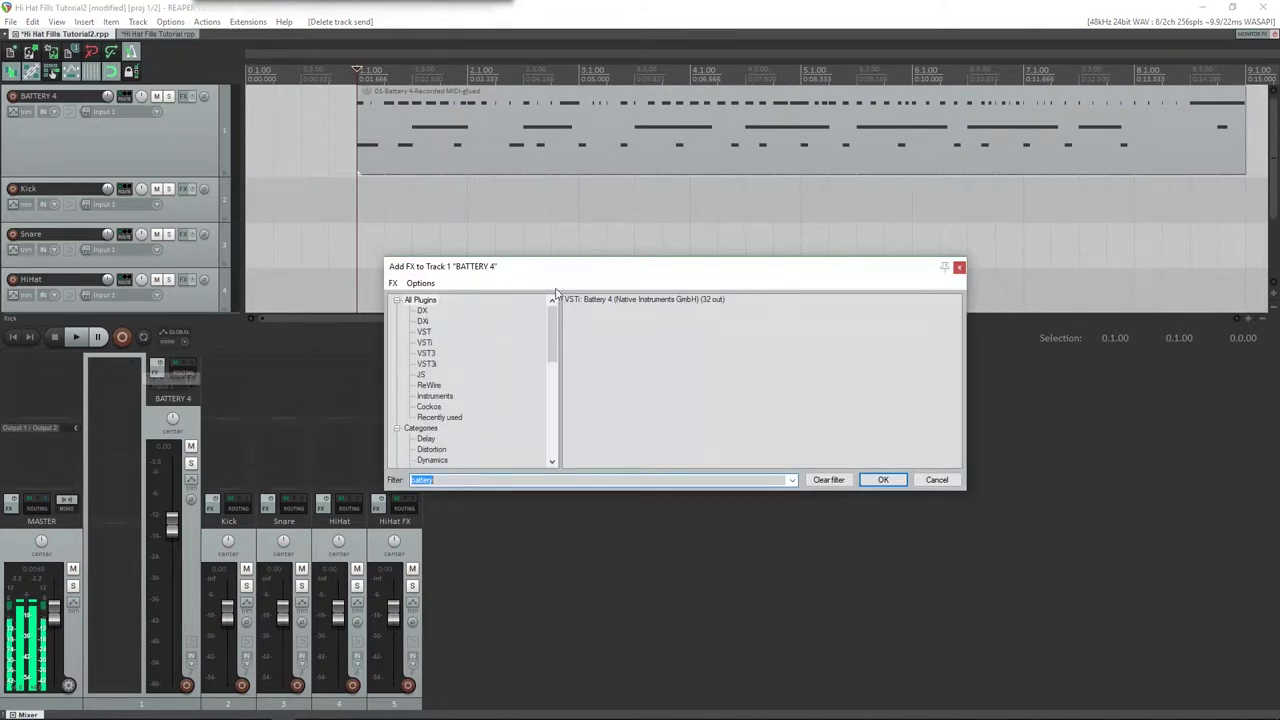
double_click(603, 300)
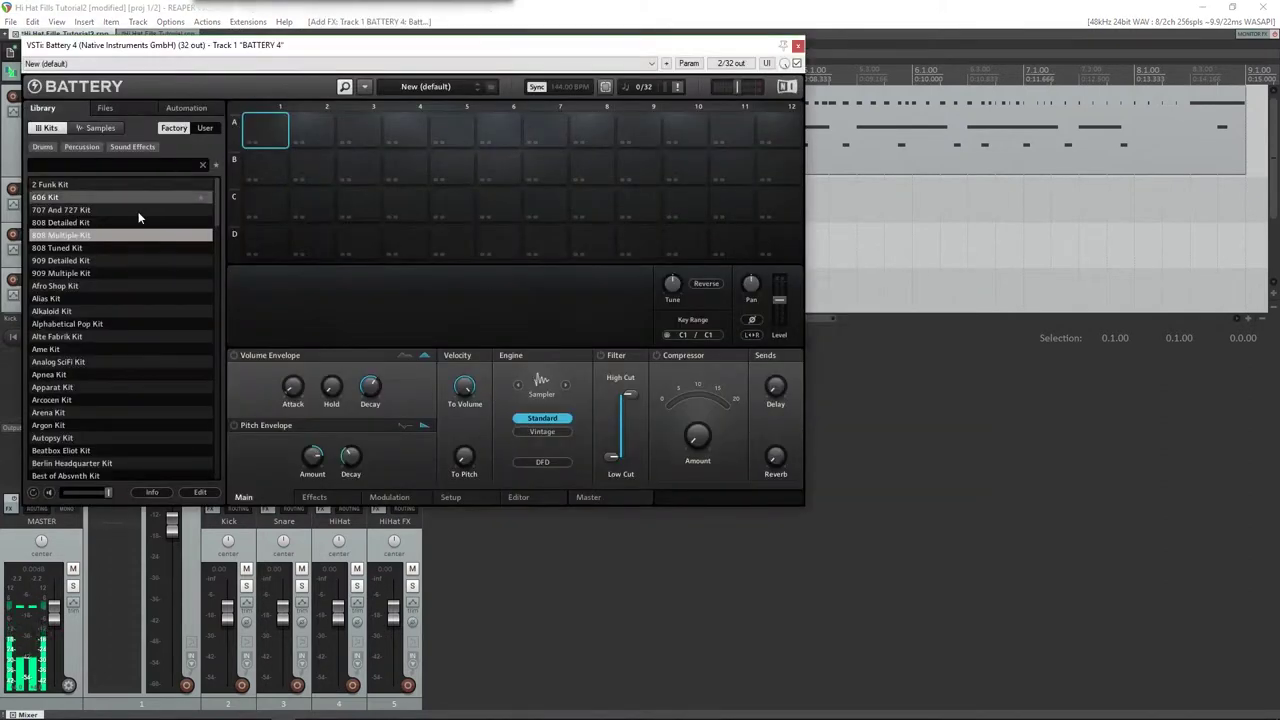
double_click(78, 235)
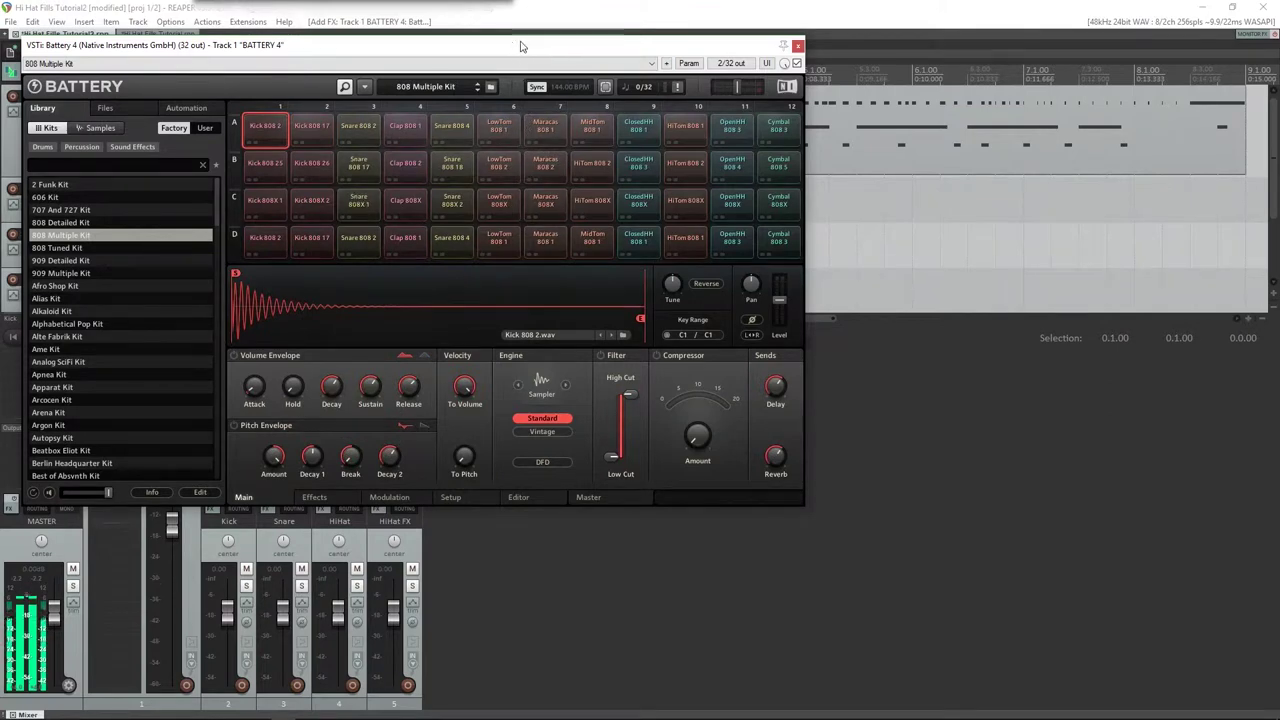
left_click_drag(528, 47, 648, 193)
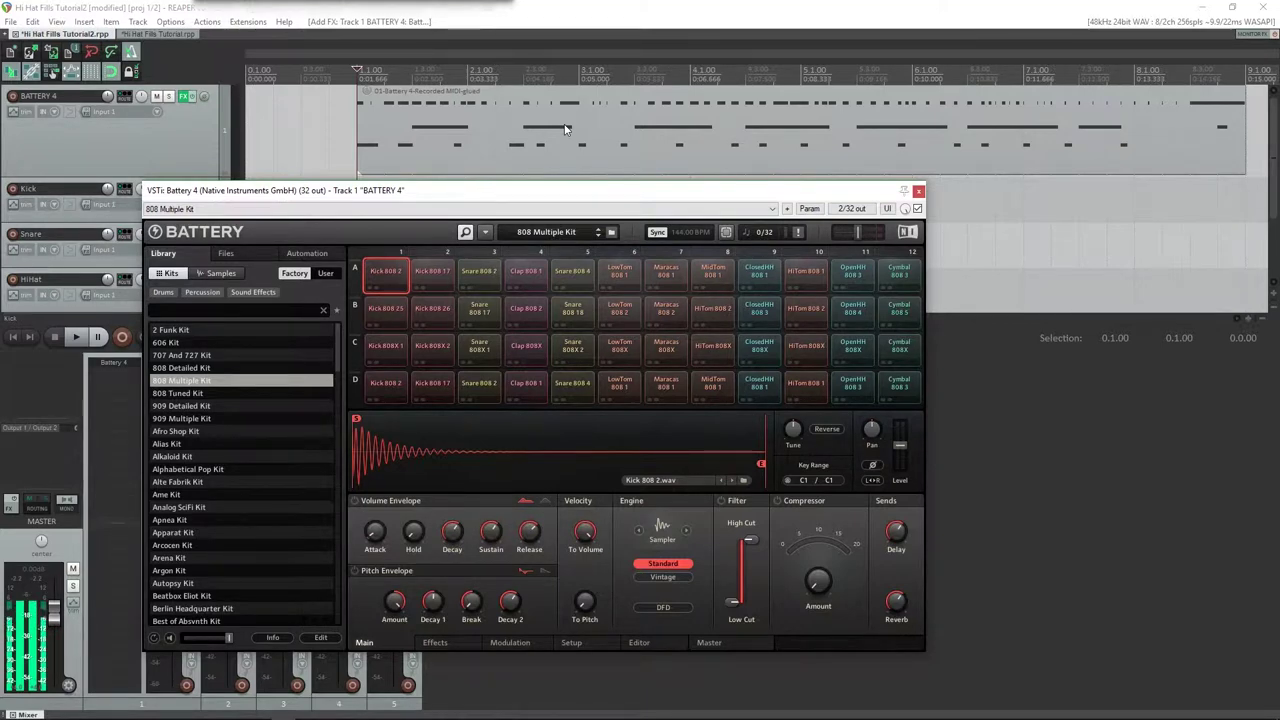
Play the drum part twice to audition it, repositioning the Battery window, then select Kick 808 26.
key("space")
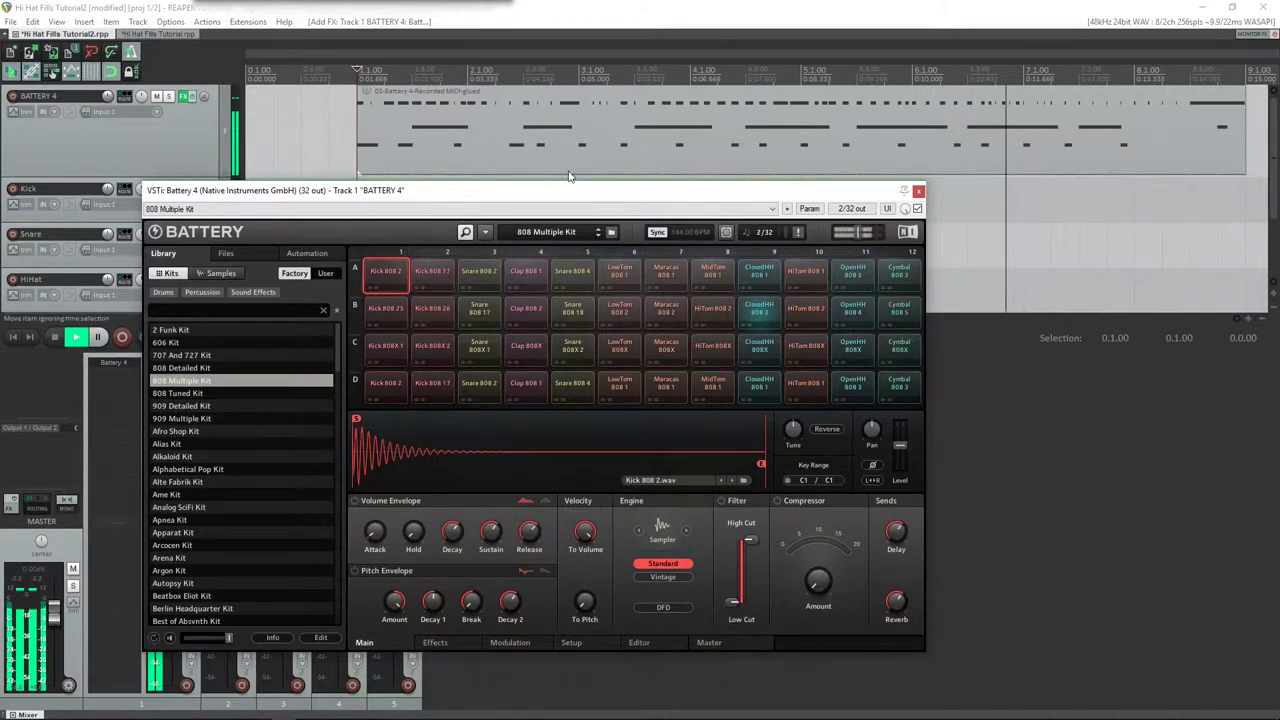
left_click(487, 120)
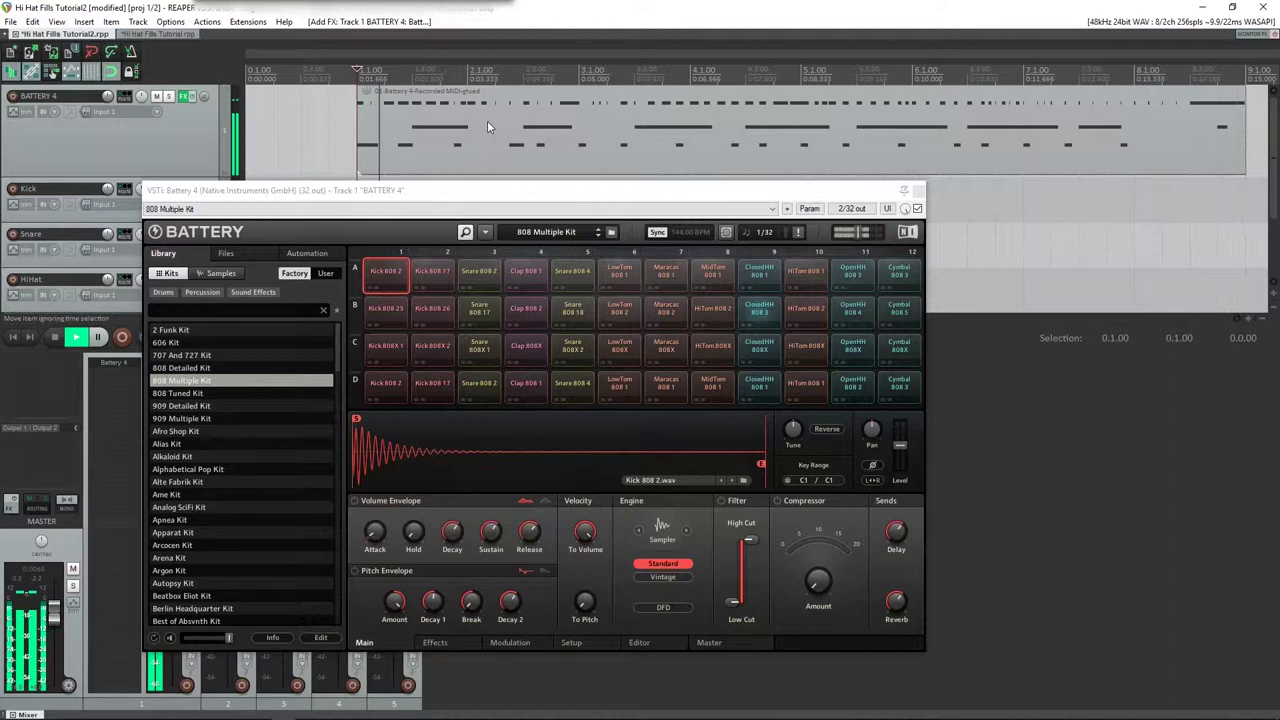
key("space")
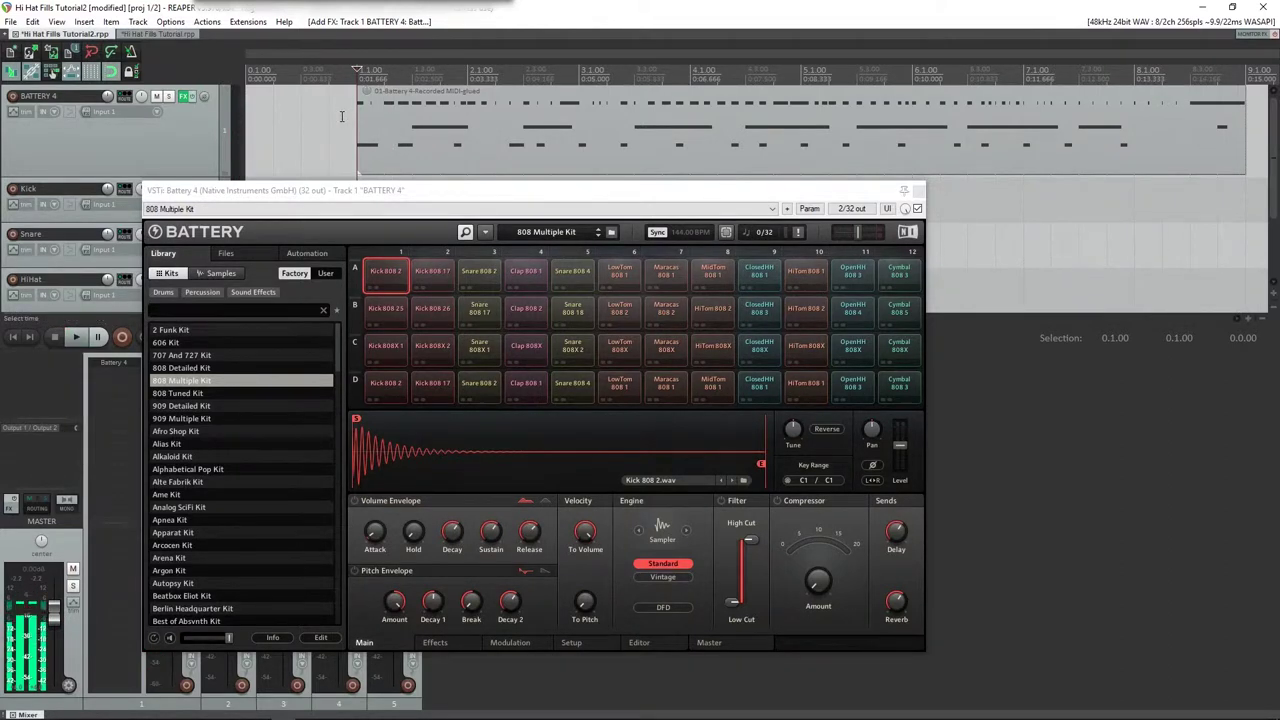
left_click_drag(517, 193, 863, 74)
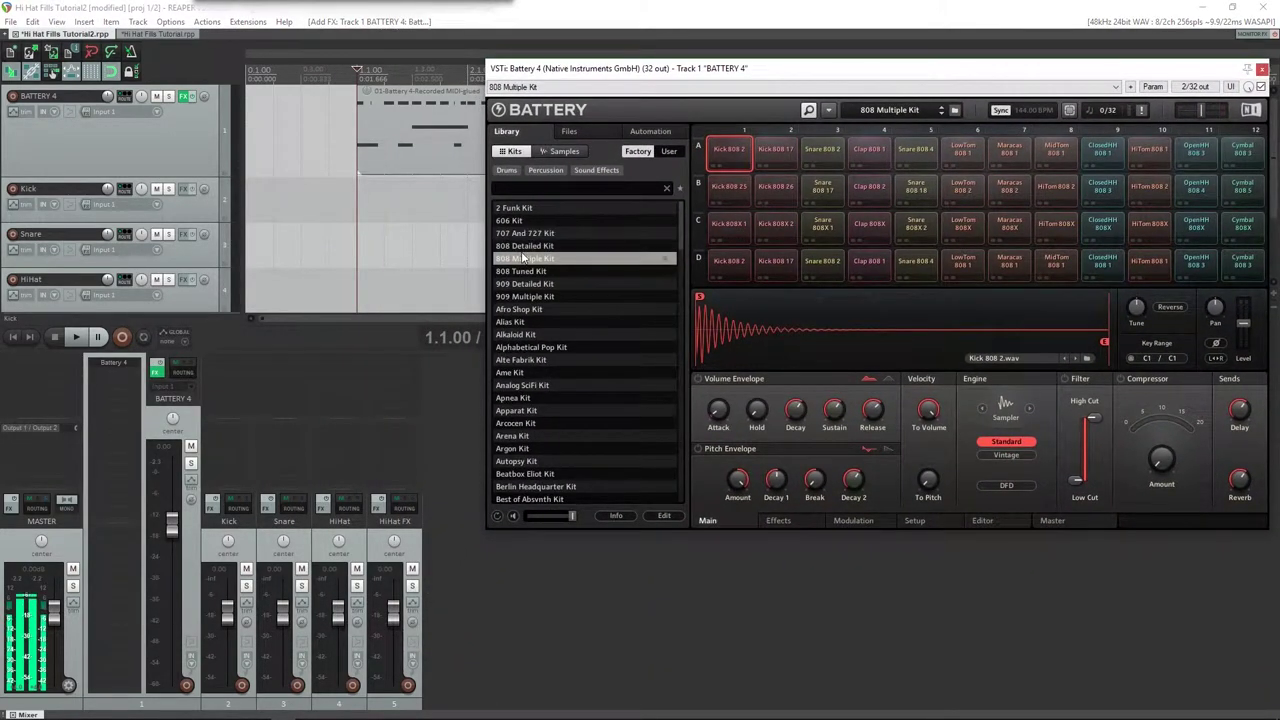
left_click_drag(652, 68, 466, 187)
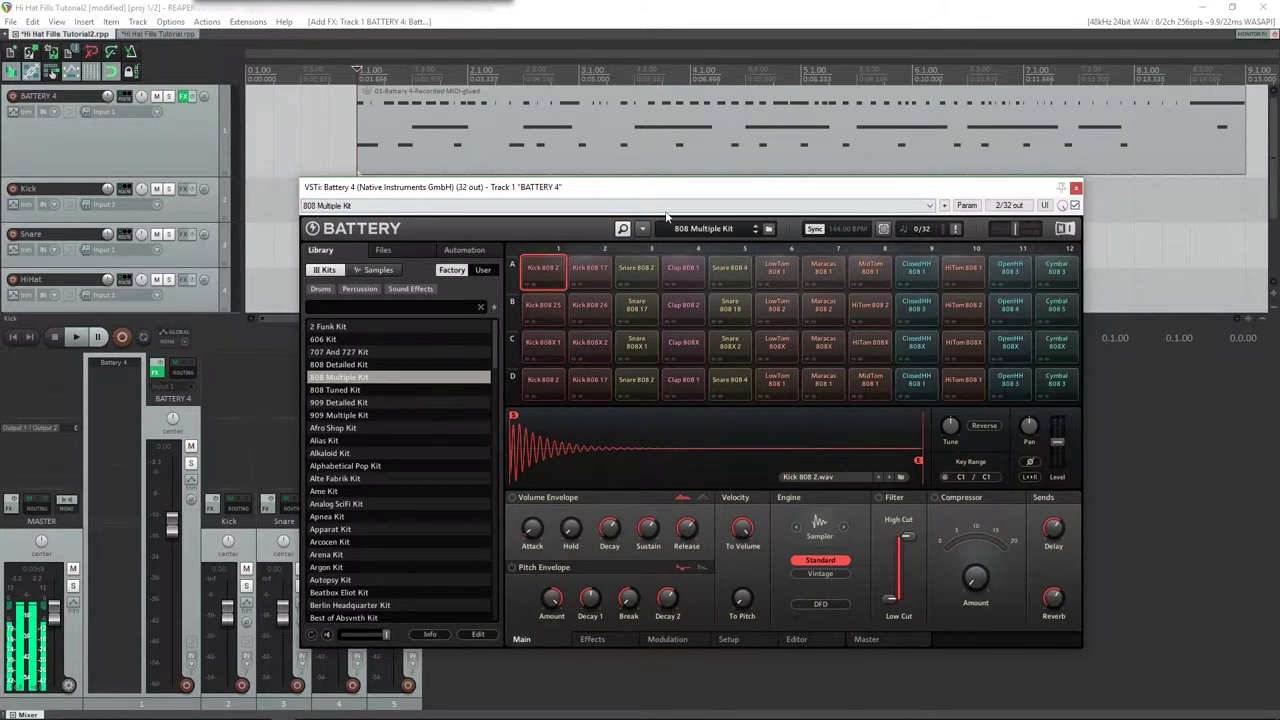
key("space")
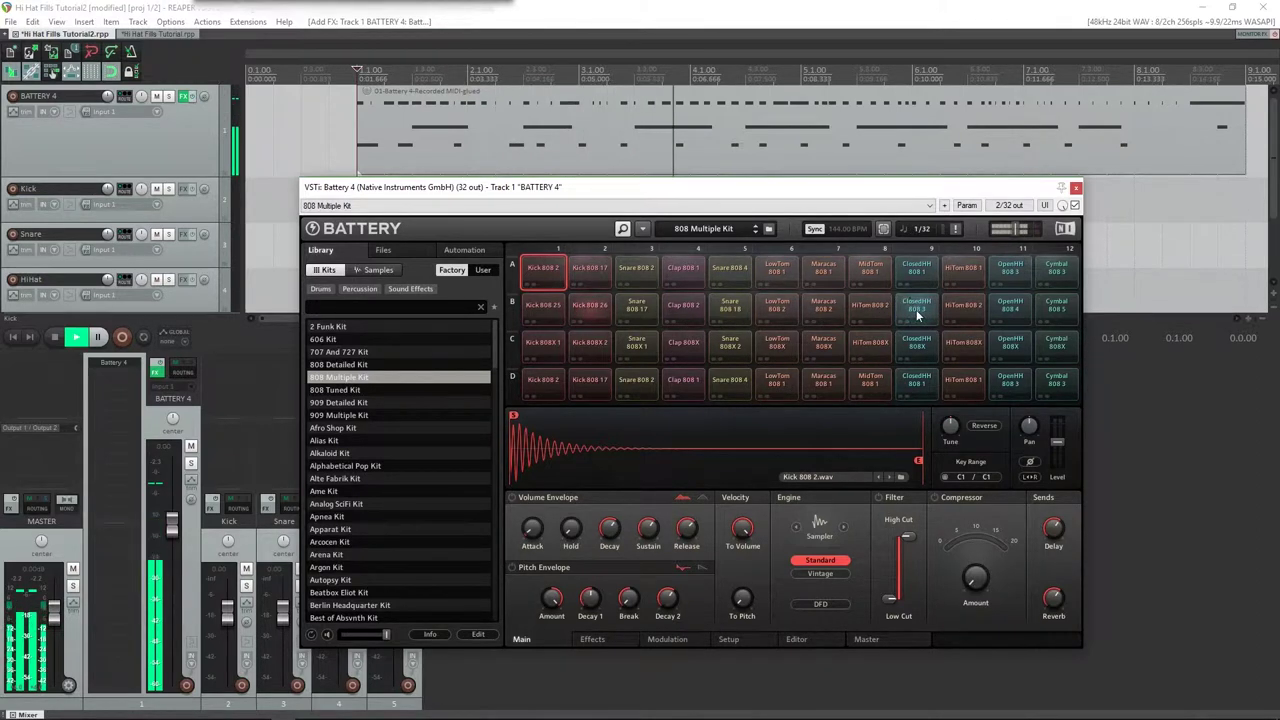
key("space")
left_click(592, 308)
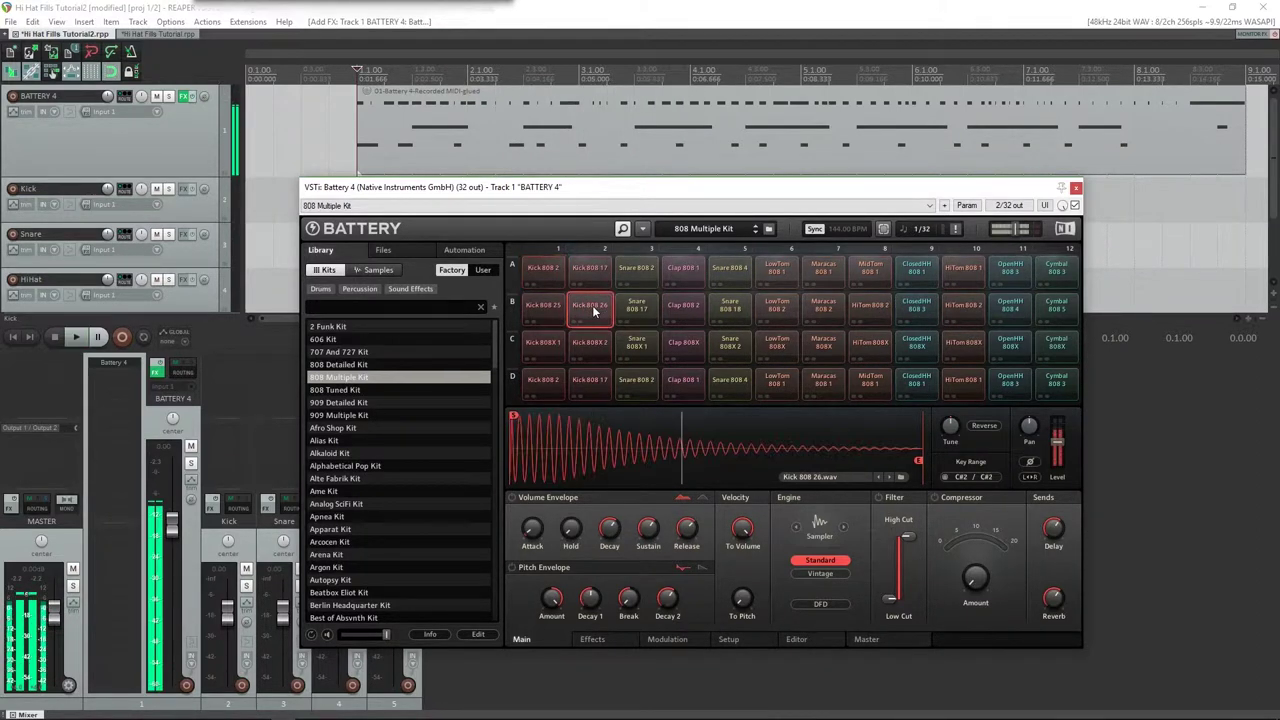
Route the Kick 808 26 pad to Direct Out St 1/2 and Snare 808 18 to its own output.
right_click(592, 305)
mouse_move(606, 464)
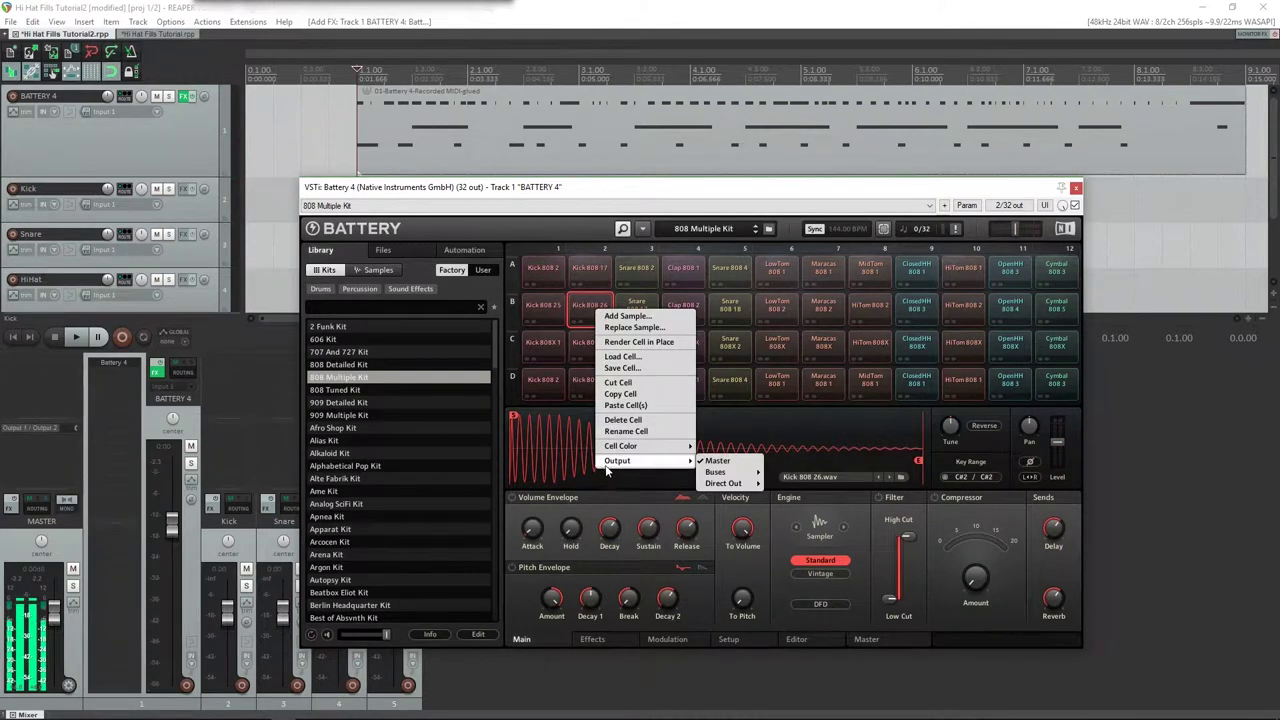
mouse_move(721, 486)
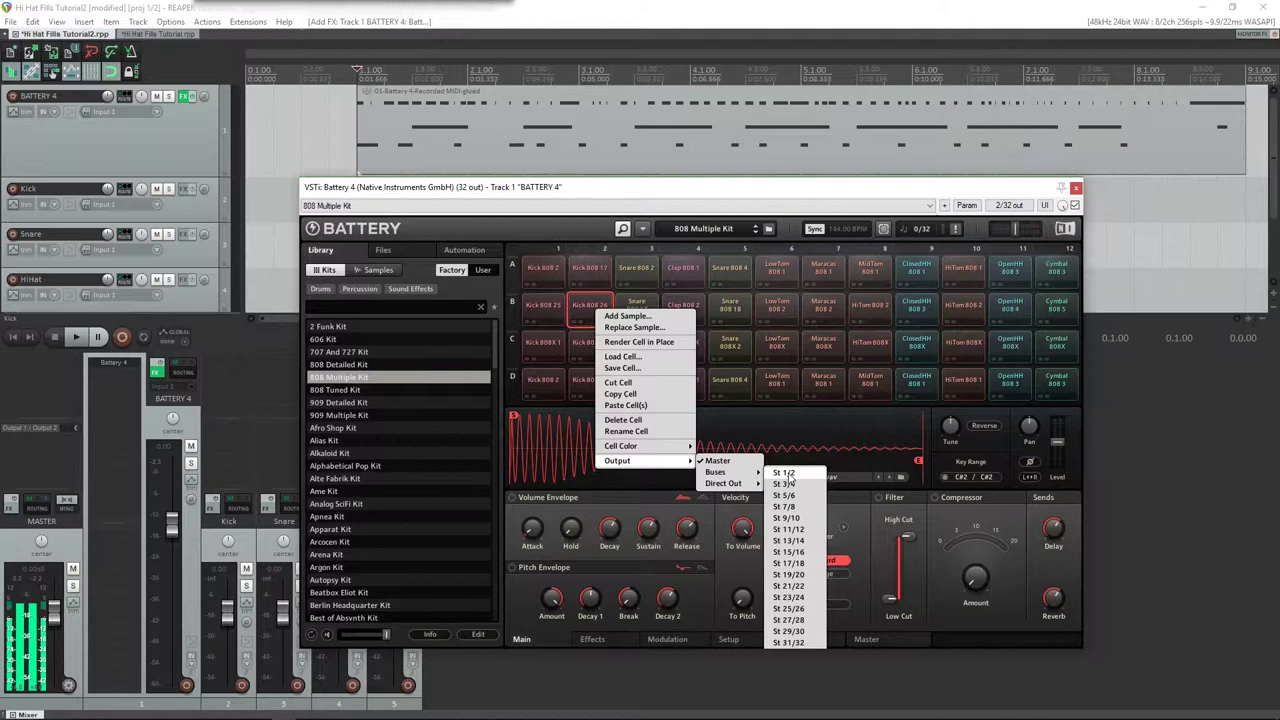
left_click(787, 473)
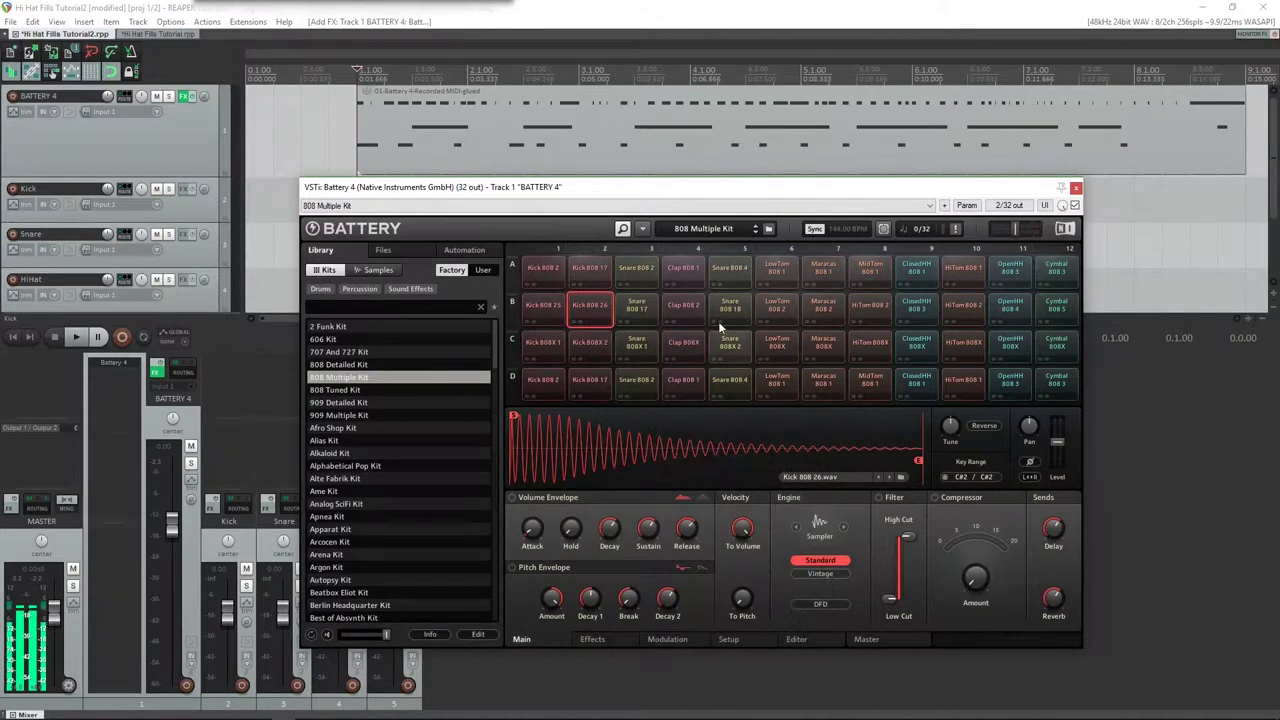
left_click(721, 304)
right_click(721, 304)
mouse_move(775, 465)
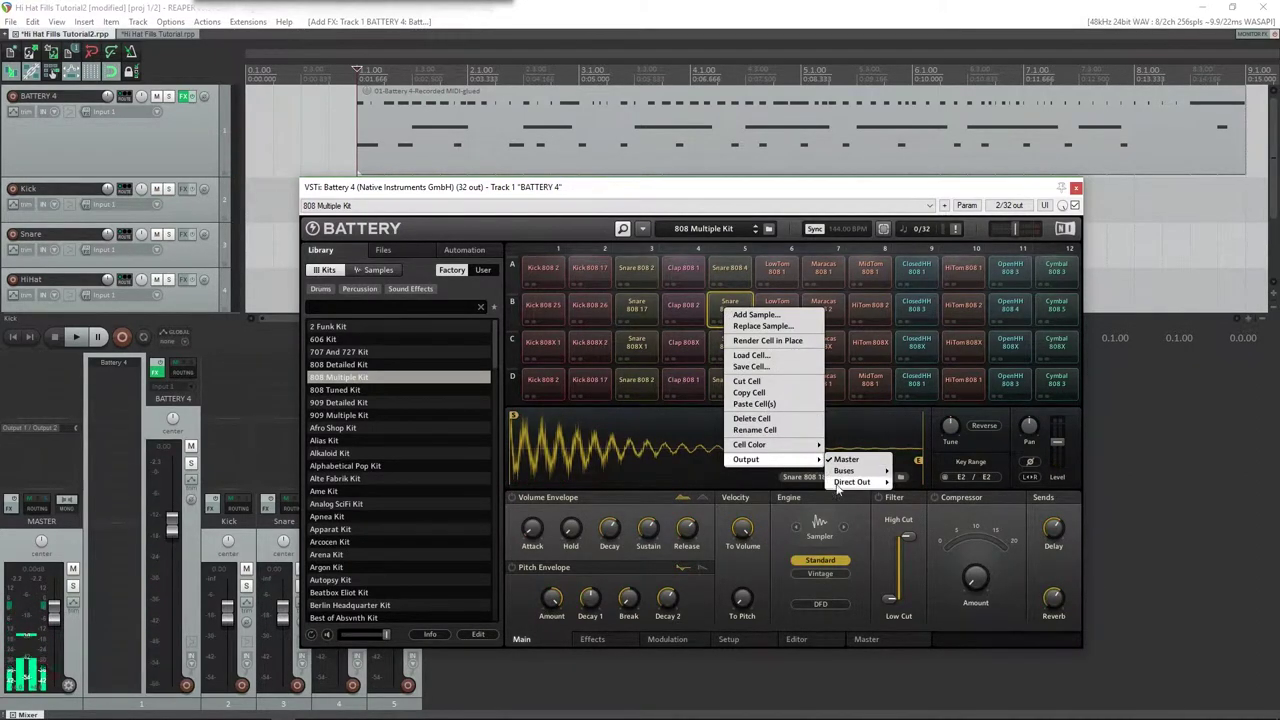
mouse_move(840, 485)
left_click(905, 488)
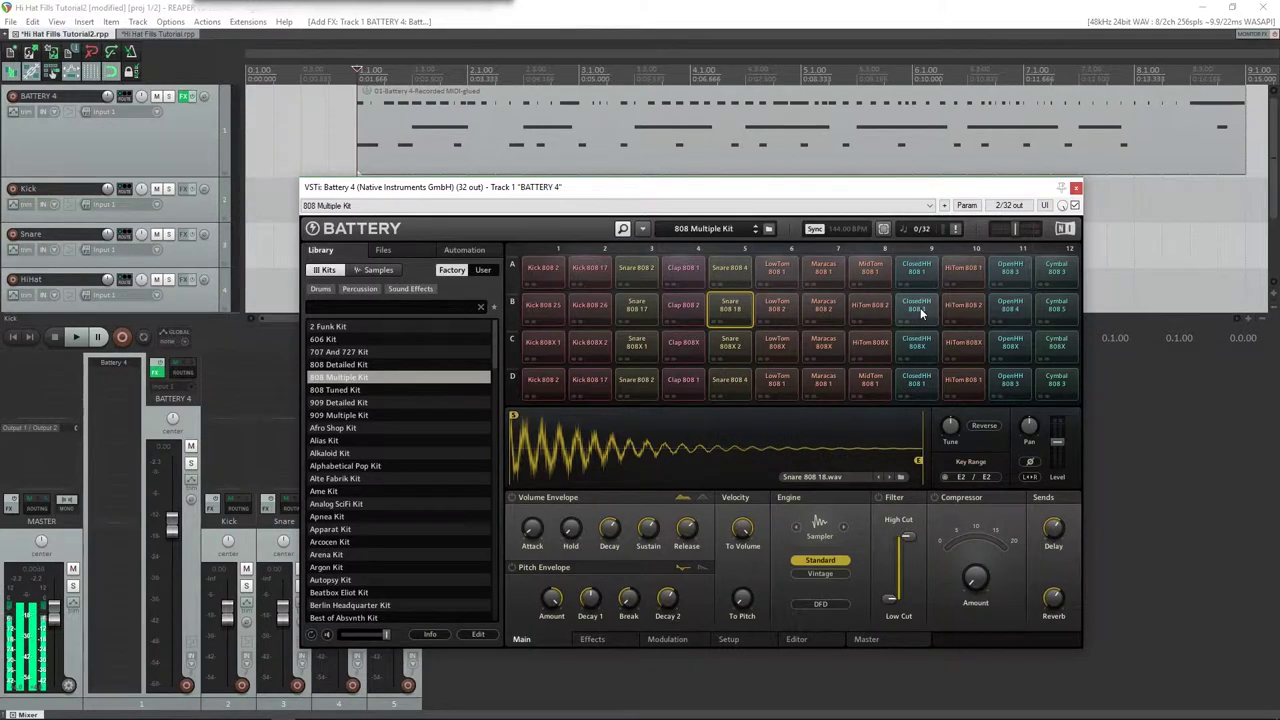
Route the ClosedHH 808 3 pad to its own direct output and audition it twice.
left_click(918, 311)
right_click(918, 311)
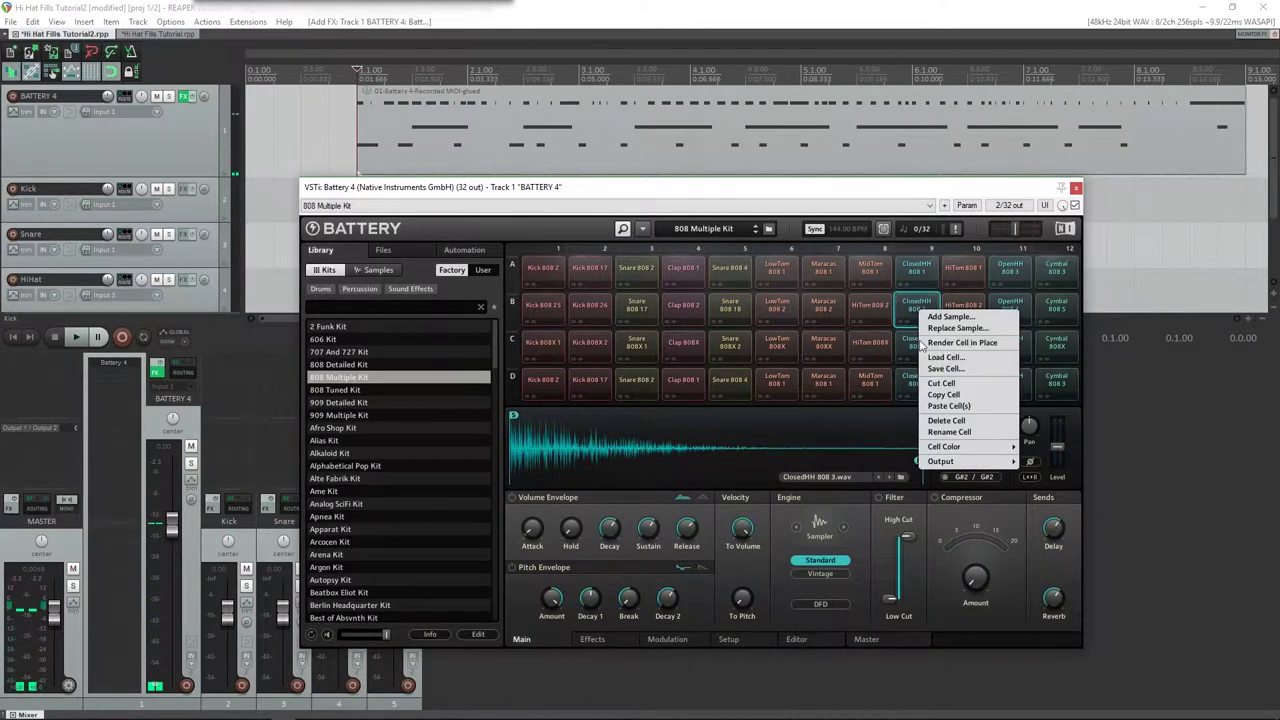
mouse_move(948, 462)
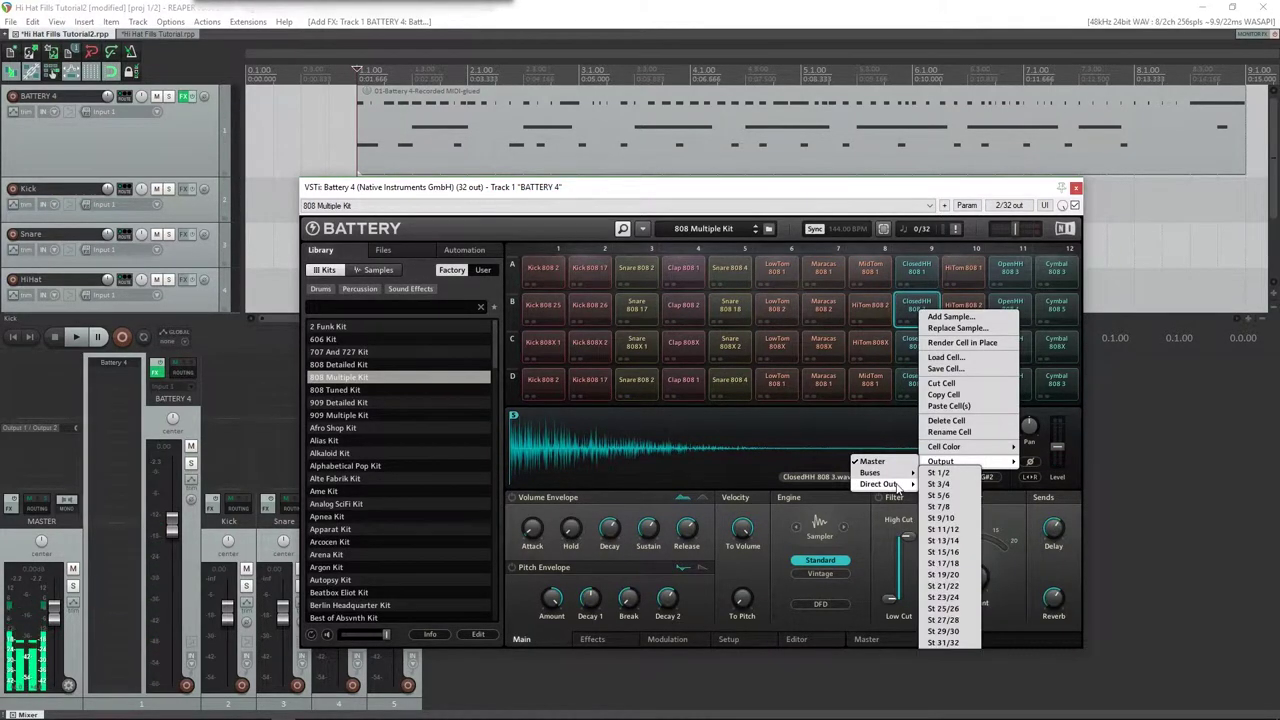
left_click(930, 490)
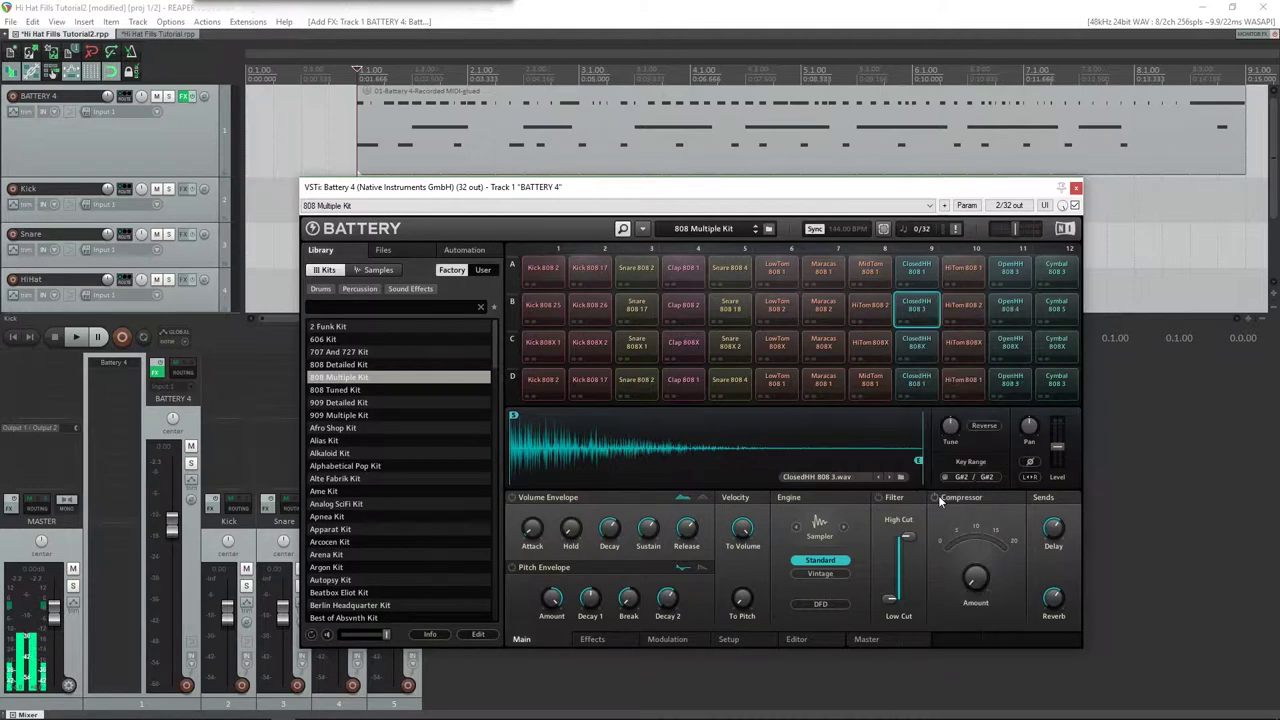
left_click(918, 311)
left_click(918, 311)
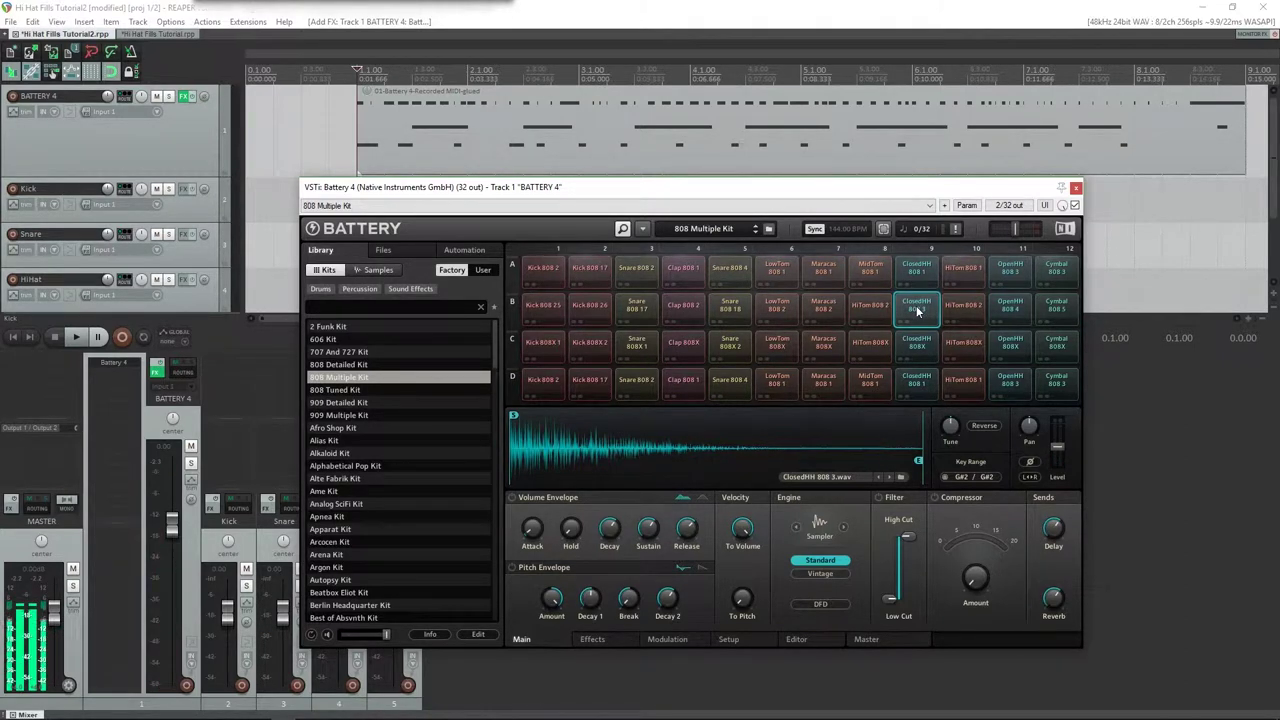
Copy the ClosedHH 808 3 sample from pad B9 into pad B10.
right_click(918, 311)
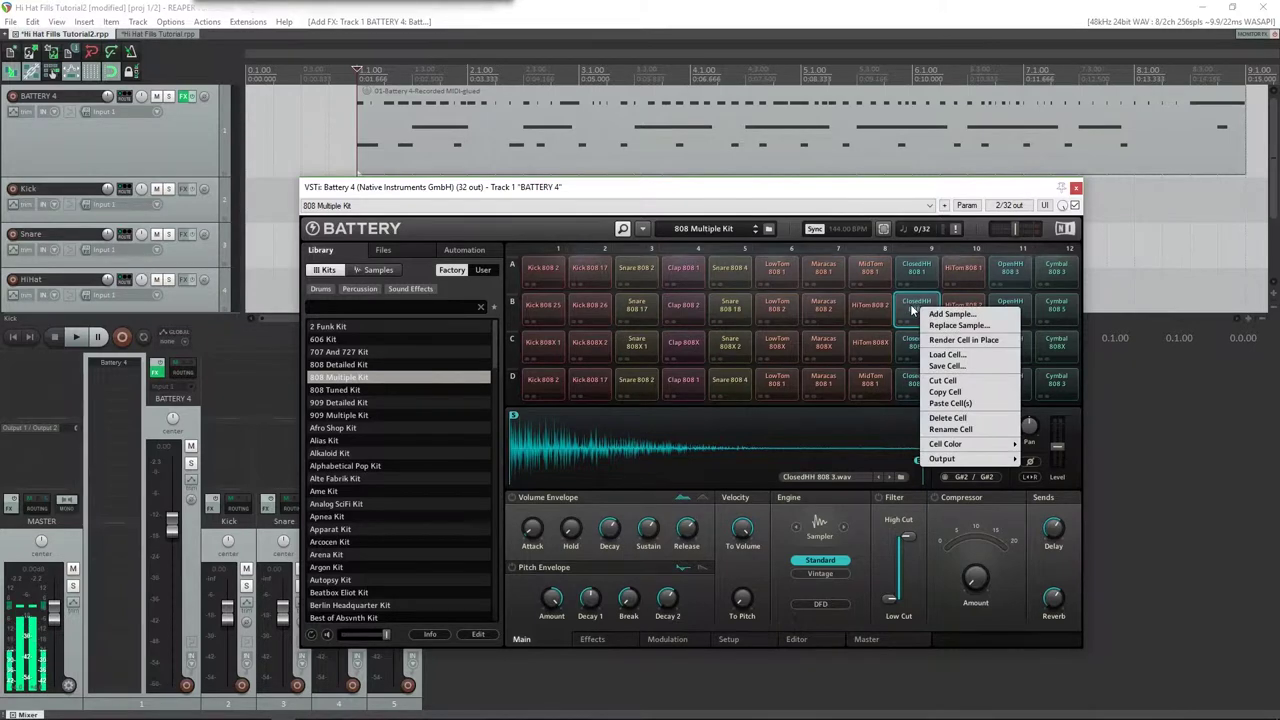
key("Escape")
left_click(952, 303)
key("ctrl+v")
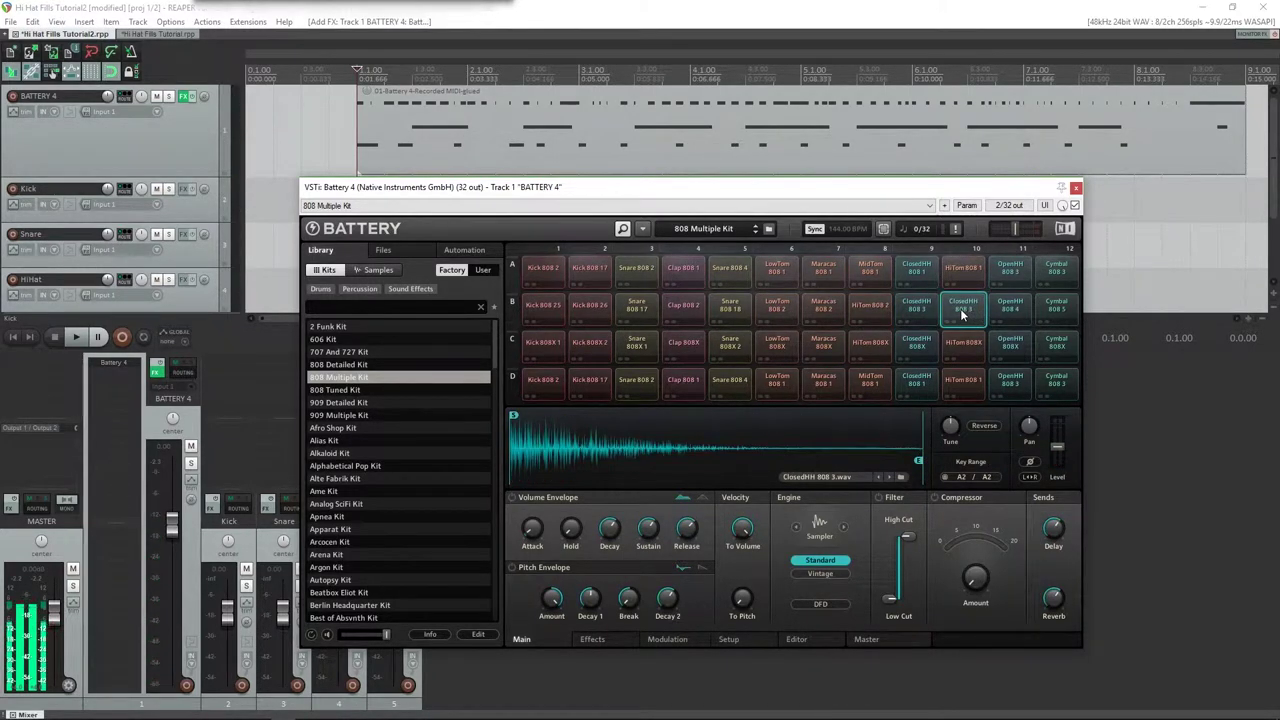
Route pad B10 to Direct Out St 7/8 and close the Battery window.
right_click(962, 314)
key("Escape")
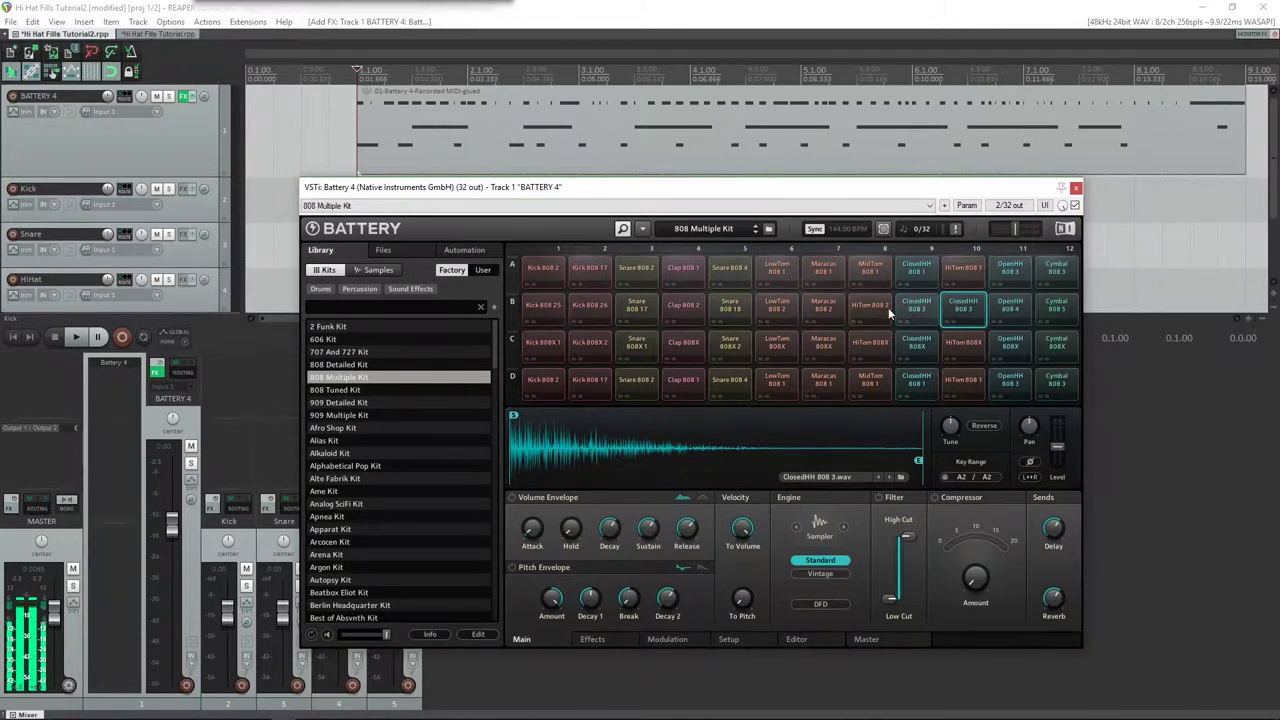
right_click(961, 312)
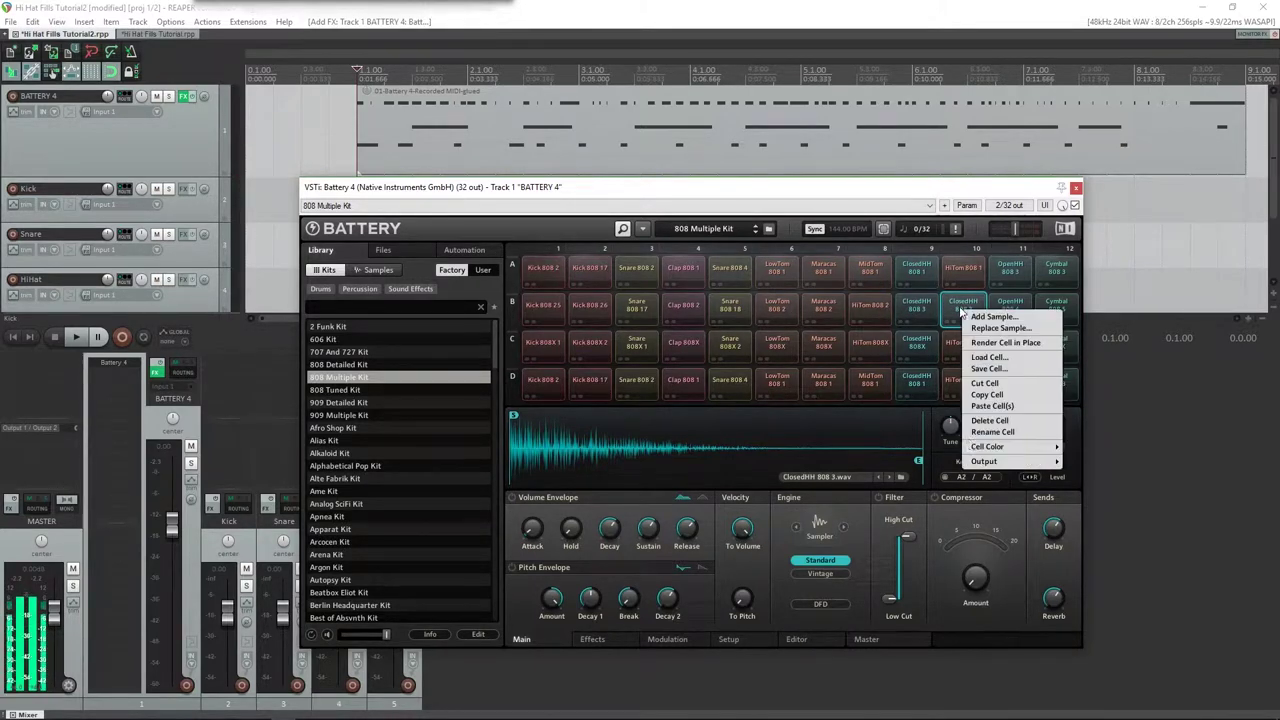
mouse_move(985, 462)
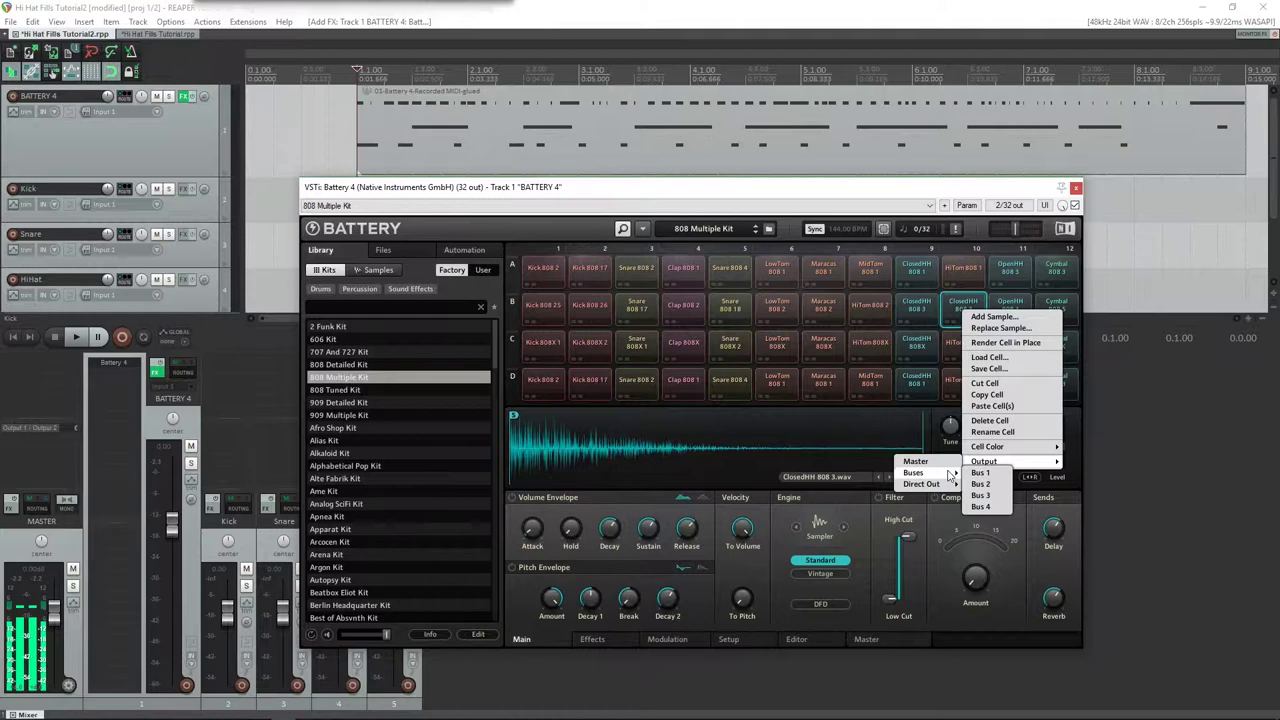
mouse_move(954, 482)
left_click(985, 506)
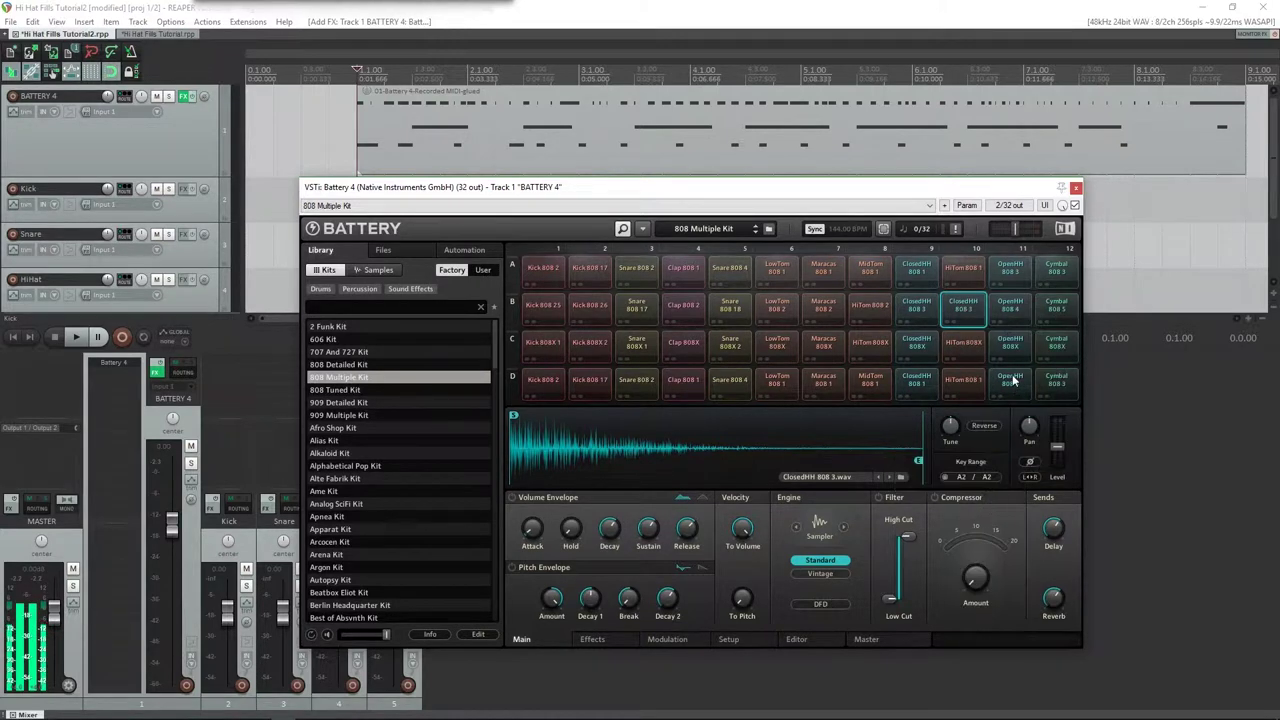
left_click(1075, 190)
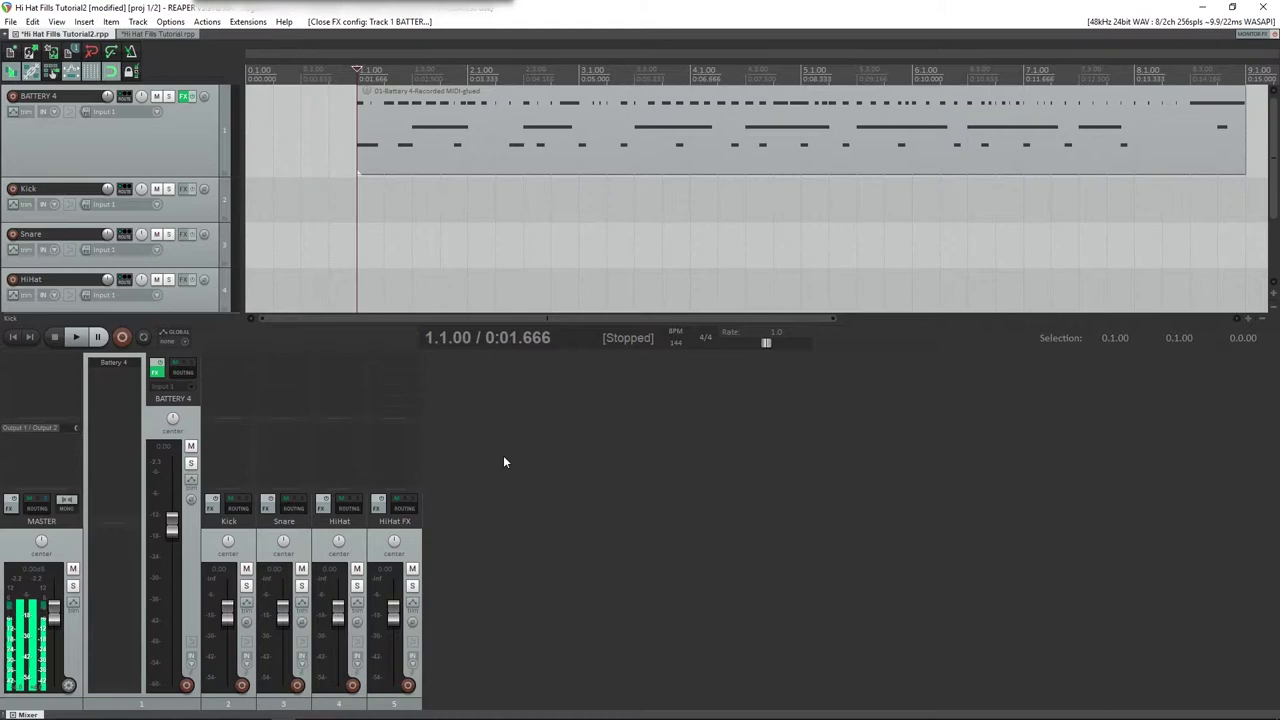
Create sends from BATTERY 4 to the Kick, Snare, HiHat and HiHat FX tracks and view its routing.
left_click(243, 545)
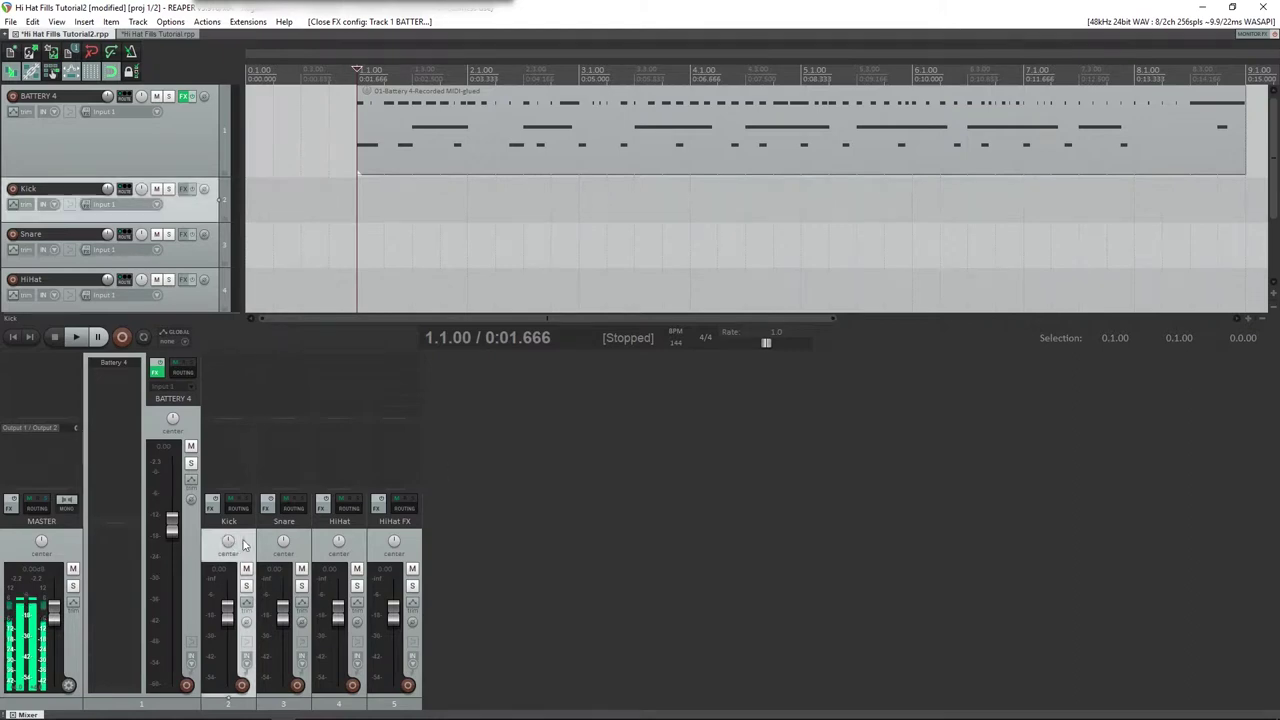
left_click(298, 541)
left_click(356, 544)
left_click(404, 544)
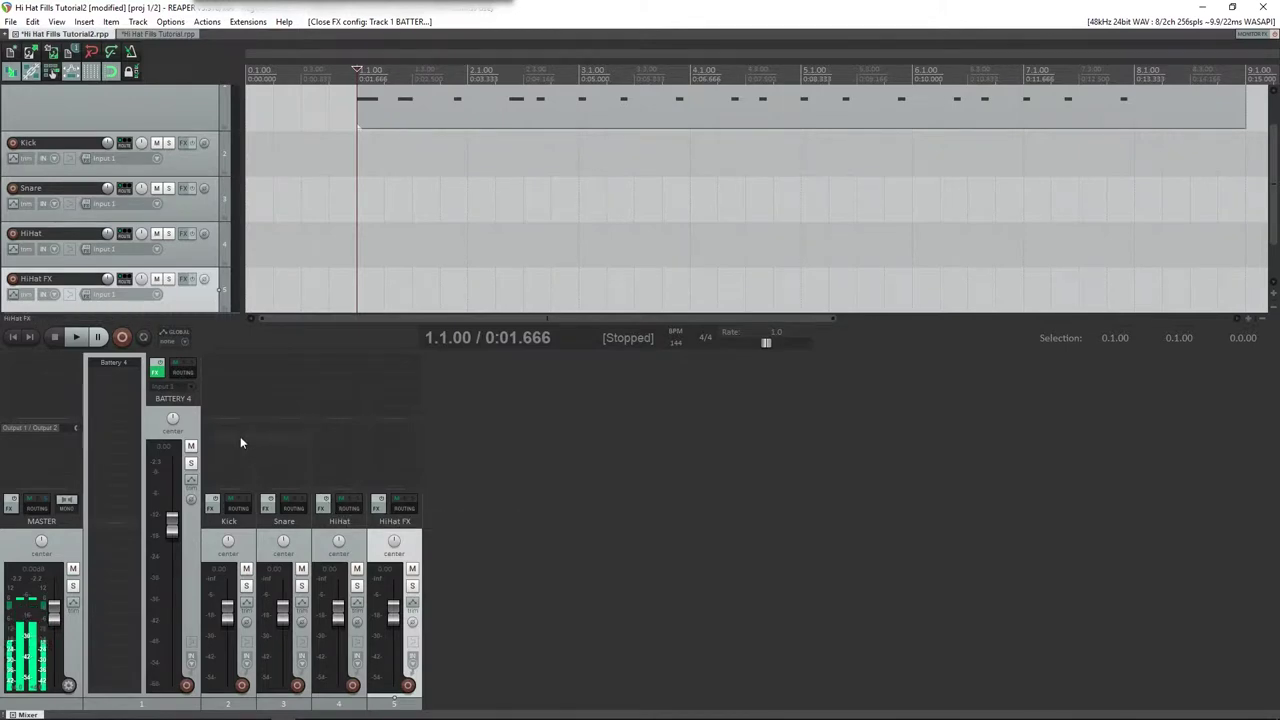
left_click(252, 542, "shift")
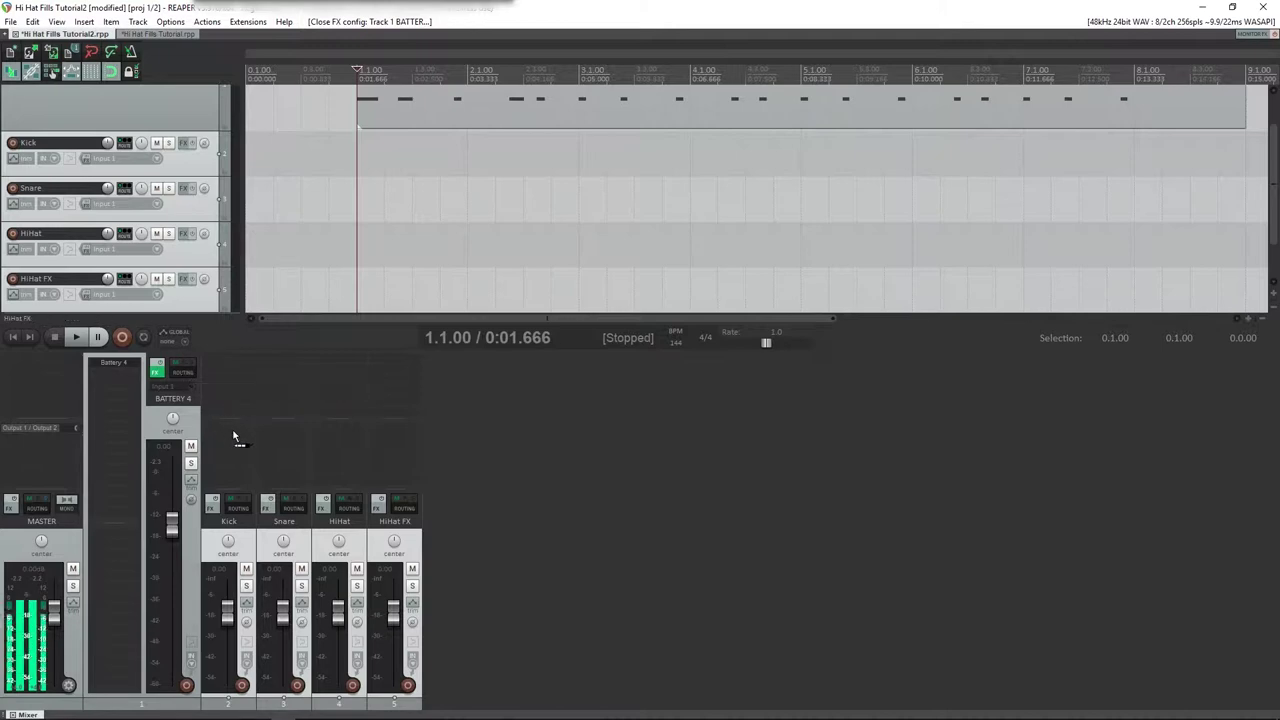
left_click_drag(234, 437, 236, 438)
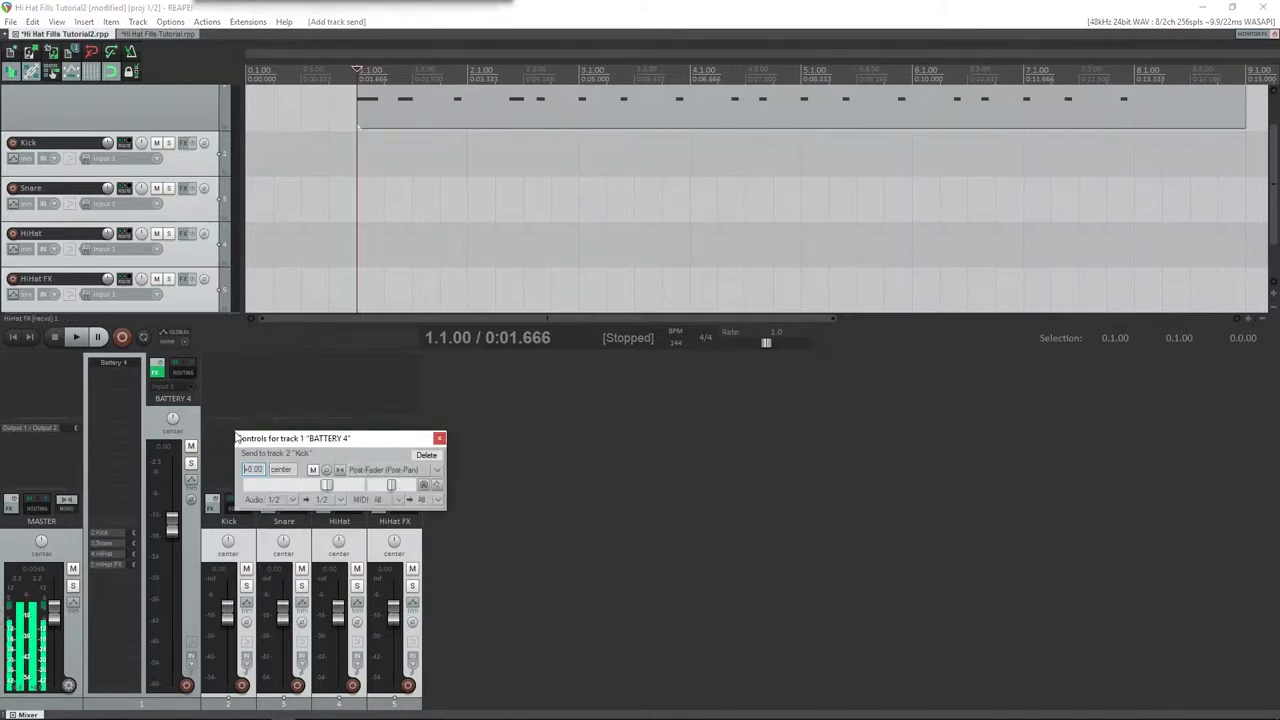
left_click(440, 441)
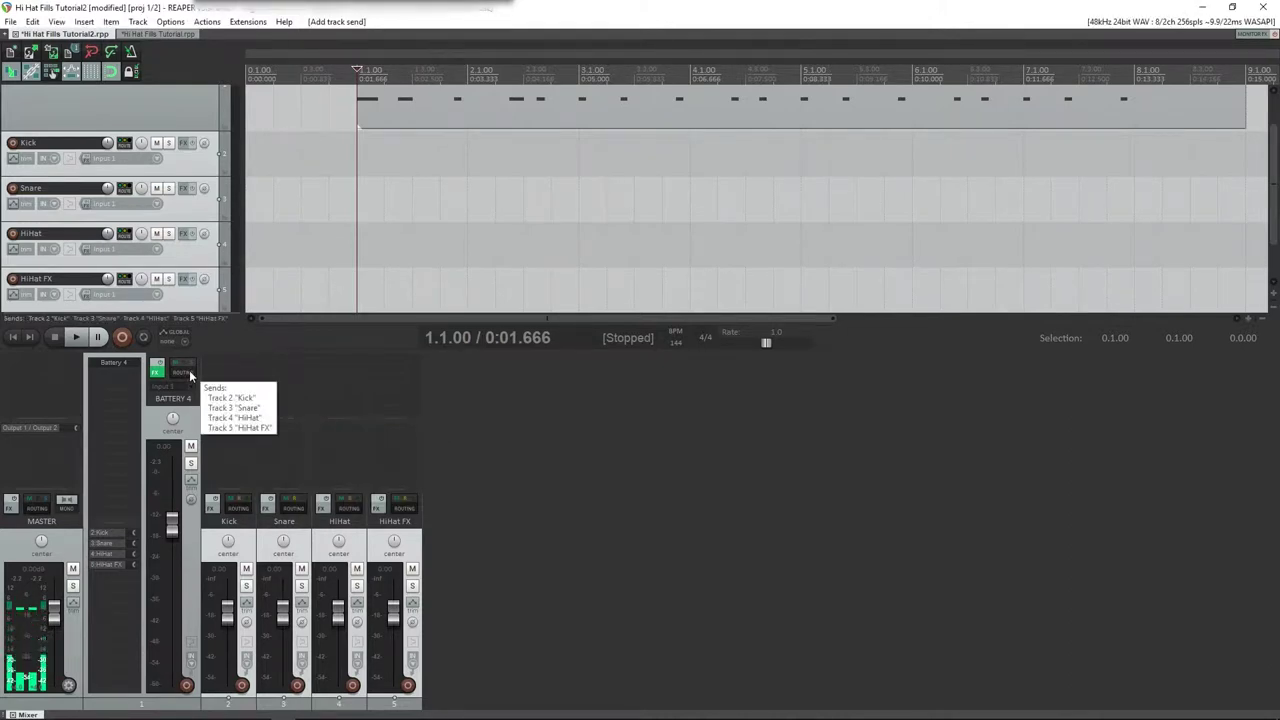
left_click(185, 373)
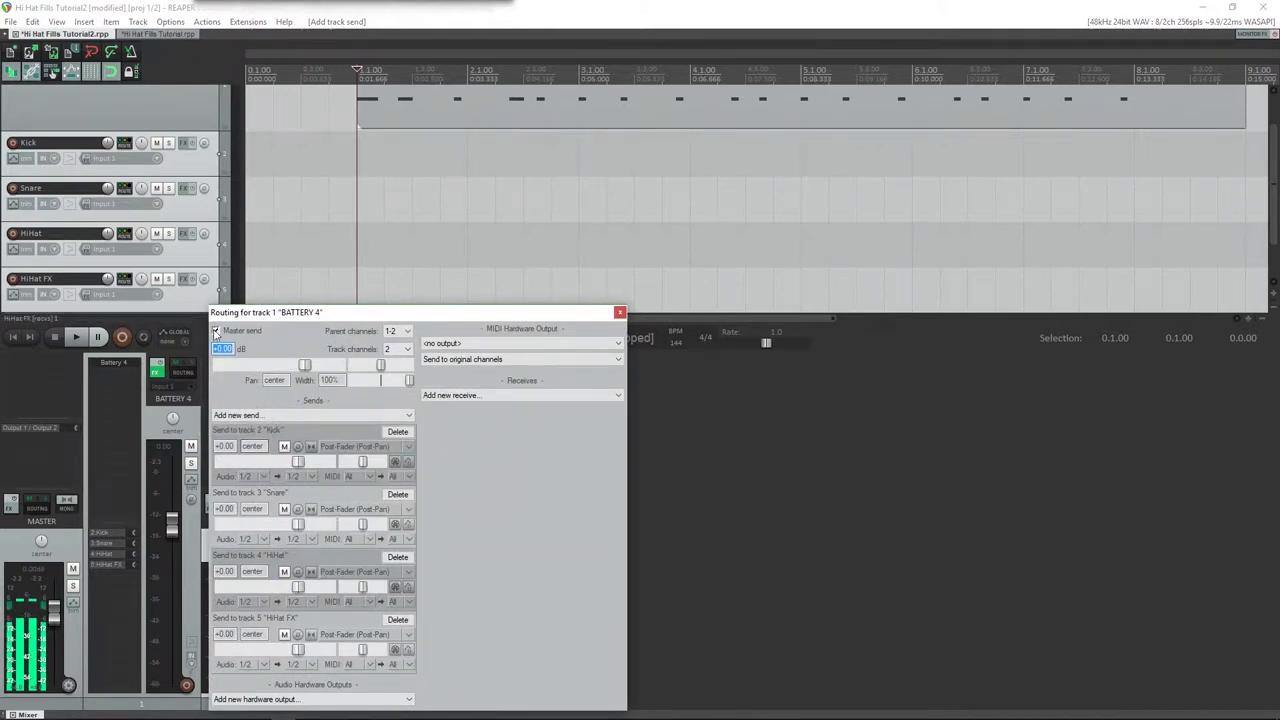
Turn off BATTERY 4's master send and take the Snare send from stereo channels 3/4.
left_click(215, 332)
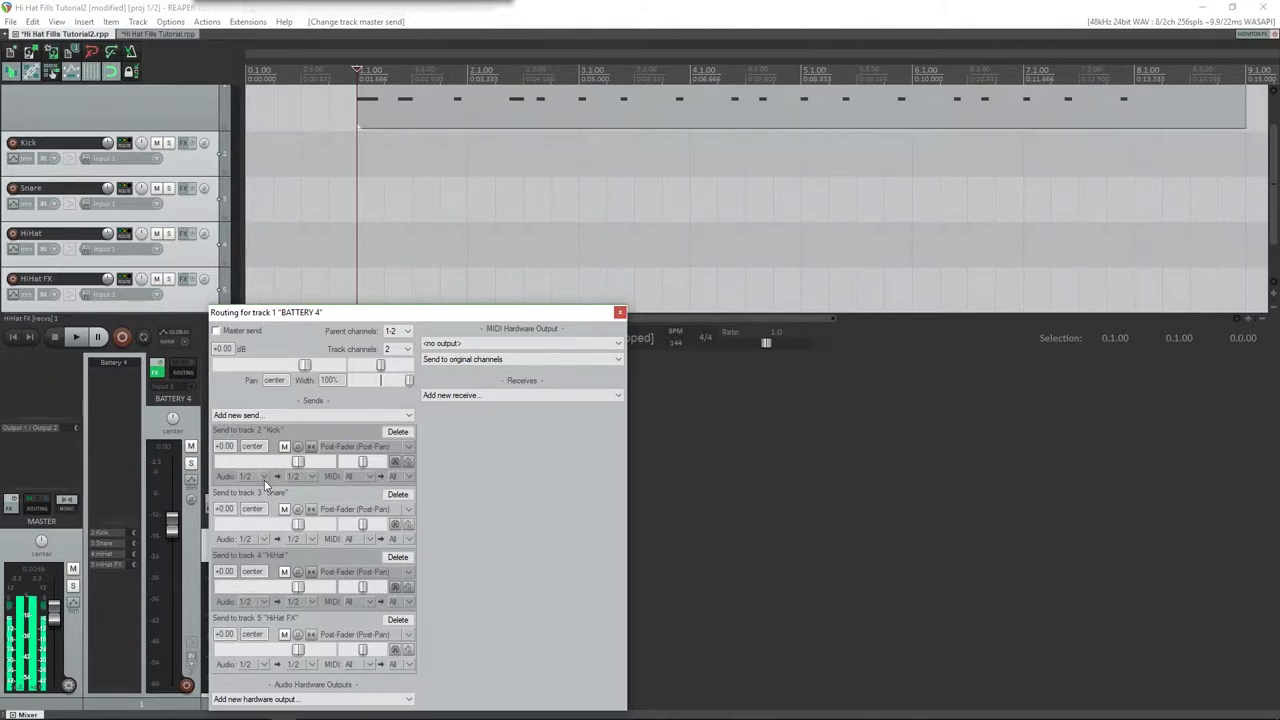
left_click(261, 539)
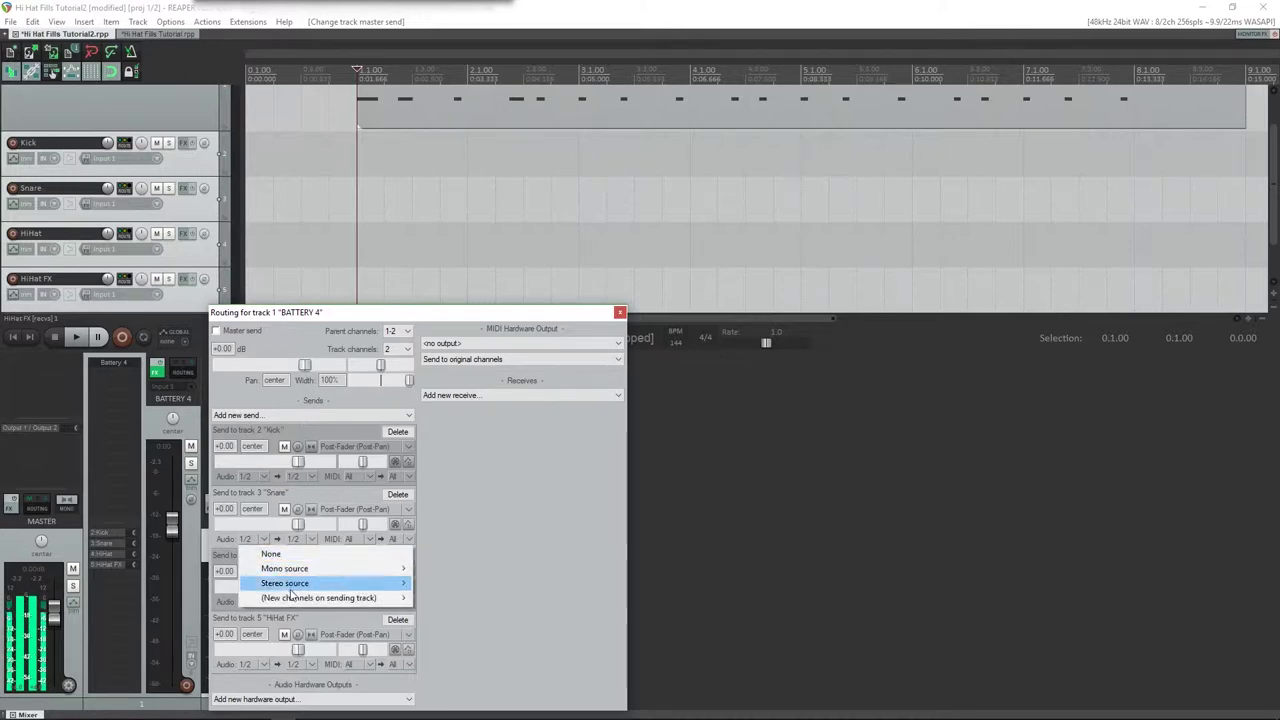
mouse_move(300, 598)
mouse_move(457, 613)
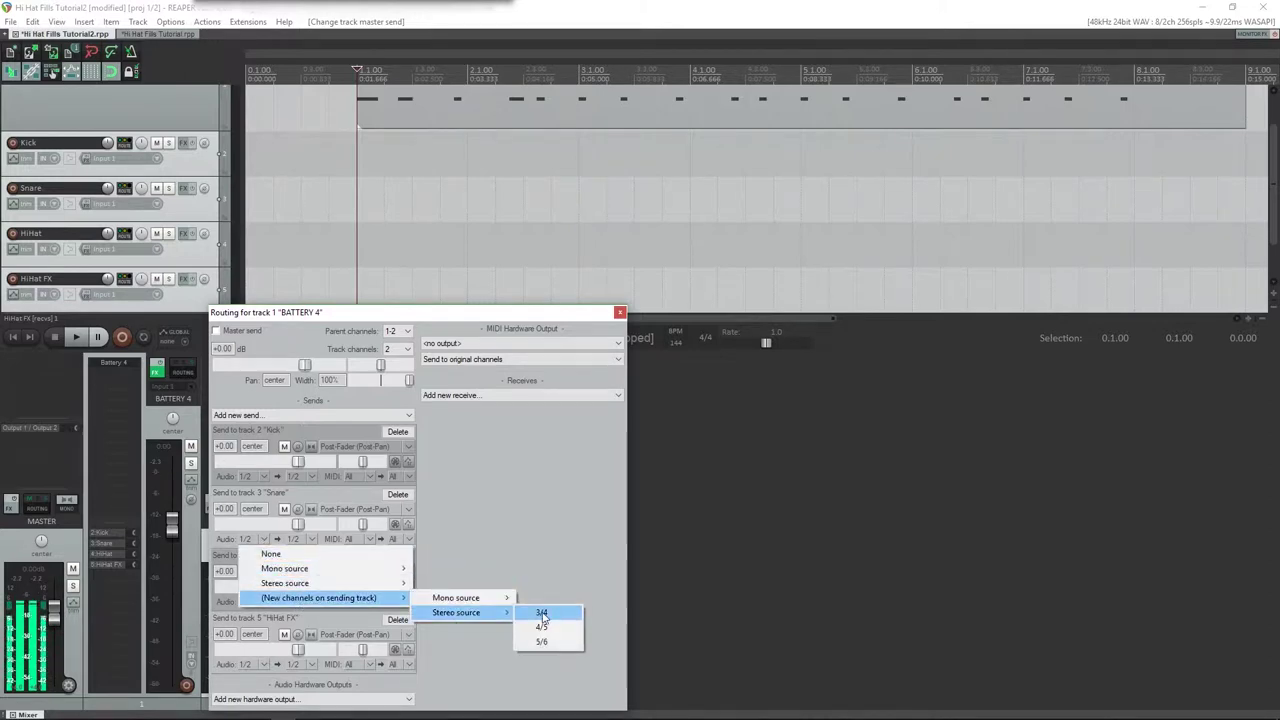
left_click(543, 619)
Take the HiHat send from channels 5/6 and the HiHat FX send from 7/8.
left_click(266, 601)
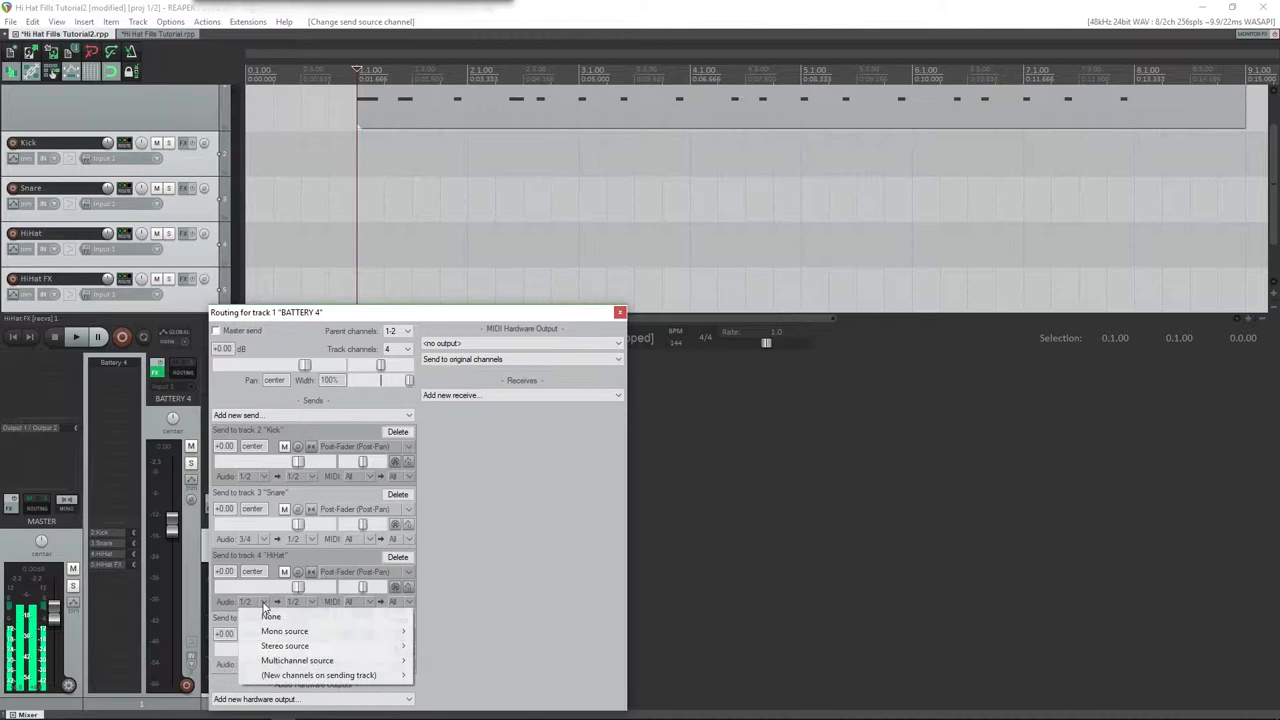
mouse_move(295, 676)
mouse_move(458, 689)
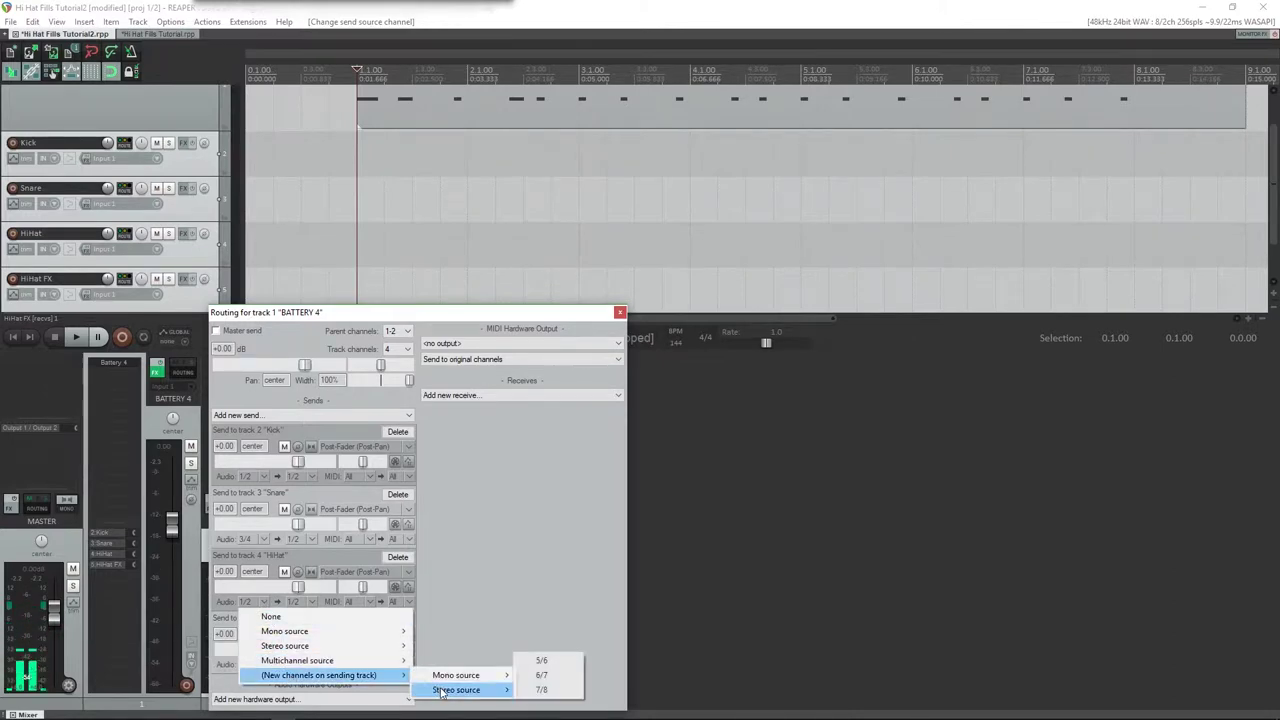
left_click(543, 662)
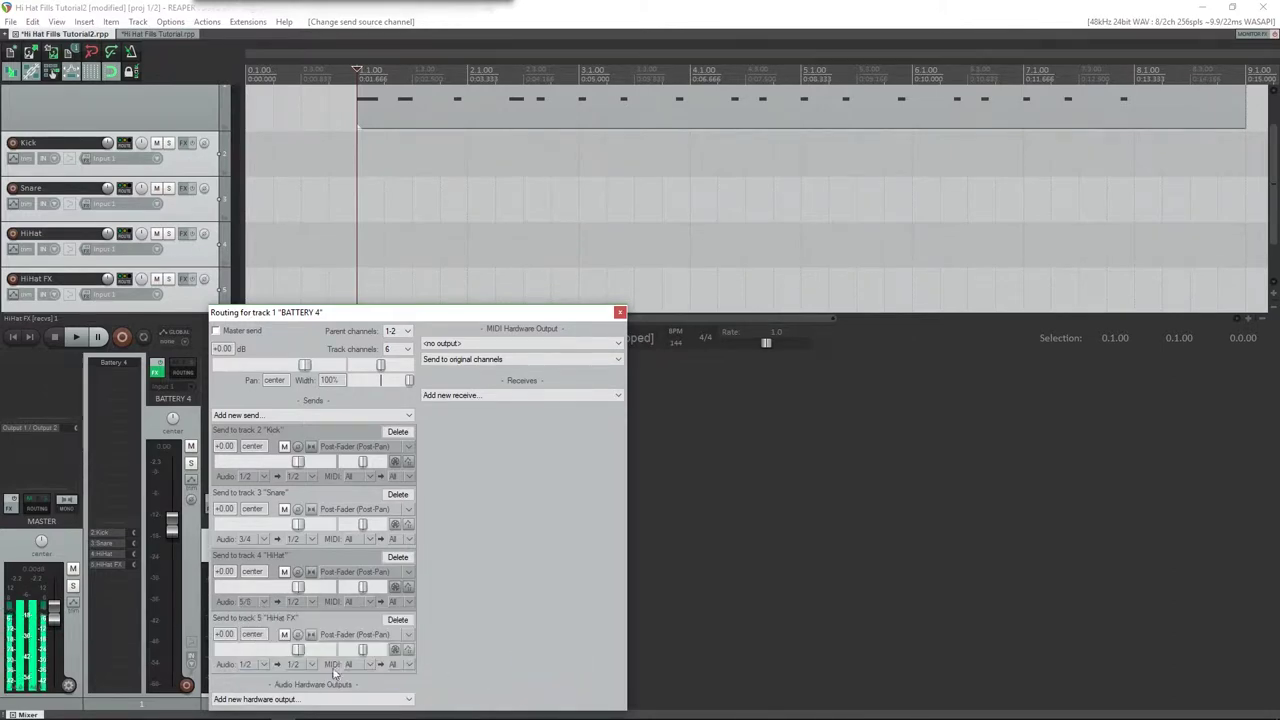
left_click(266, 665)
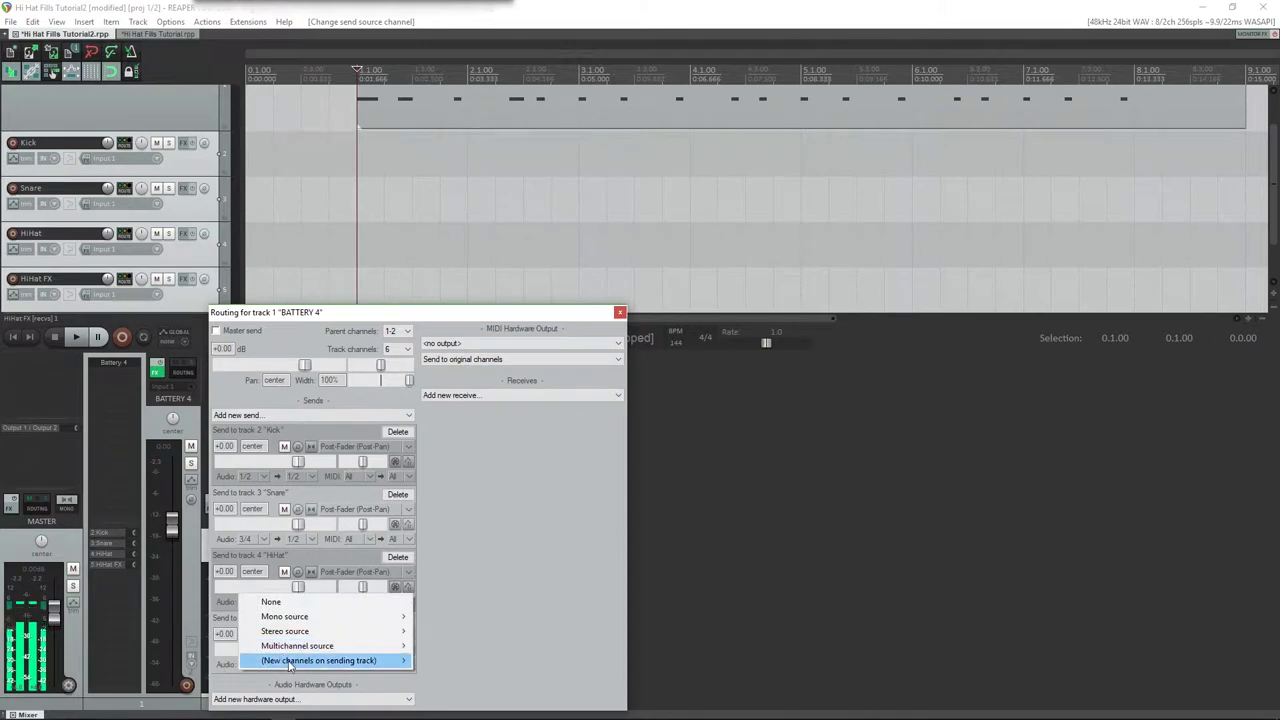
mouse_move(293, 665)
mouse_move(456, 675)
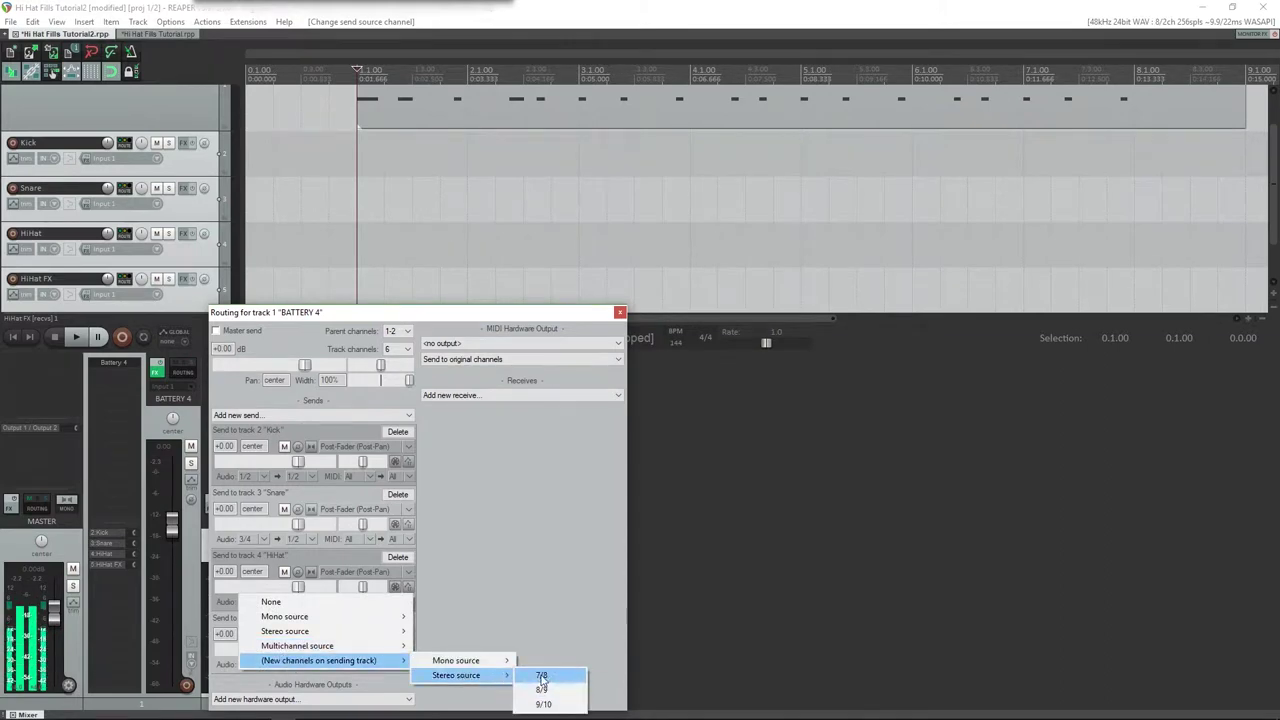
left_click(543, 677)
Close the BATTERY 4 routing window and play the drums once to check the sends.
left_click(620, 312)
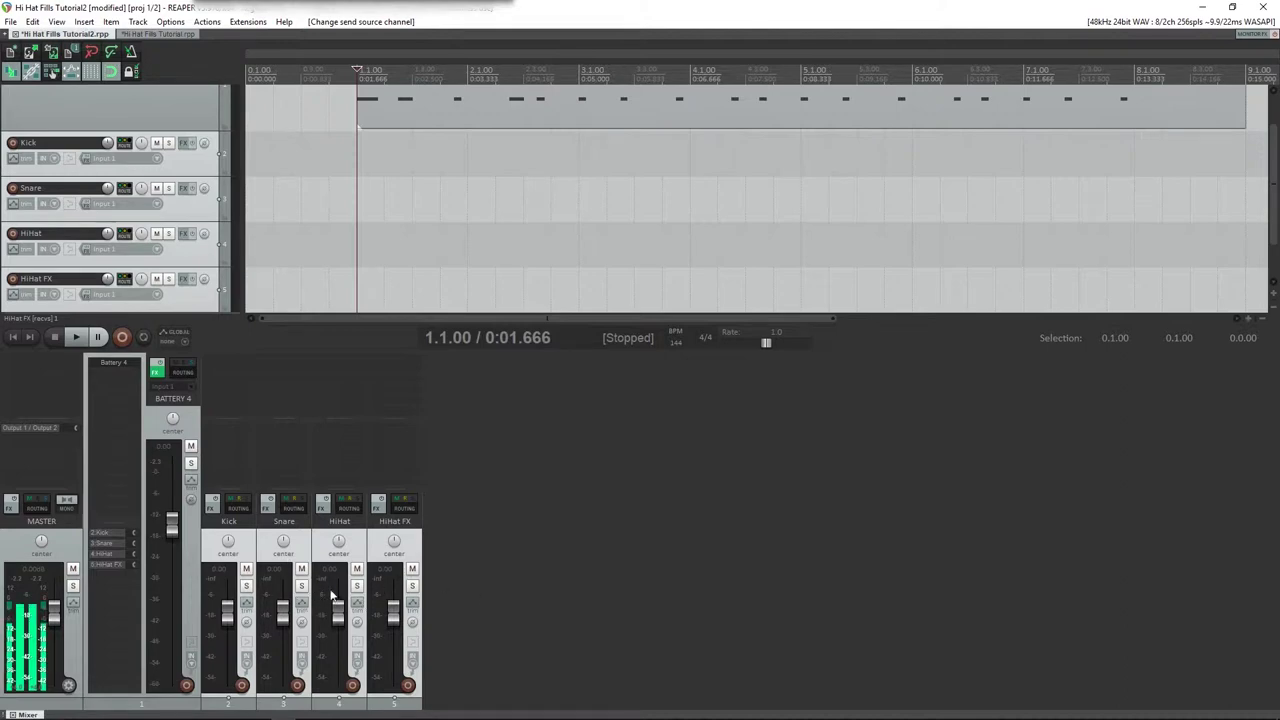
key("space")
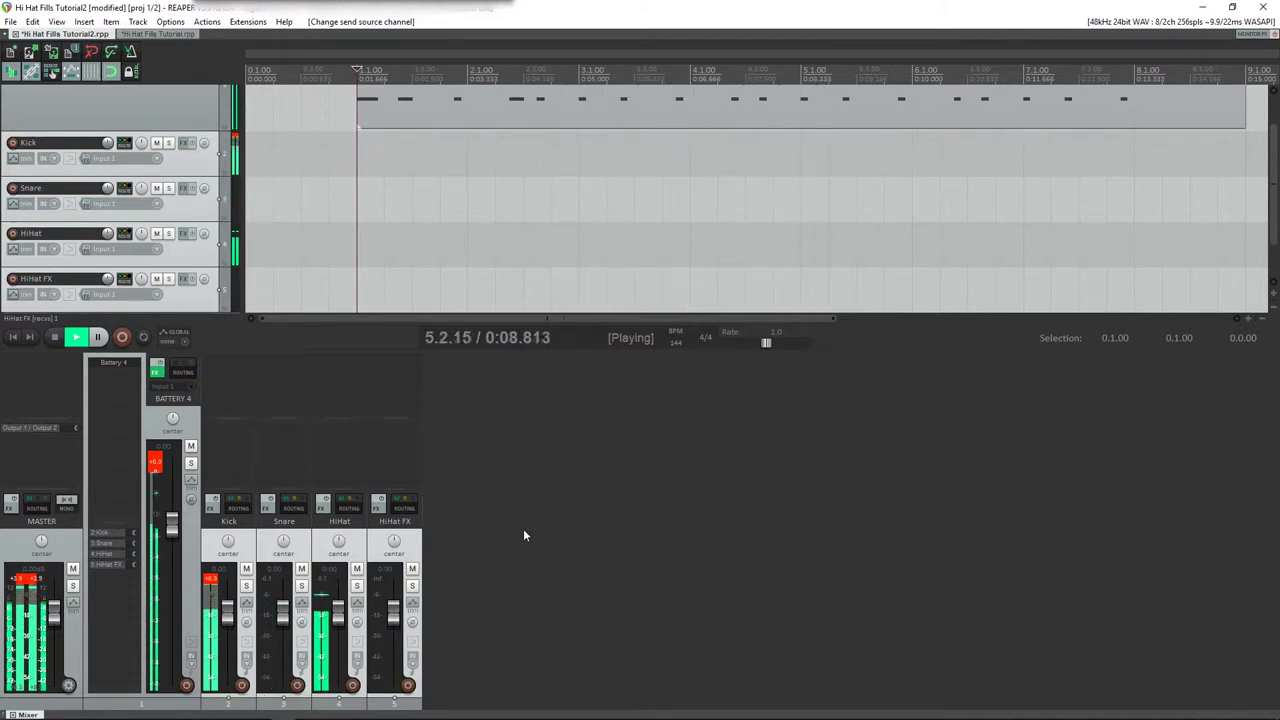
key("space")
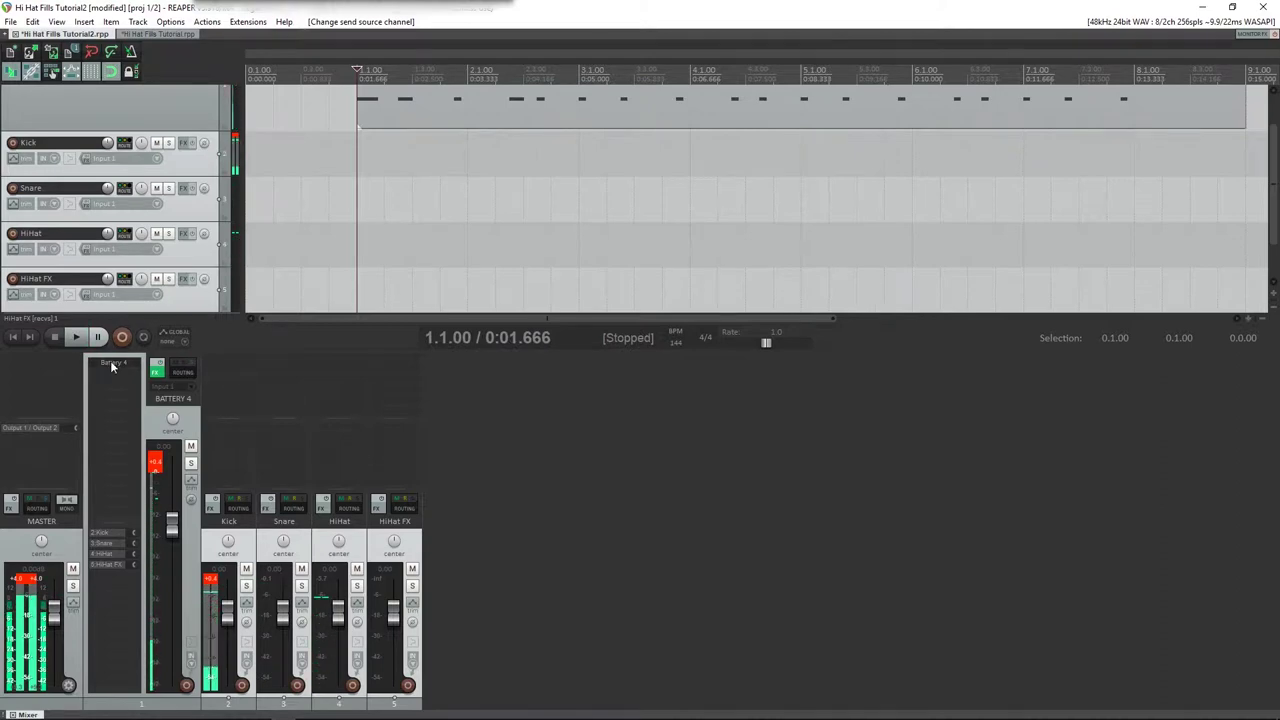
Check the Battery 4 plugin, clear the Kick and Battery 4 clip indicators, and play again.
left_click(110, 362)
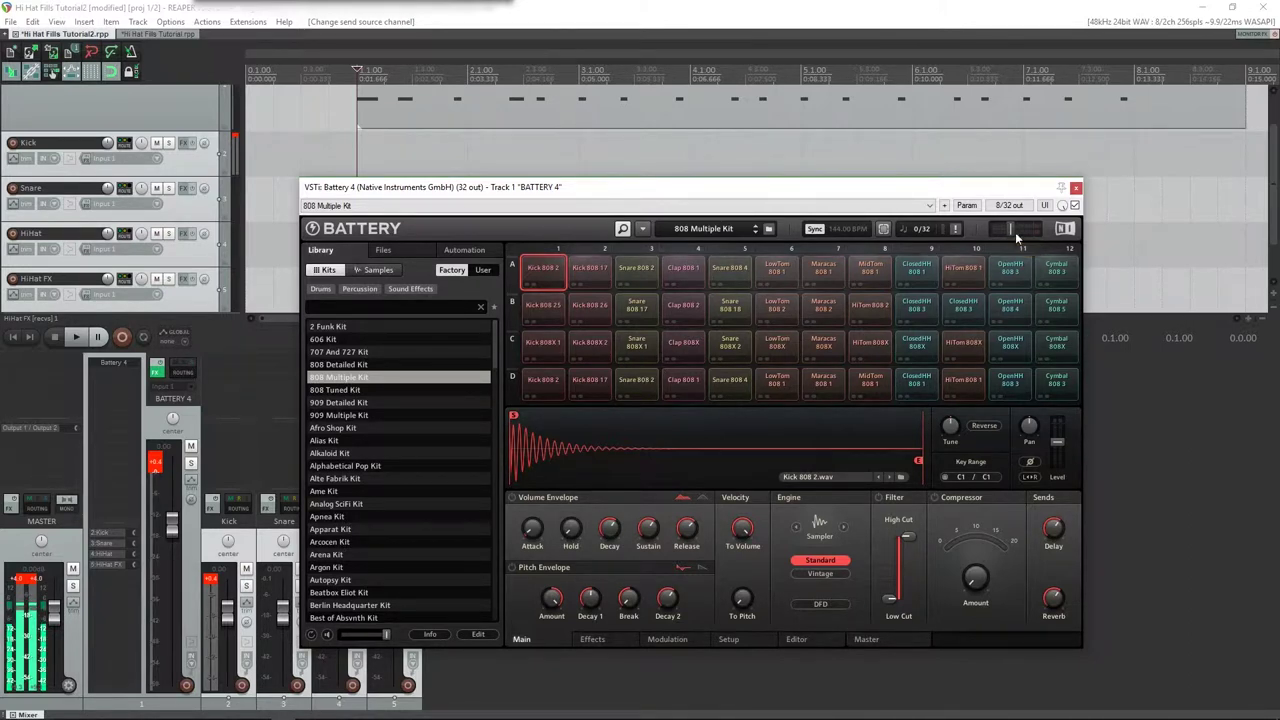
left_click(1075, 190)
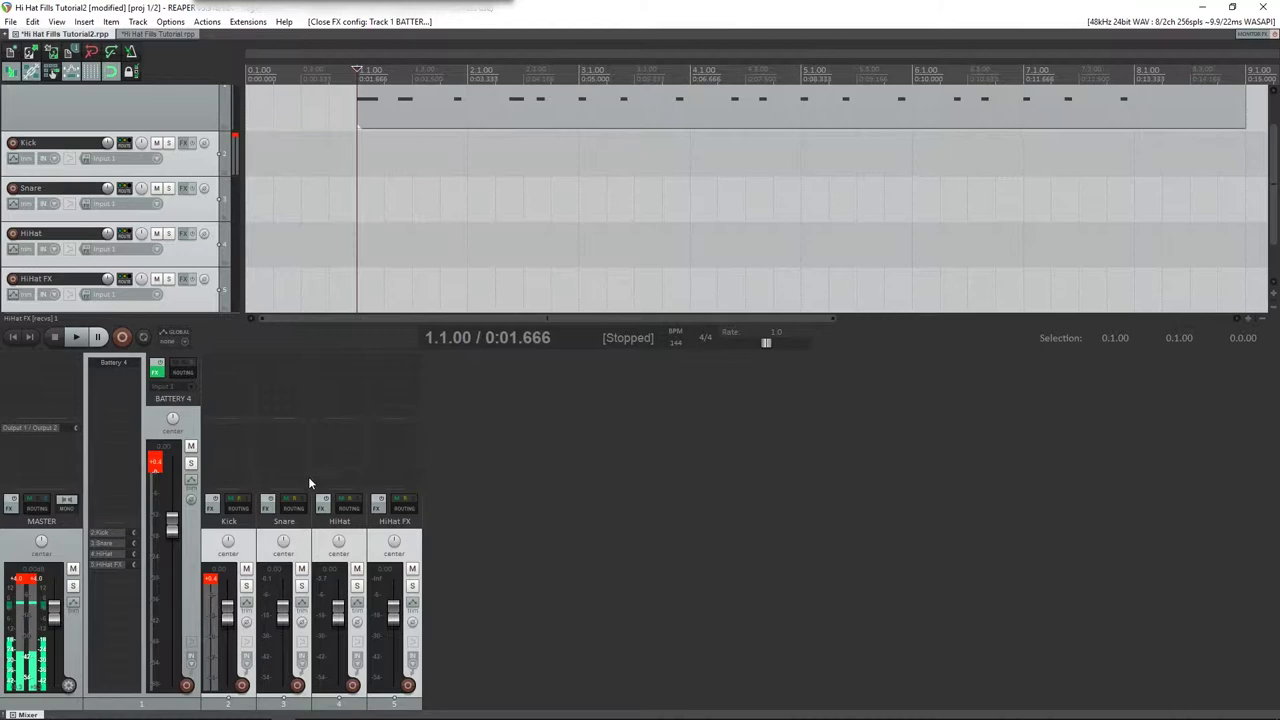
left_click(222, 580)
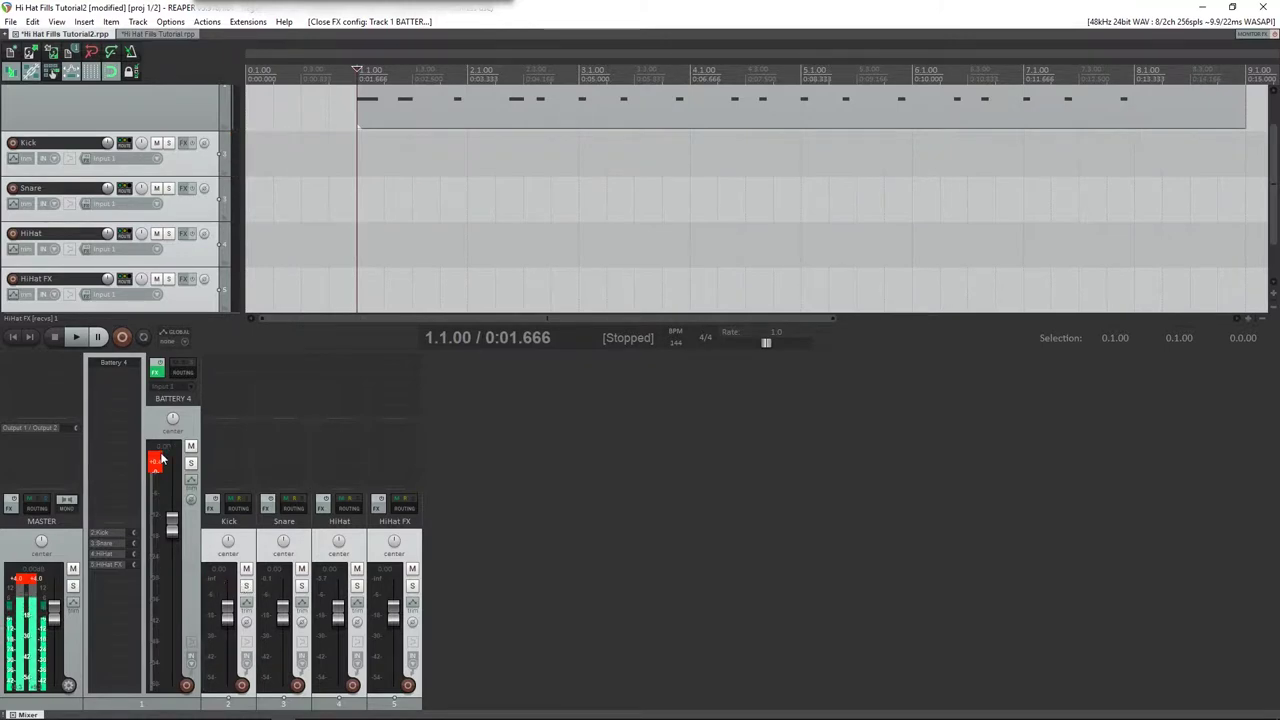
left_click(160, 459)
key("space")
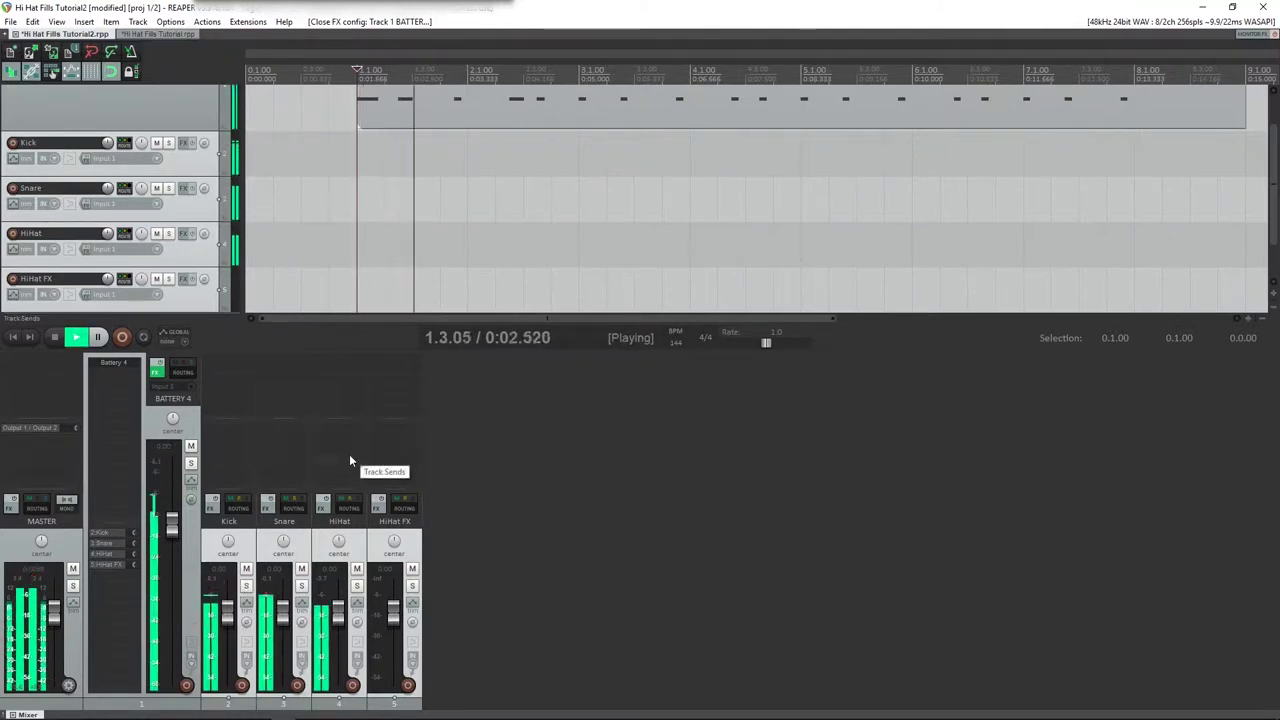
key("space")
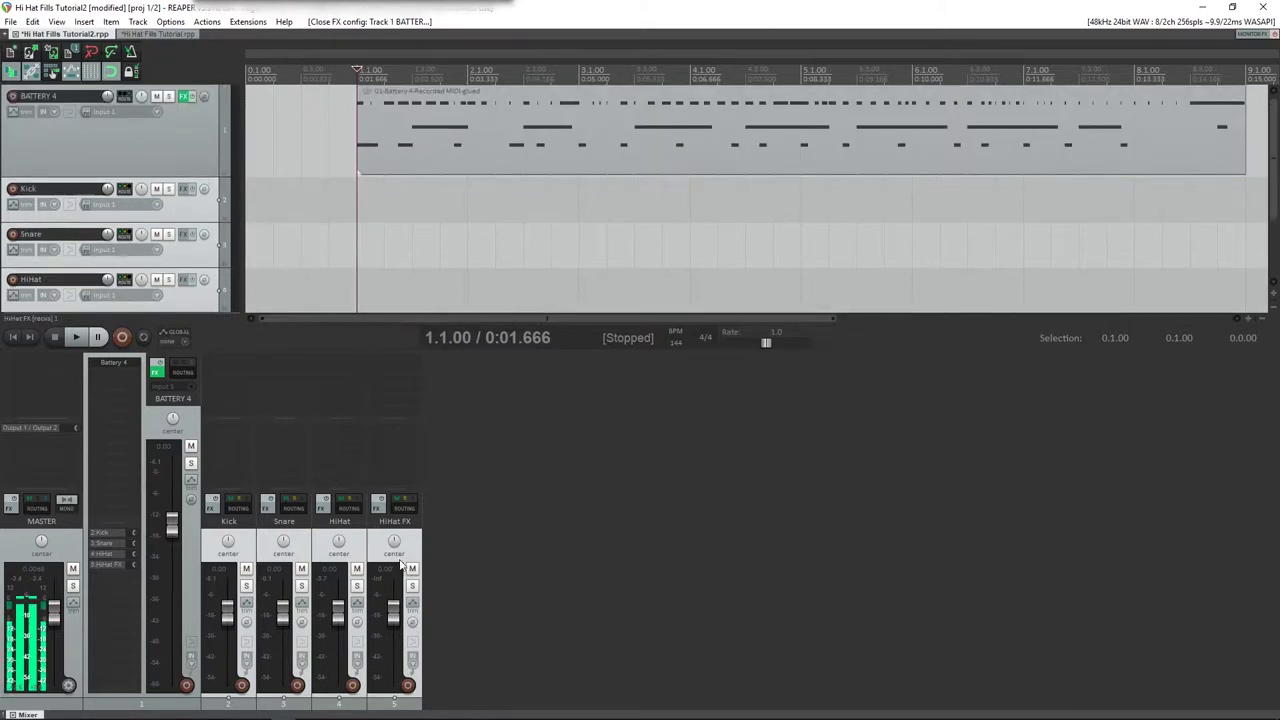
Open the drum MIDI item in the MIDI editor and play it to locate the hi-hat fills.
double_click(410, 131)
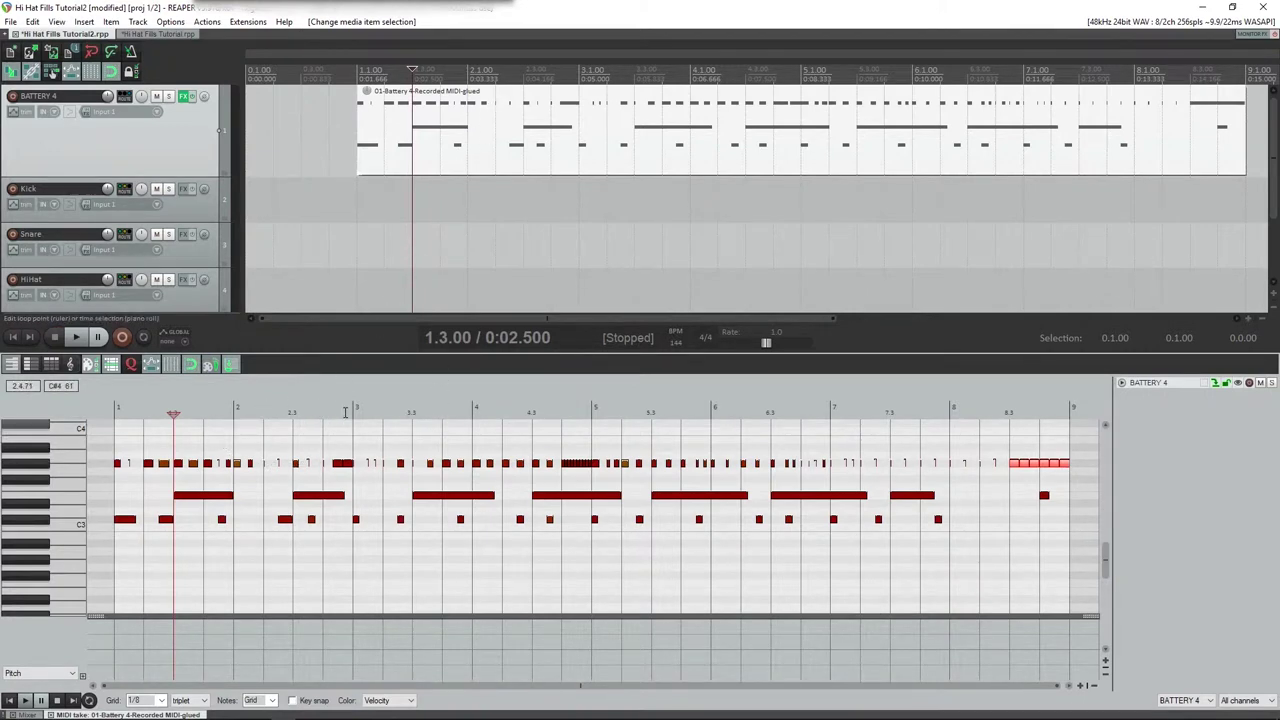
key("space")
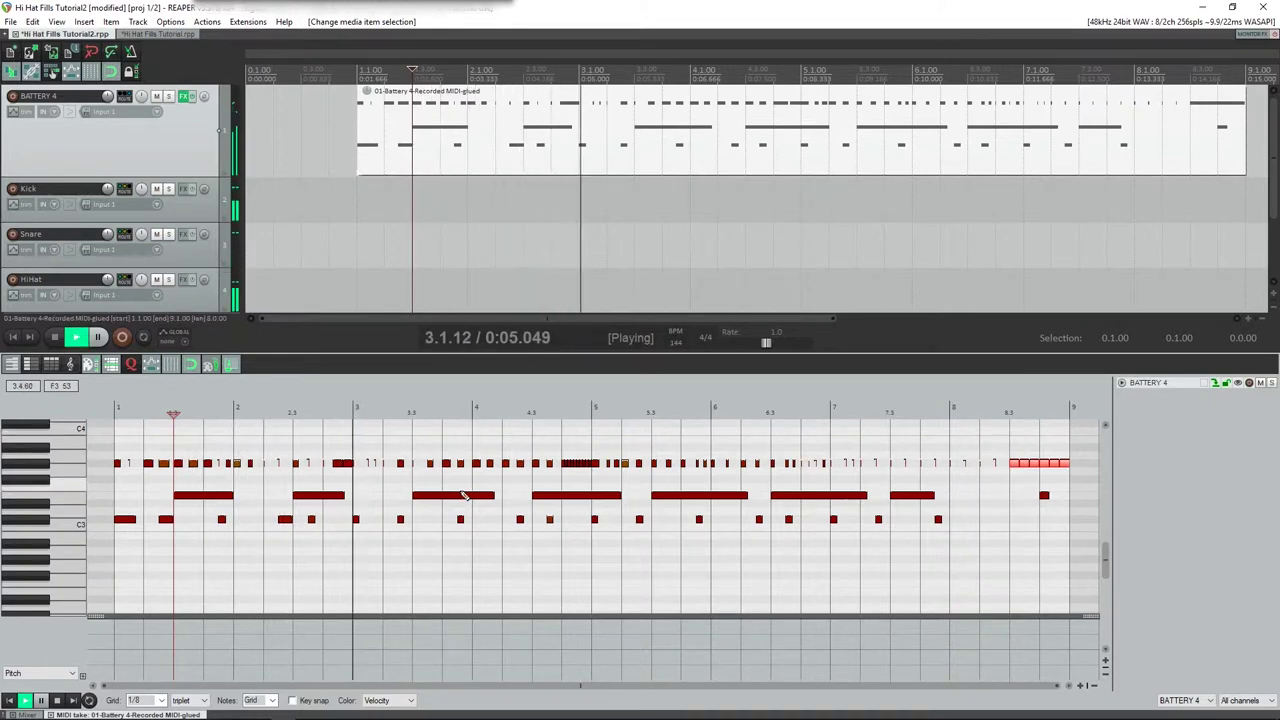
key("space")
scroll(463, 492, "up", 3)
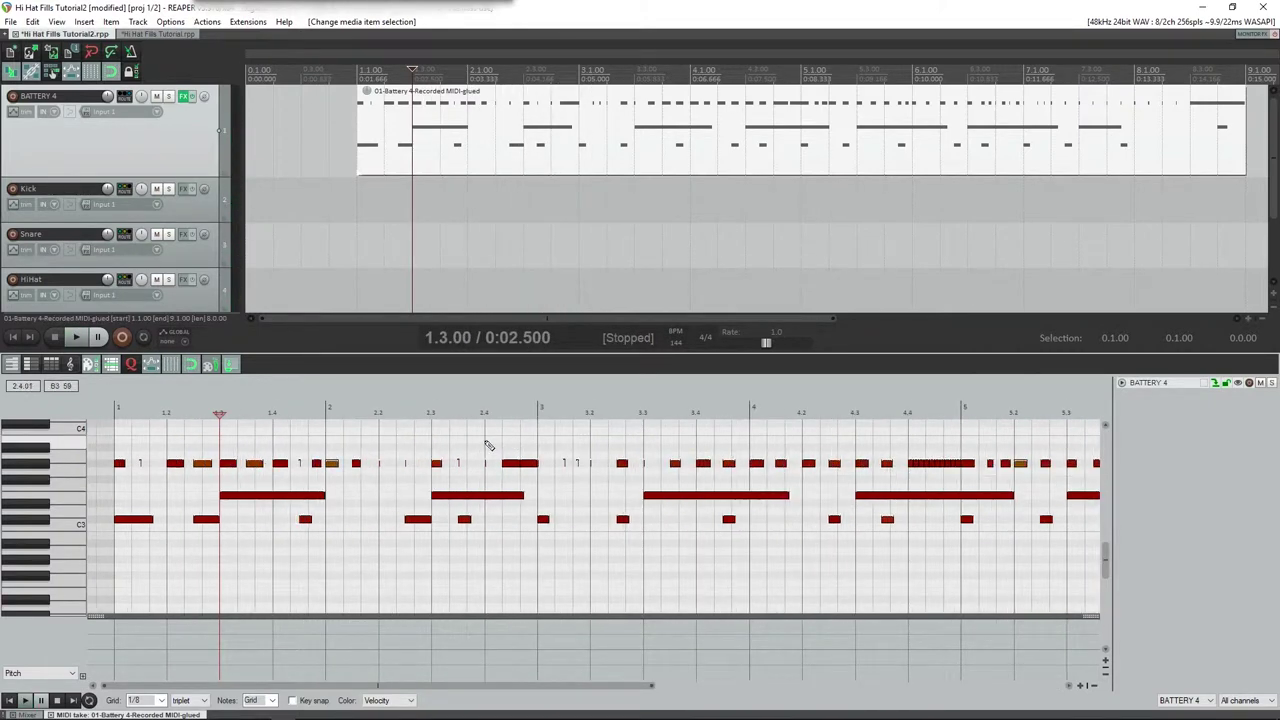
left_click_drag(489, 444, 528, 480)
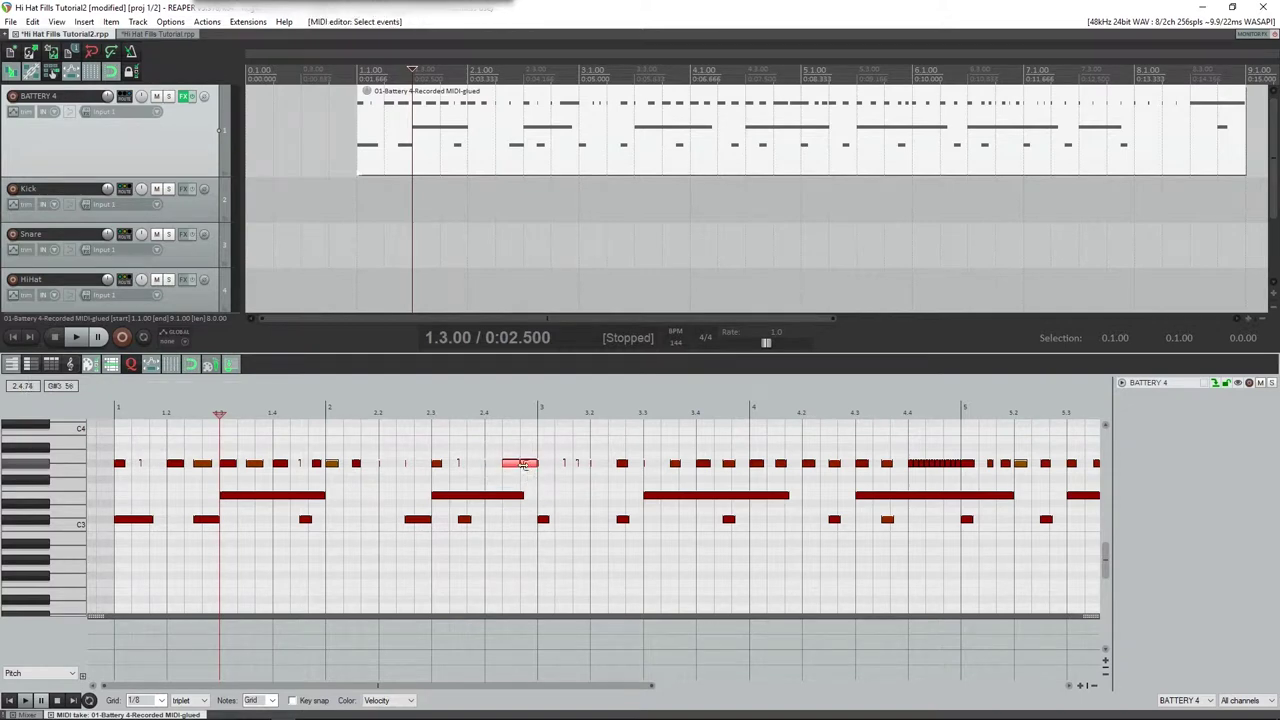
scroll(530, 482, "up", 3)
scroll(815, 468, "down", 3)
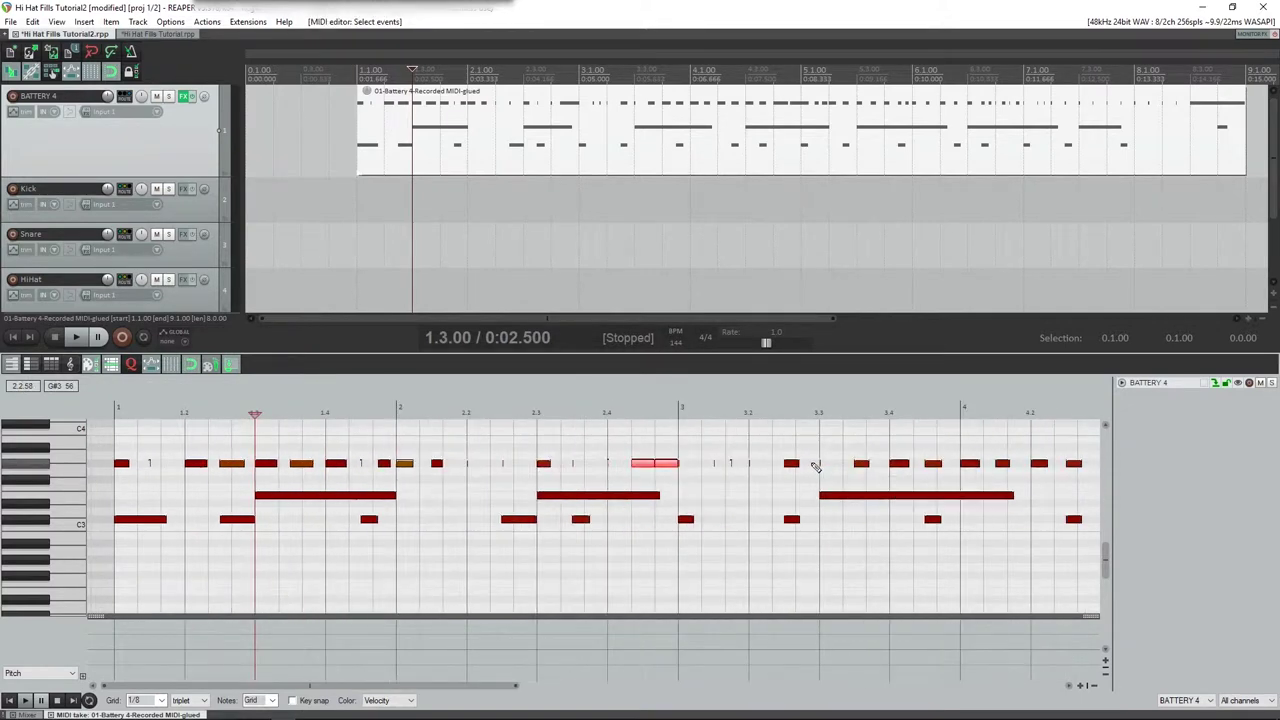
left_click(661, 457)
Raise the first fill's note and the 4.4-to-bar-5 fill notes one semitone.
scroll(660, 461, "up", 3)
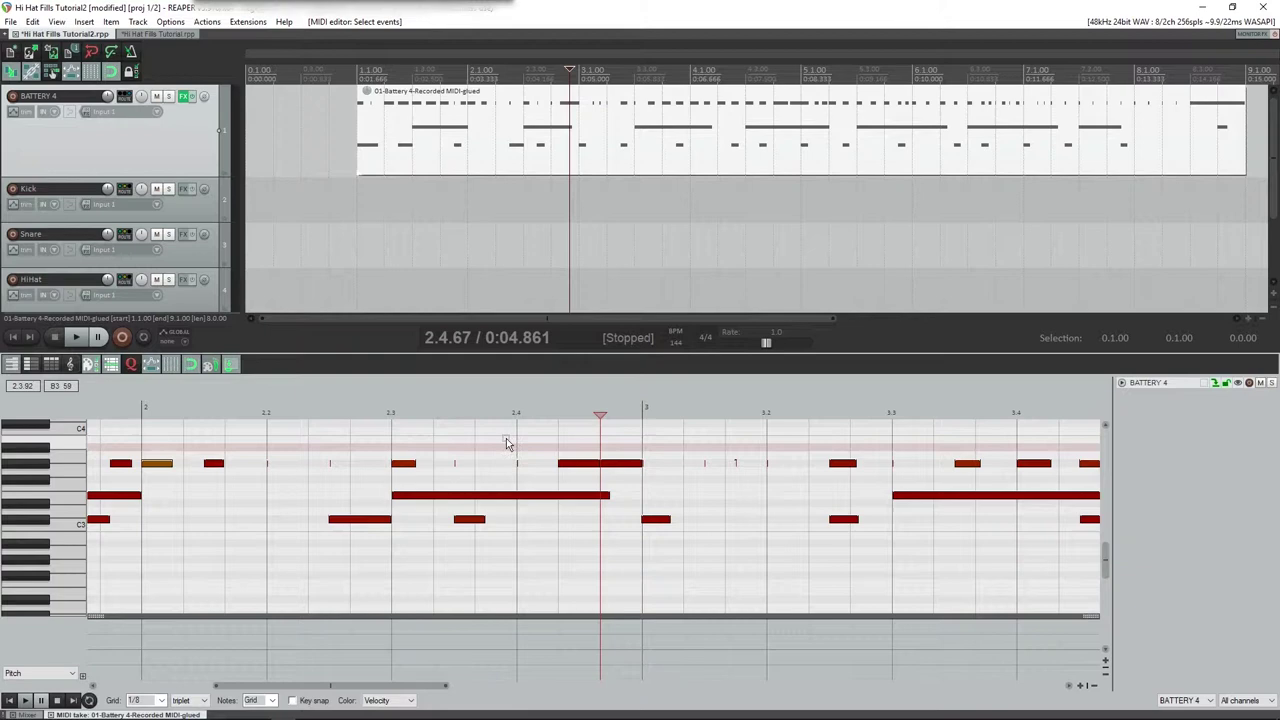
left_click_drag(507, 440, 631, 481)
key("Up")
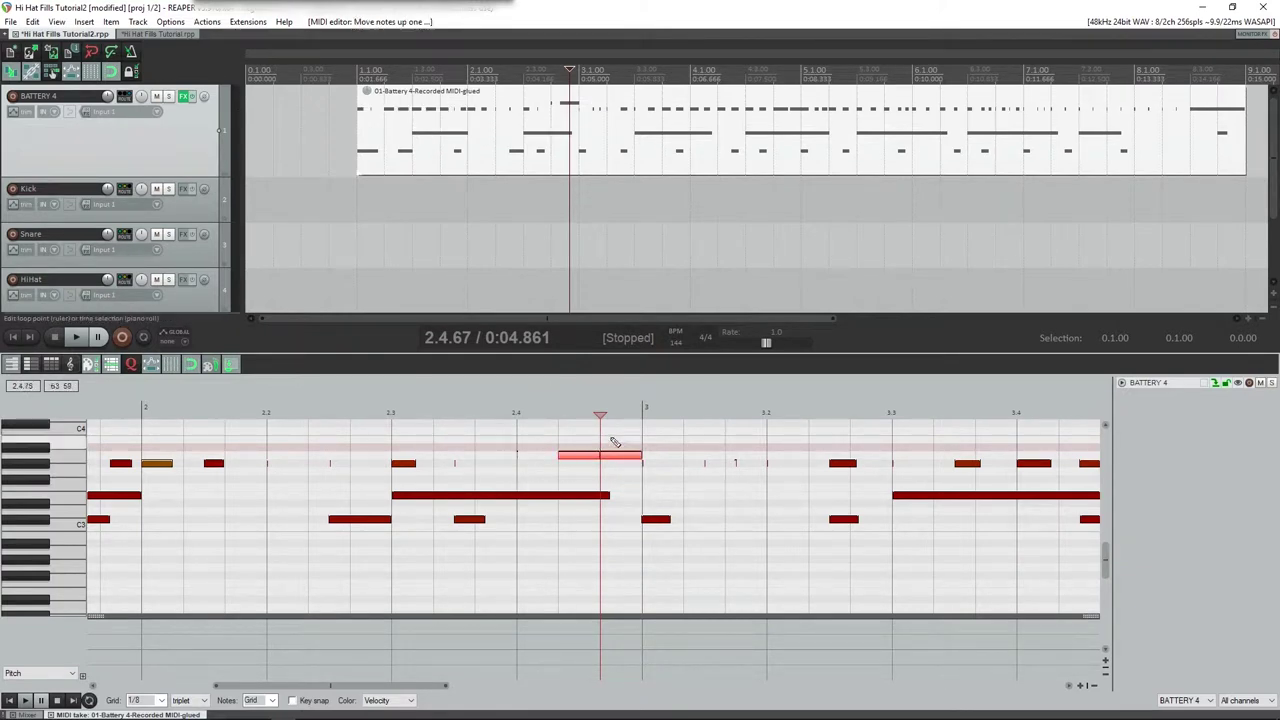
scroll(647, 484, "down", 5)
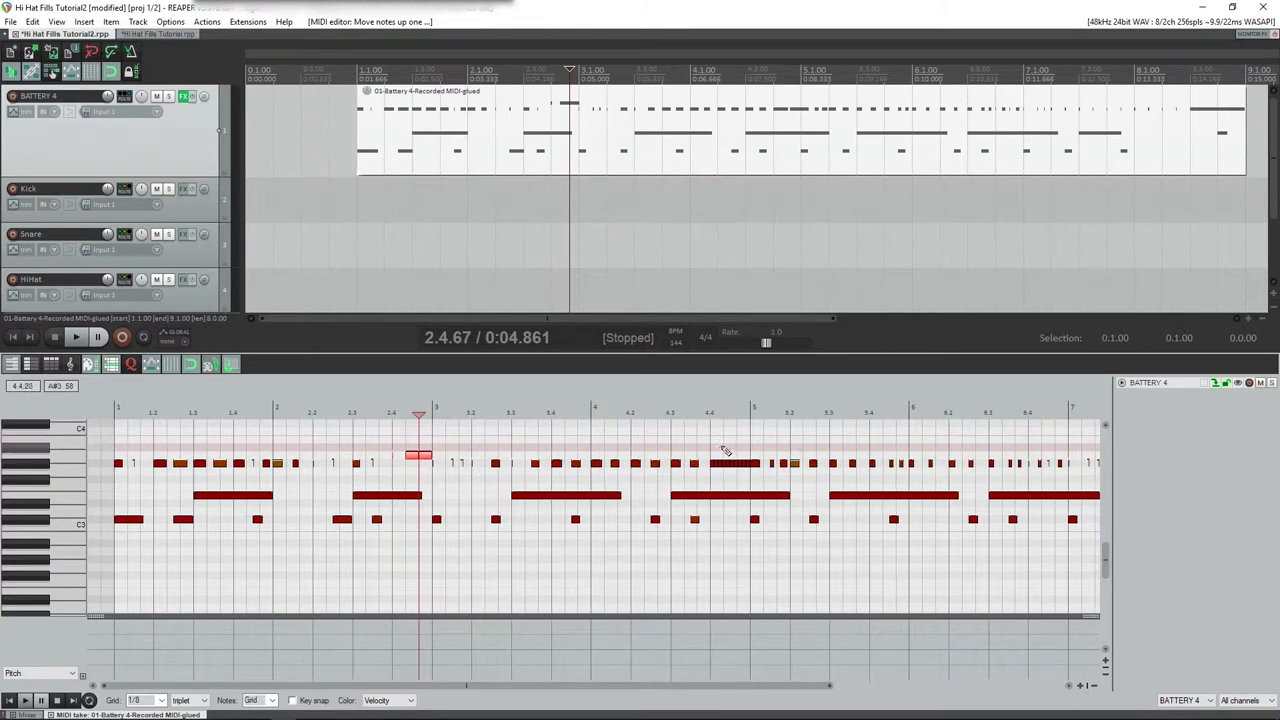
left_click(717, 453)
scroll(717, 453, "up", 3)
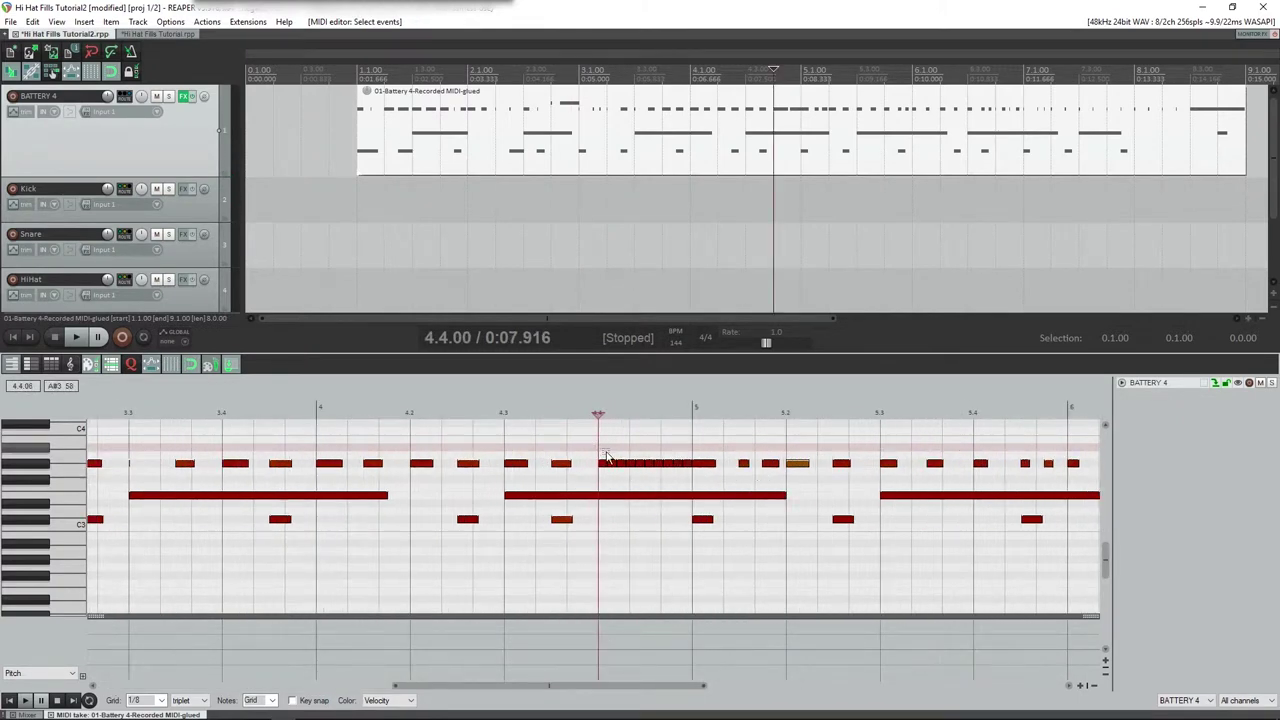
left_click_drag(606, 457, 691, 484)
key("Up")
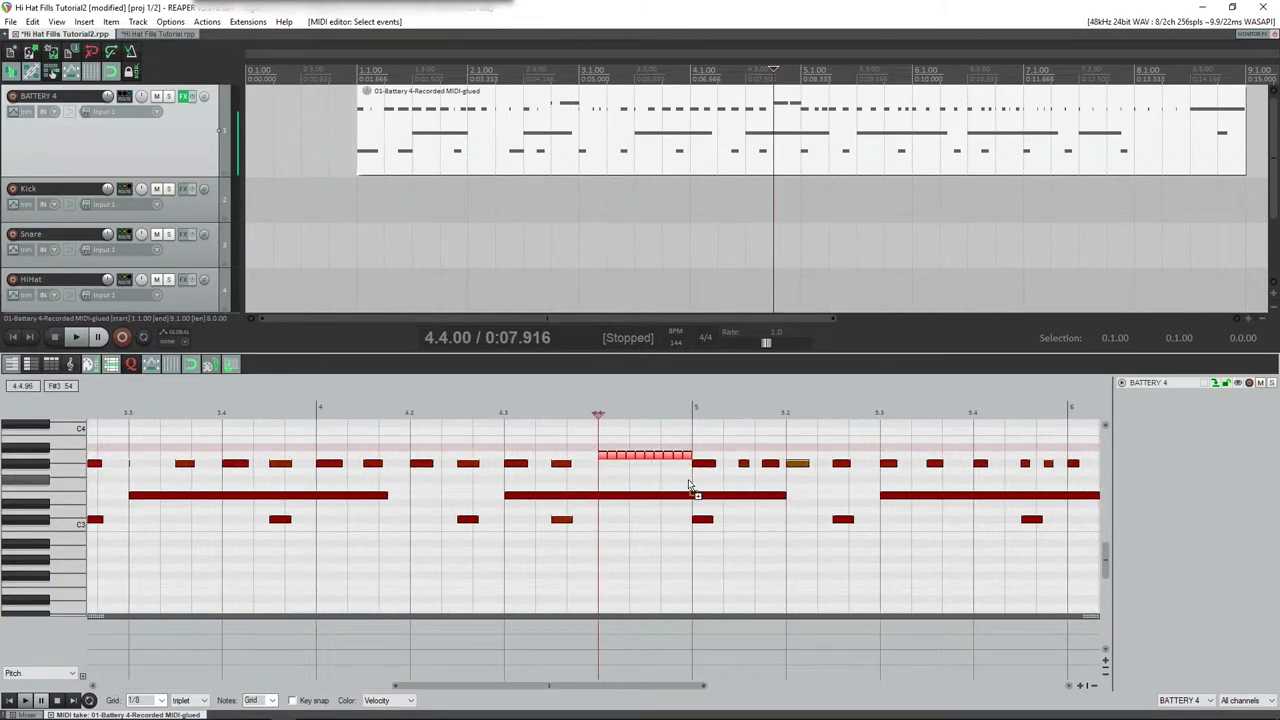
Raise the four fill notes before bar 7 one semitone.
left_click_drag(634, 672, 741, 667)
scroll(777, 563, "down", 6)
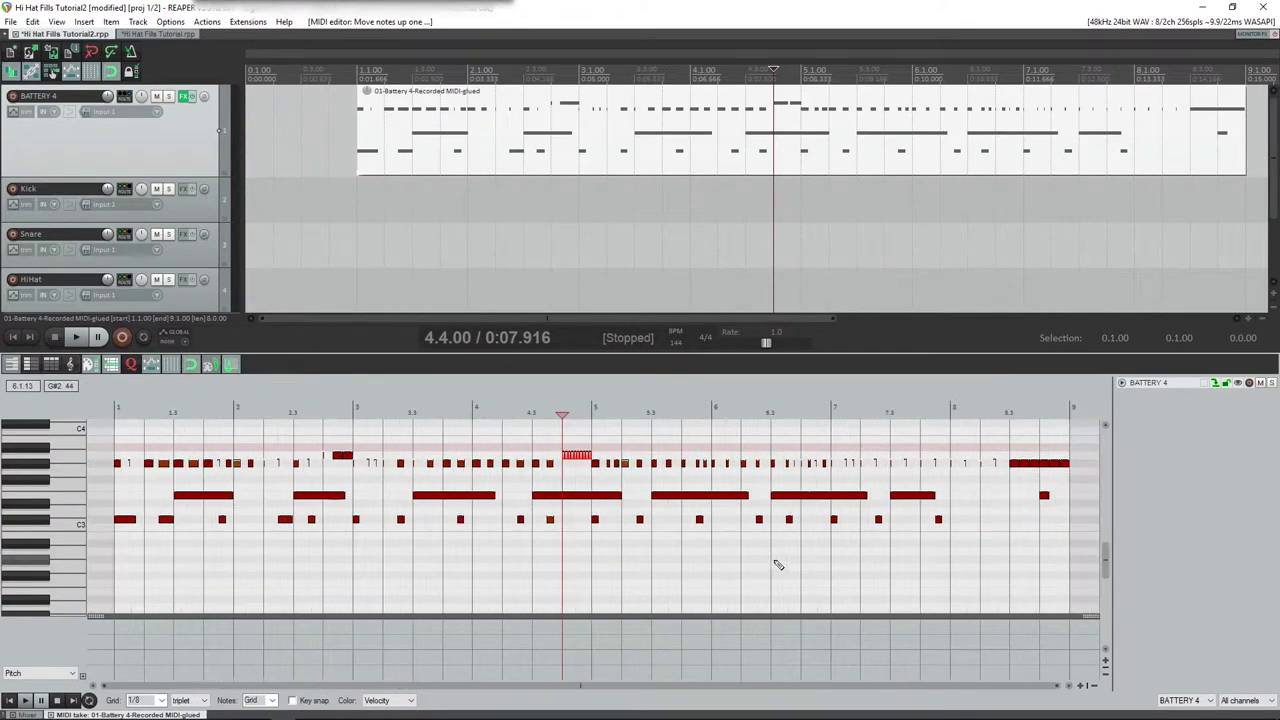
left_click(806, 443)
scroll(795, 450, "up", 4)
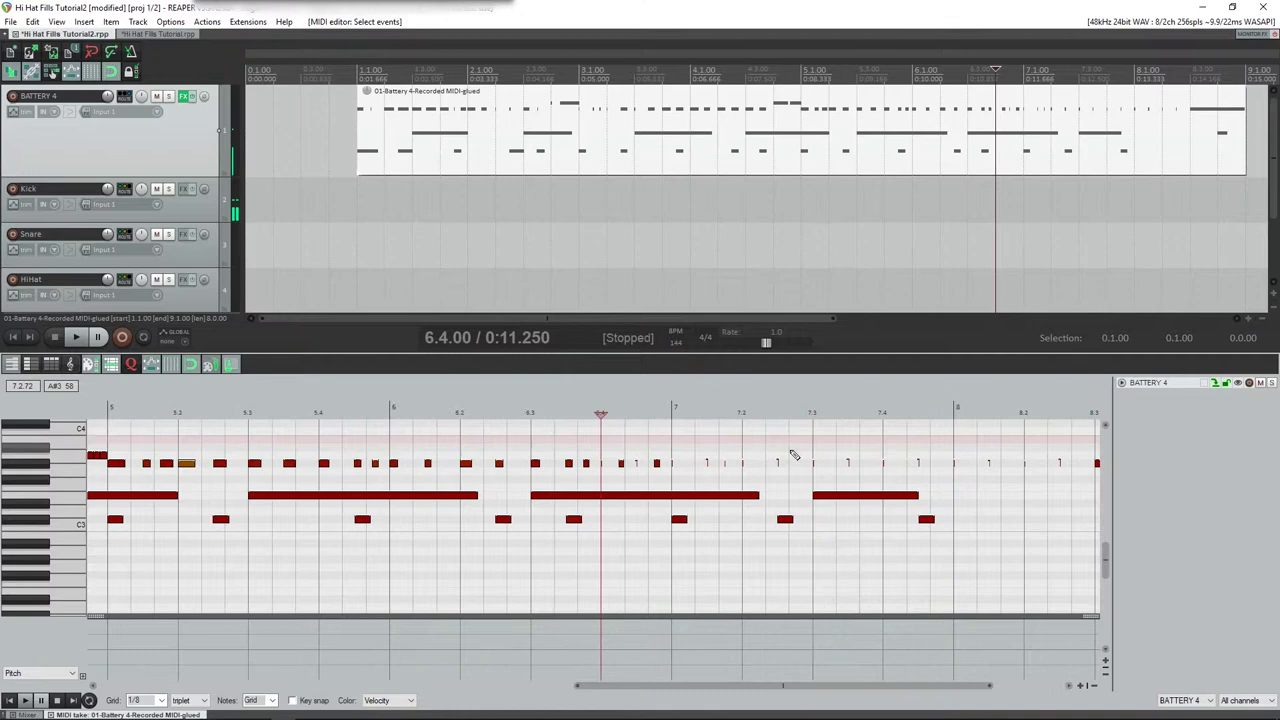
left_click_drag(563, 446, 670, 479)
key("Up")
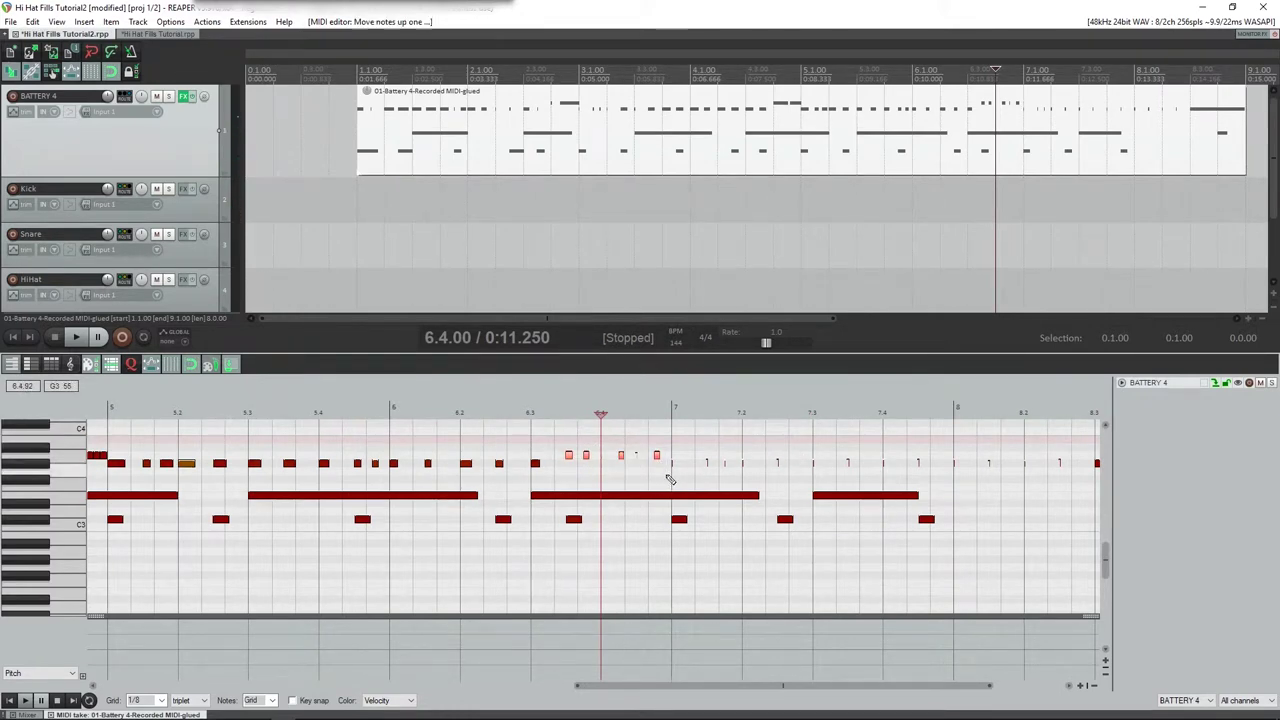
Raise the fill notes between bar 8.3 and 9 one semitone, then select the whole raised row.
scroll(669, 479, "down", 3)
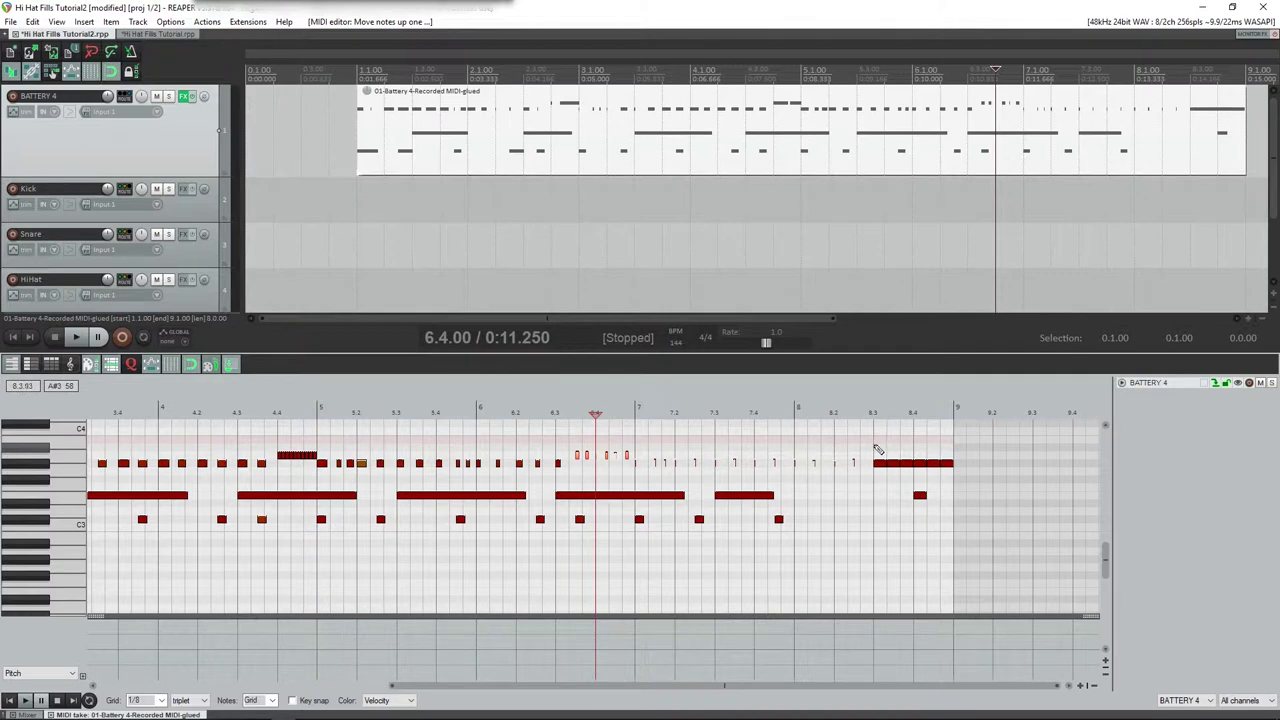
left_click_drag(877, 450, 952, 466)
key("Up")
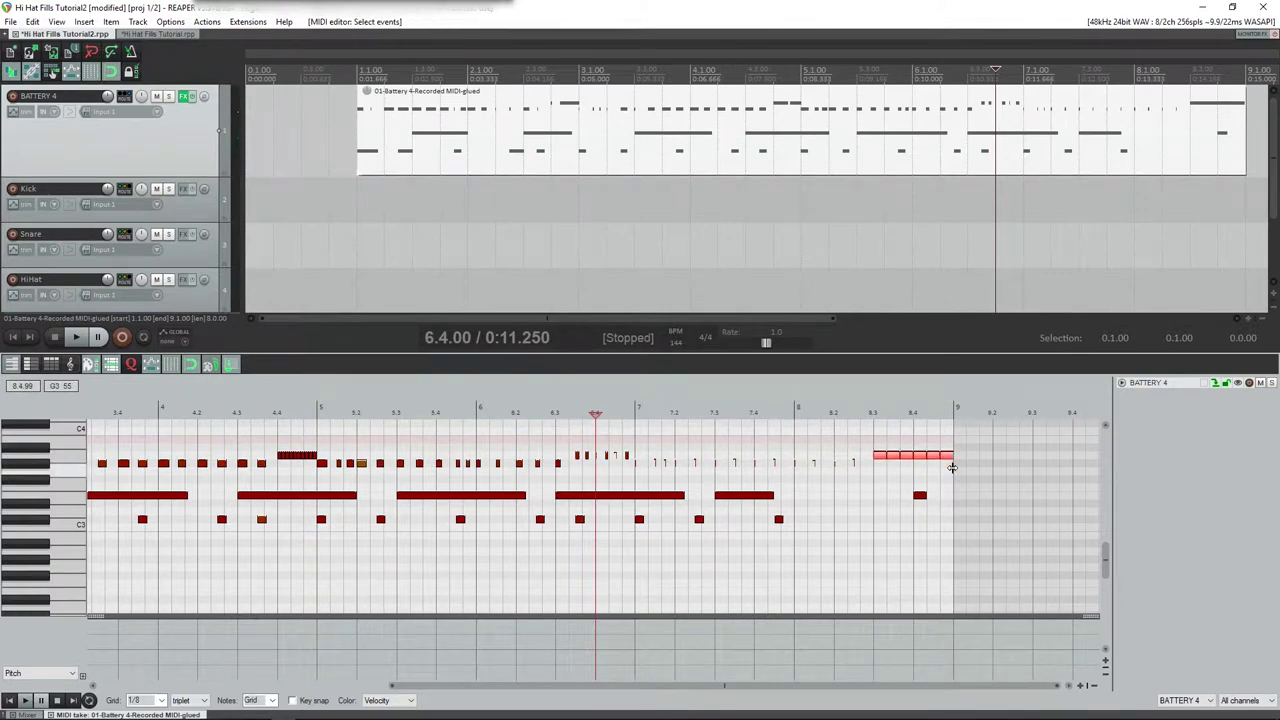
scroll(500, 471, "down", 2)
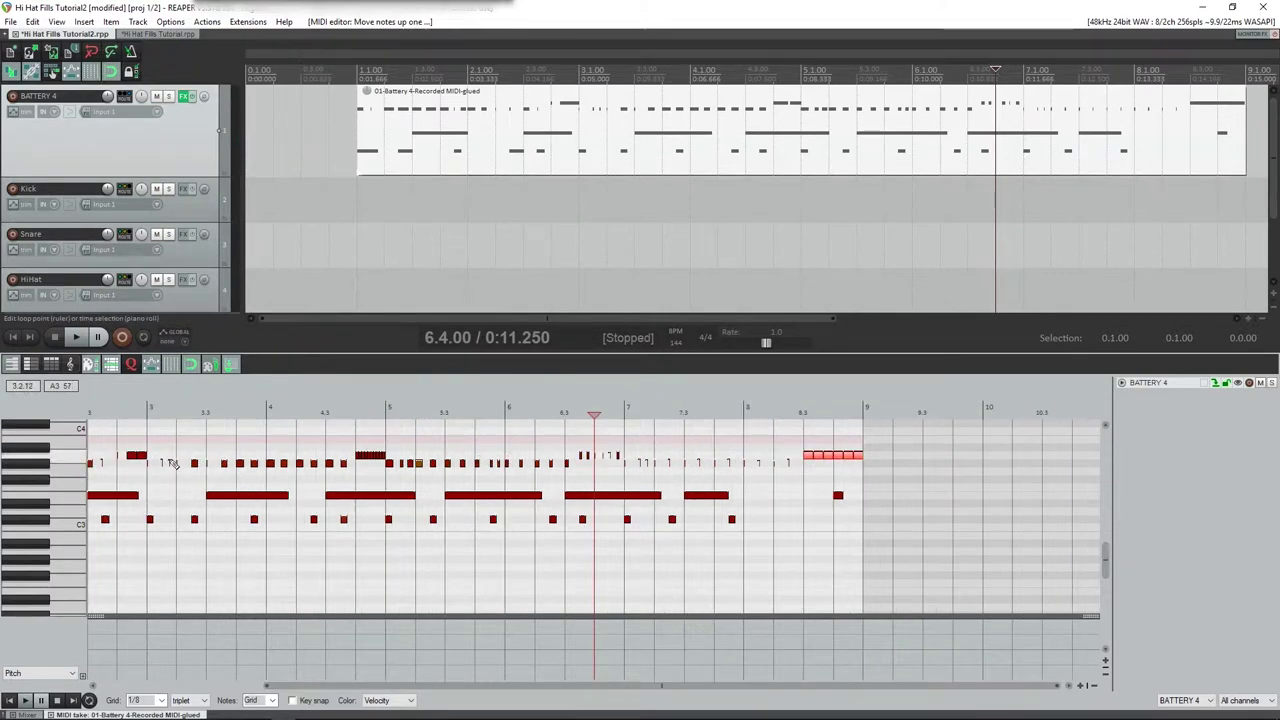
left_click(65, 460)
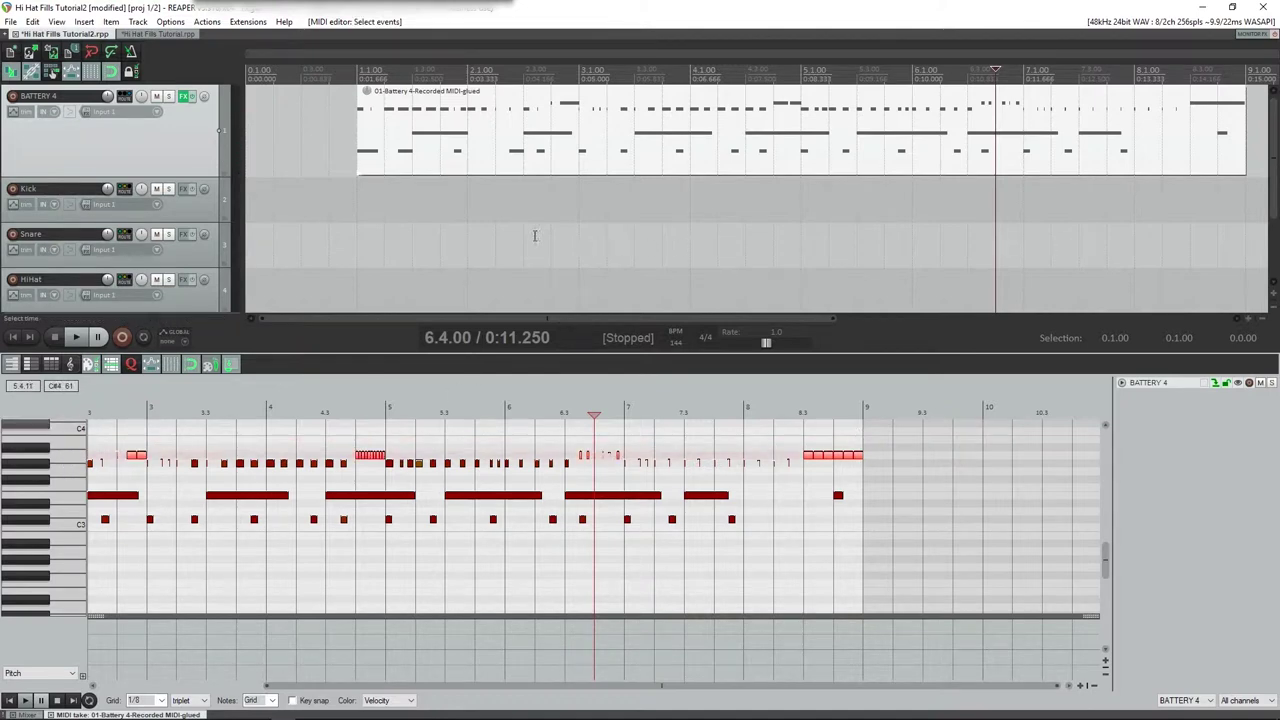
scroll(210, 247, "down", 2)
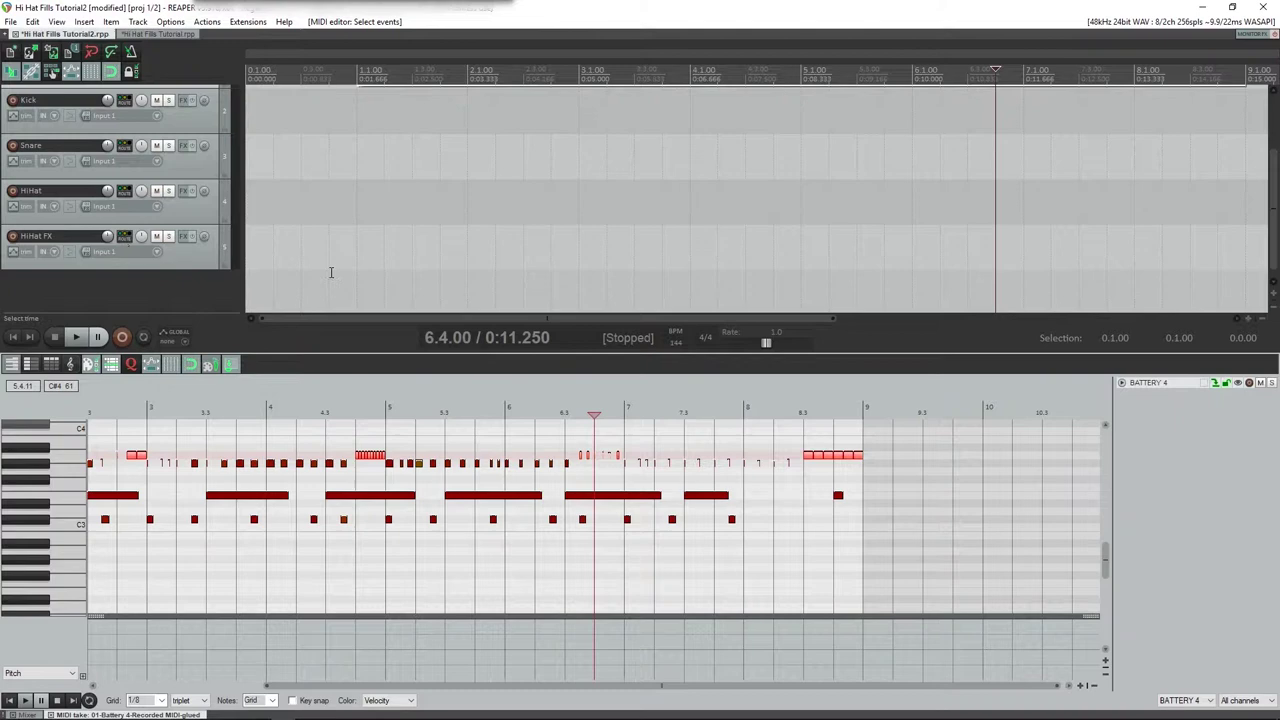
Show the mixer and play the drums from bar 1 to hear the fills on HiHat FX.
key("ctrl+m")
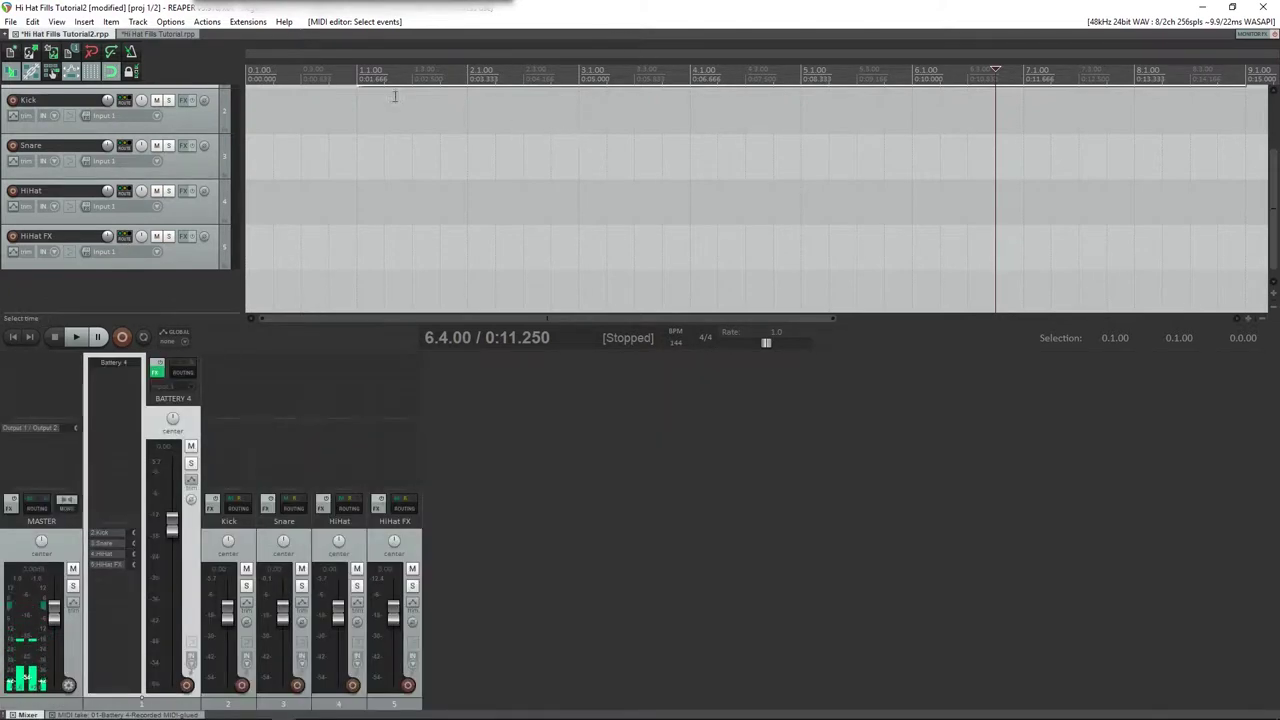
left_click(370, 142)
key("space")
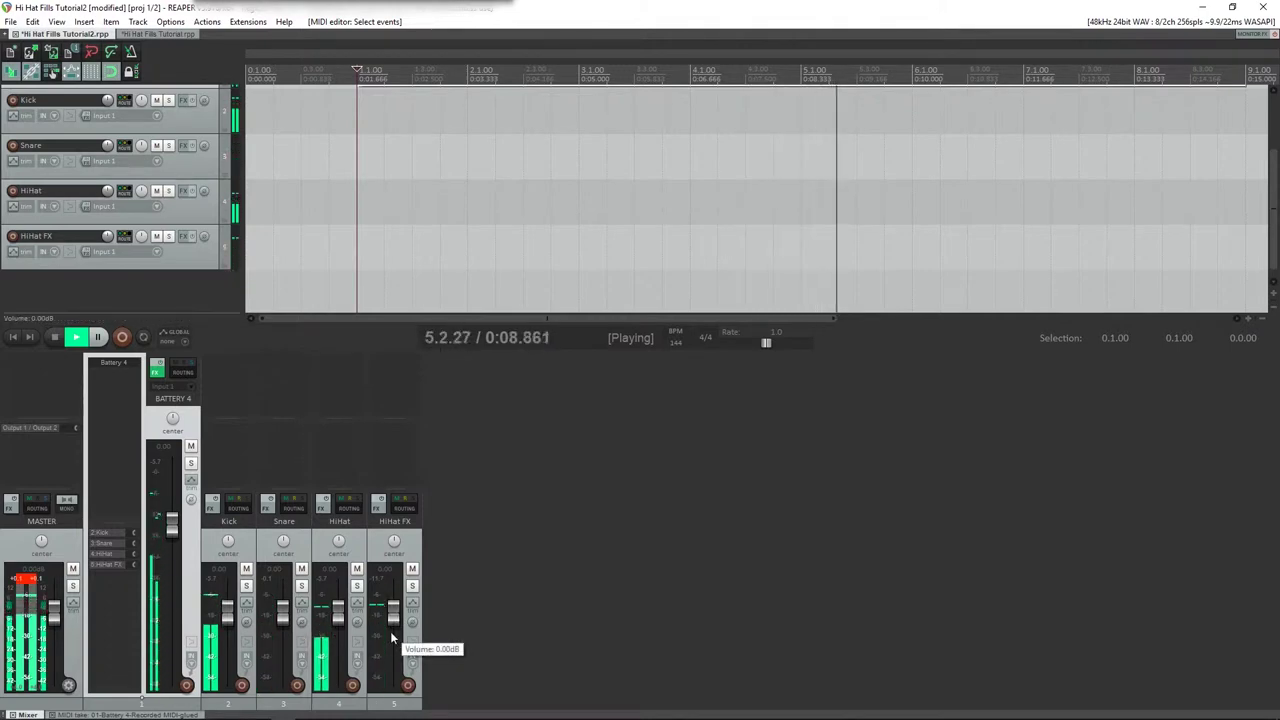
key("space")
key("ctrl+z")
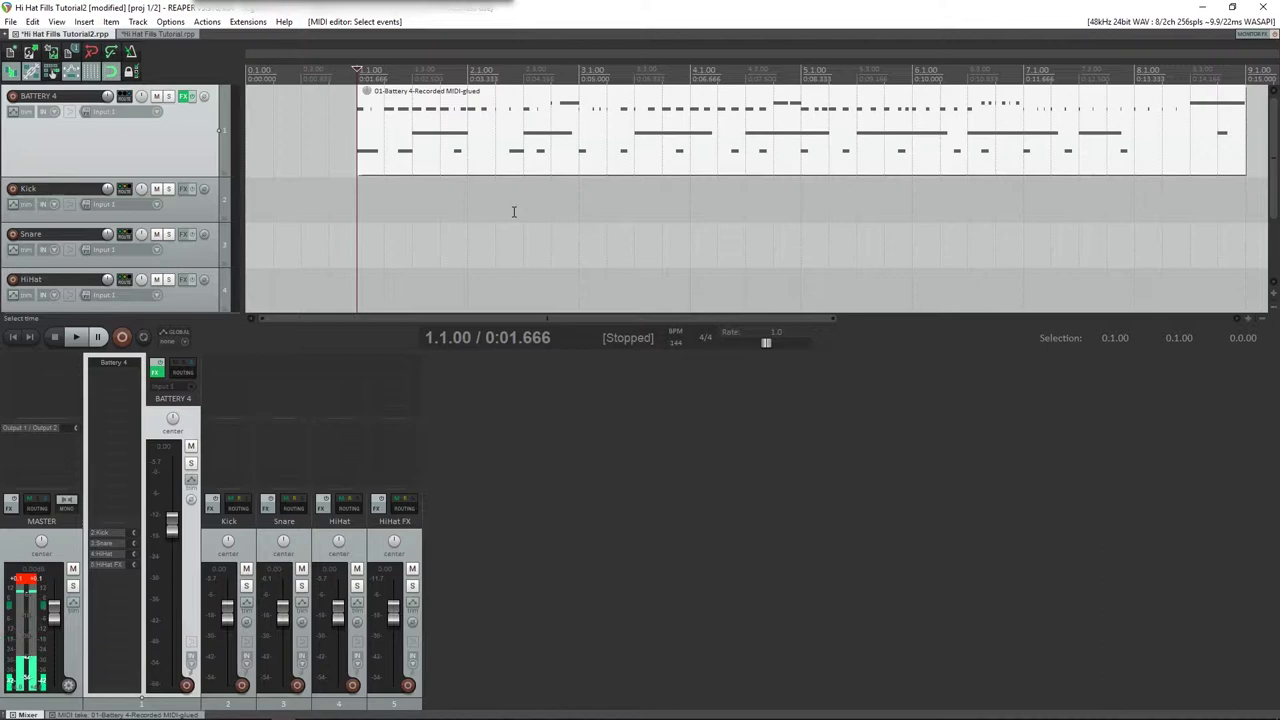
Open Battery 4, rename pad B10 to 'HH FX', show its effects page and start playback.
left_click(108, 363)
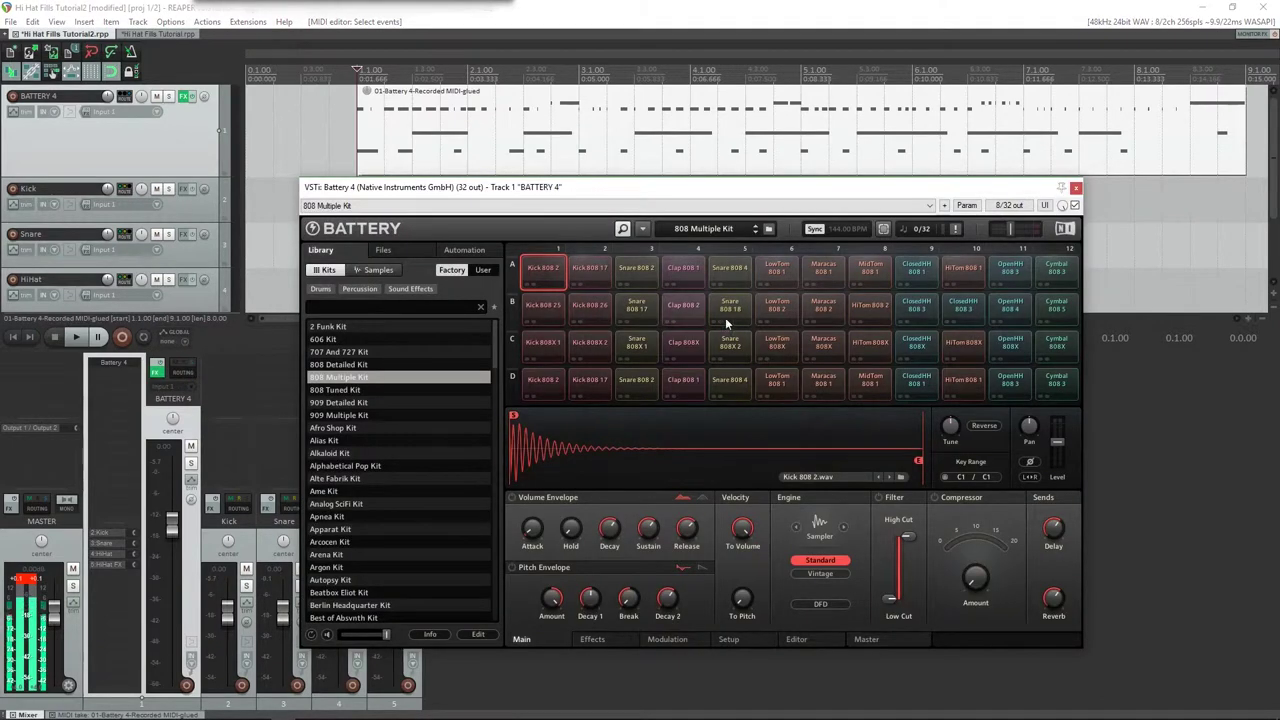
left_click(961, 310)
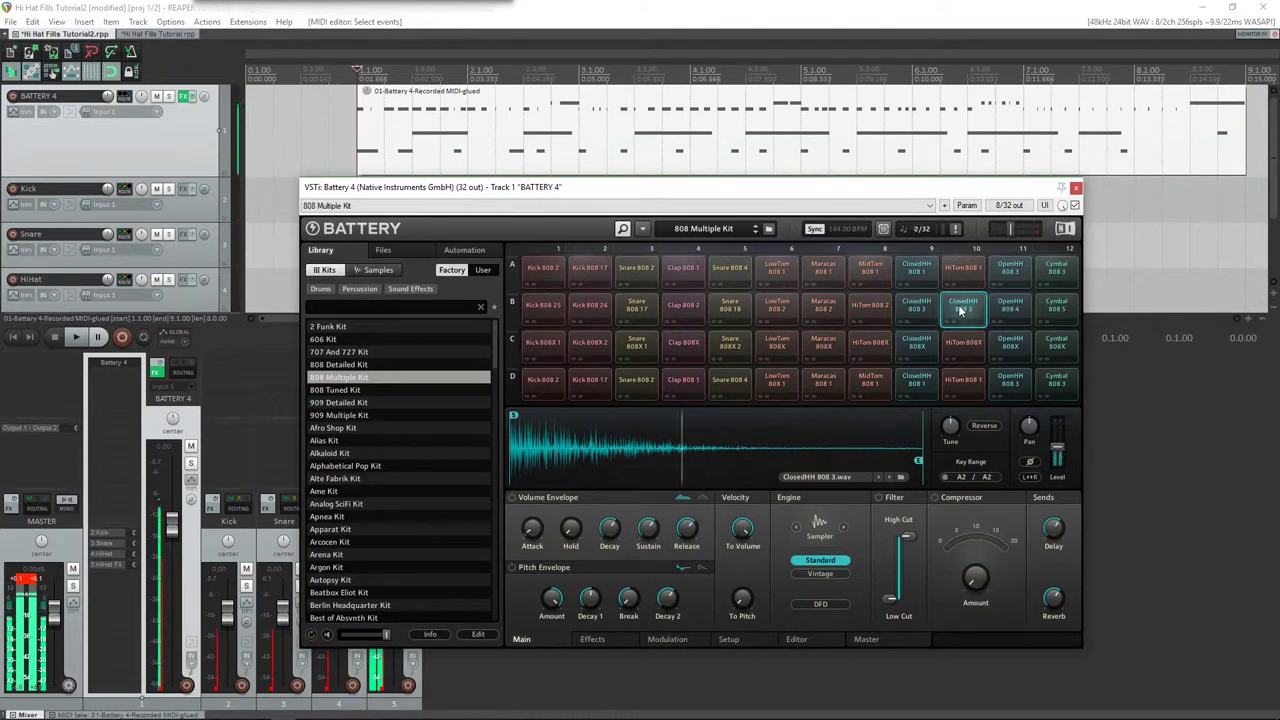
right_click(965, 308)
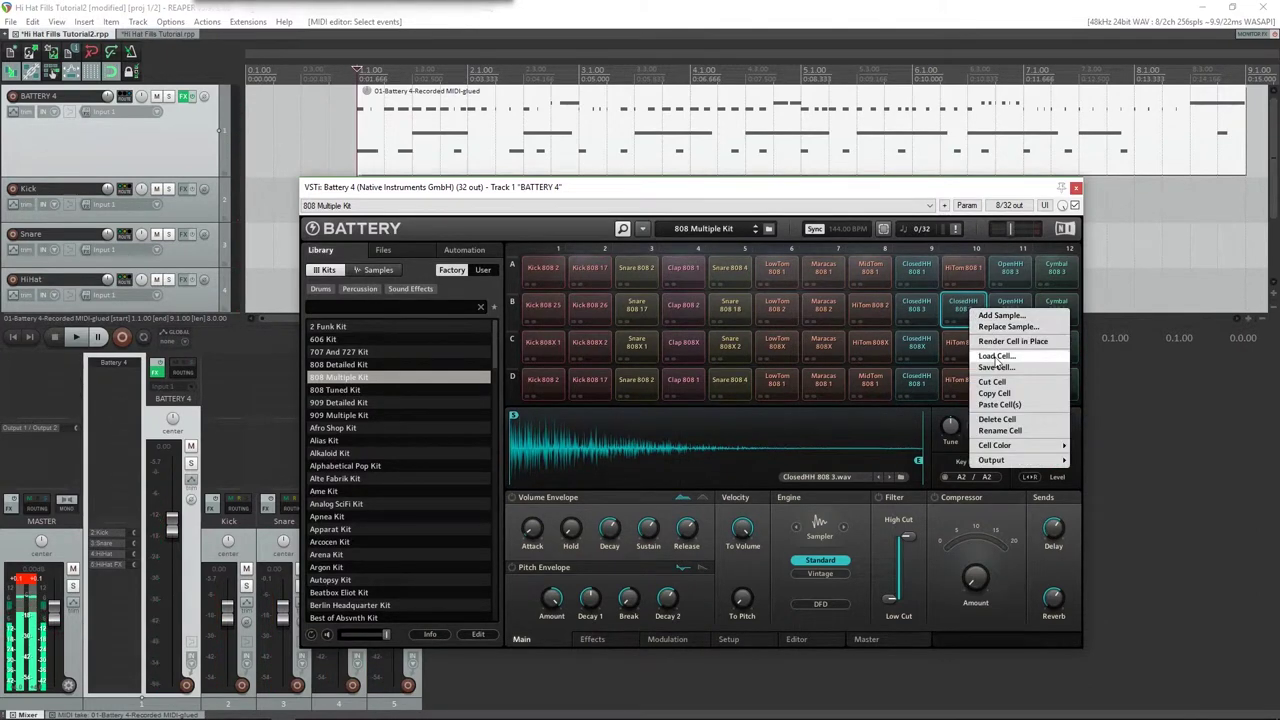
left_click(993, 428)
type("HH FX")
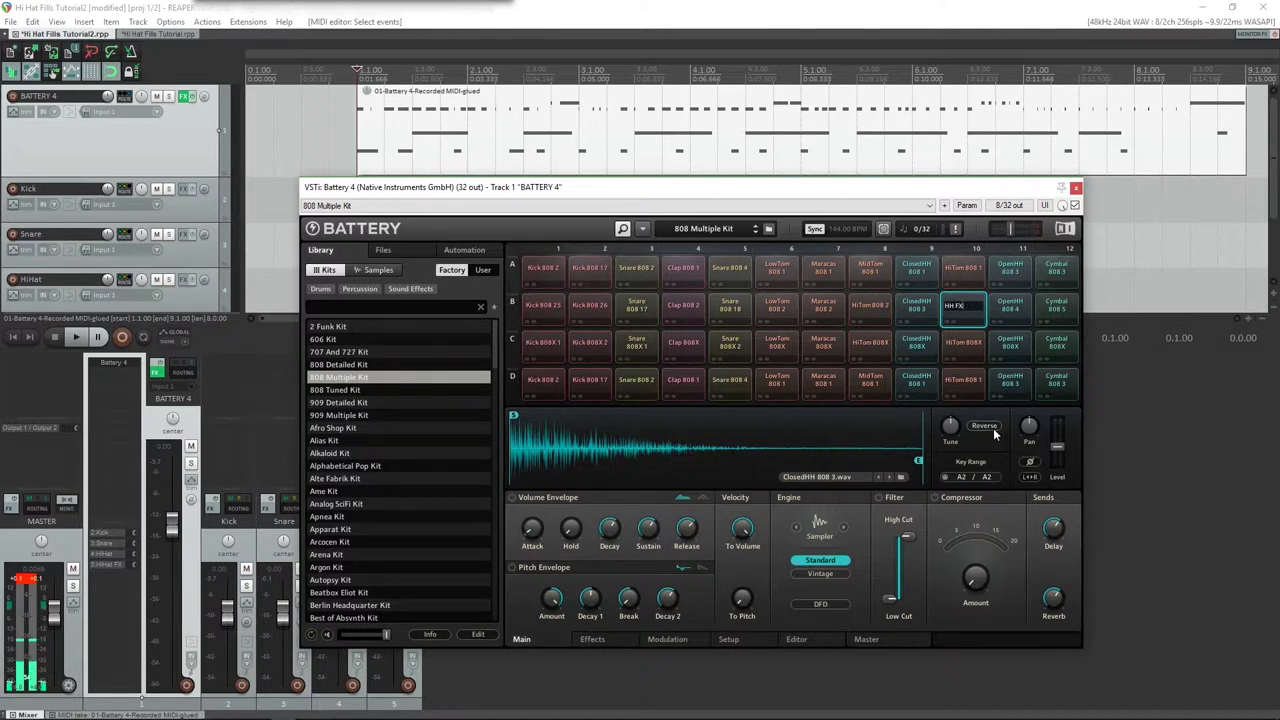
key("Return")
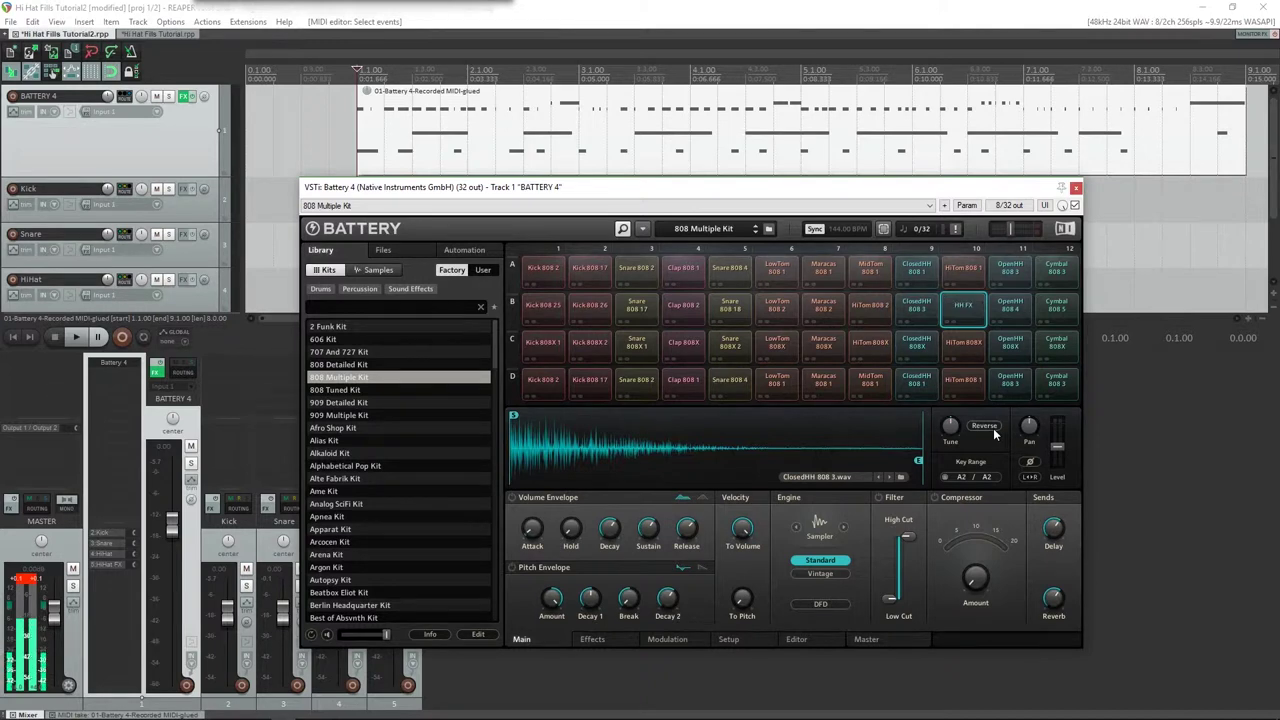
left_click(968, 308)
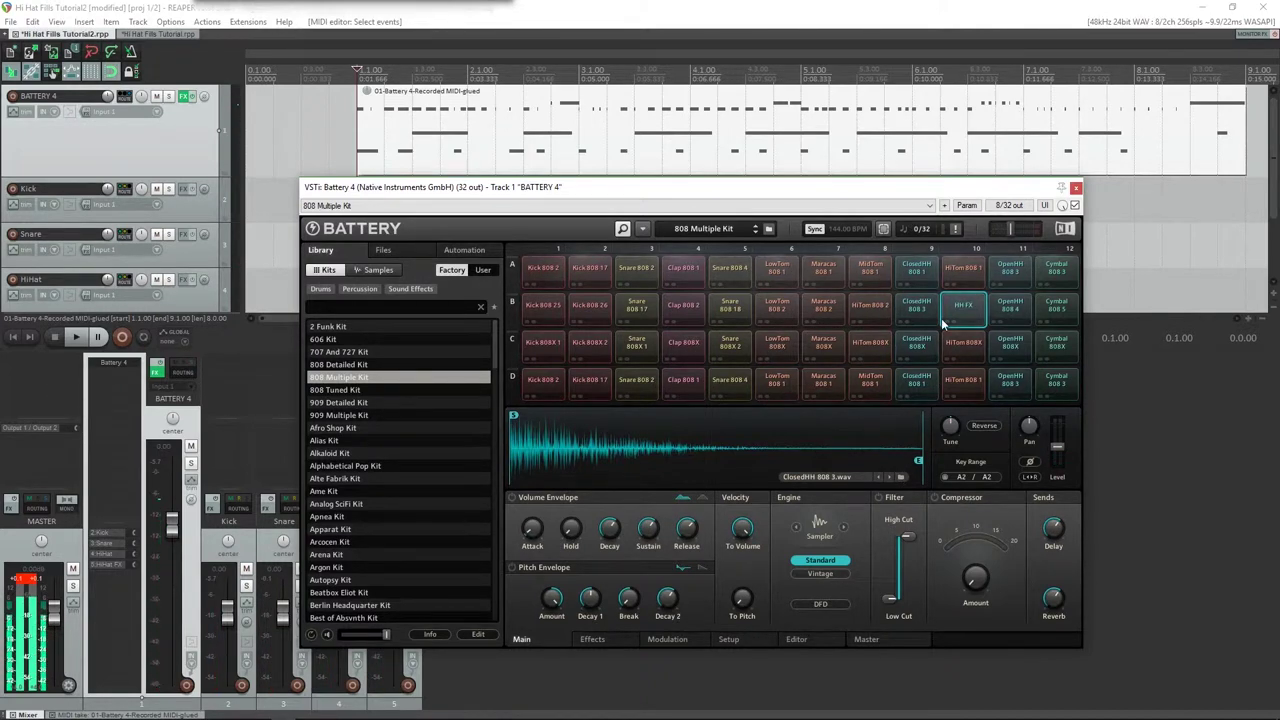
left_click(598, 639)
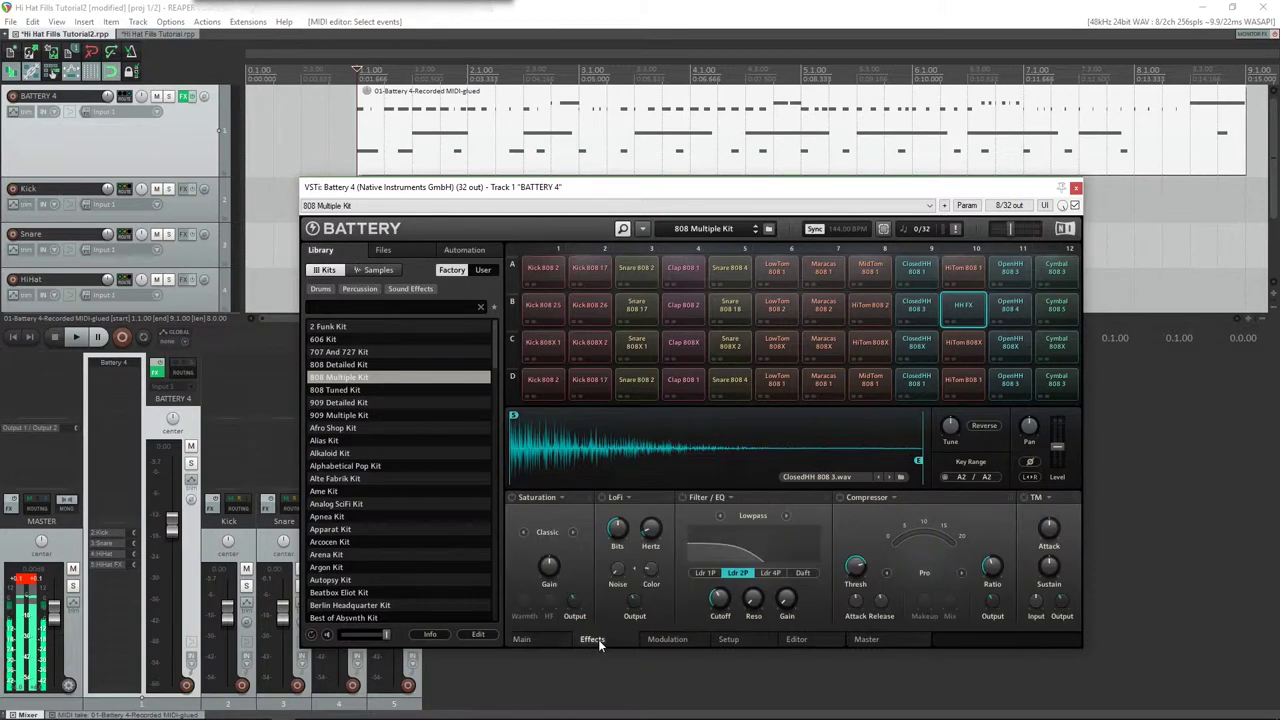
key("space")
Enable Battery's Filter/EQ on the HH FX pad and set its type to the Frm 1 formant effect.
left_click(683, 497)
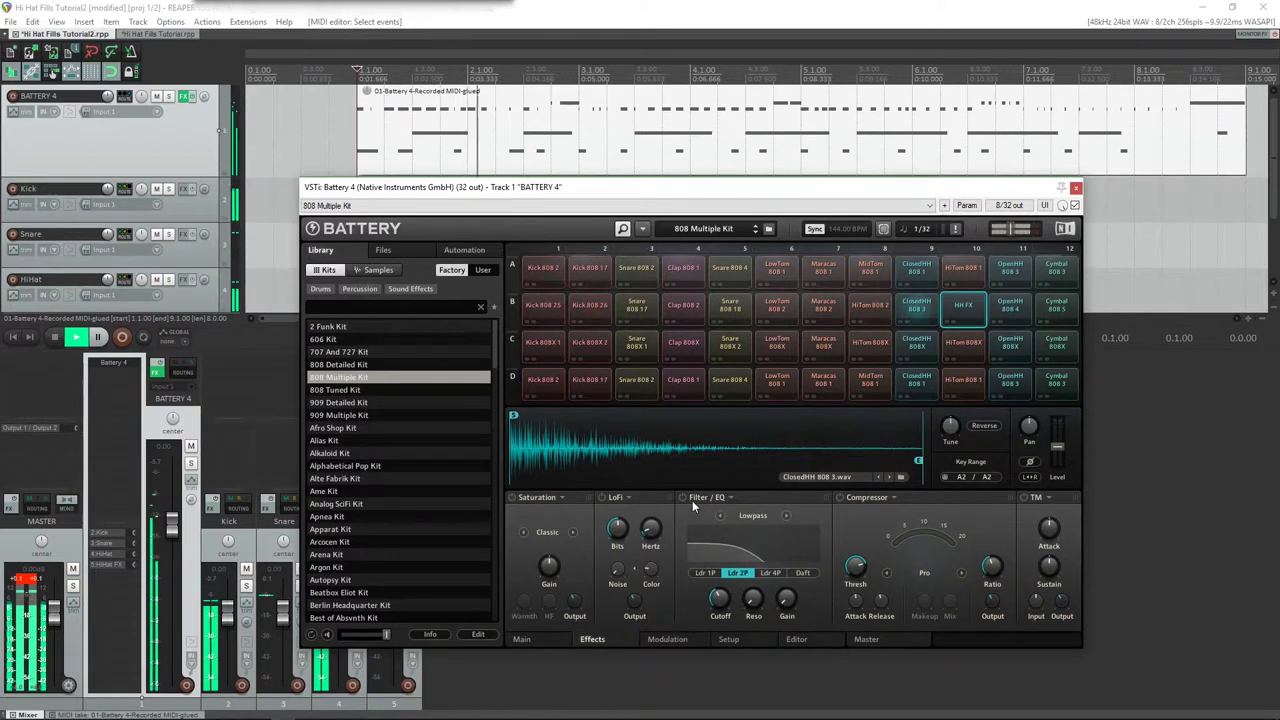
left_click(786, 516)
left_click(786, 516)
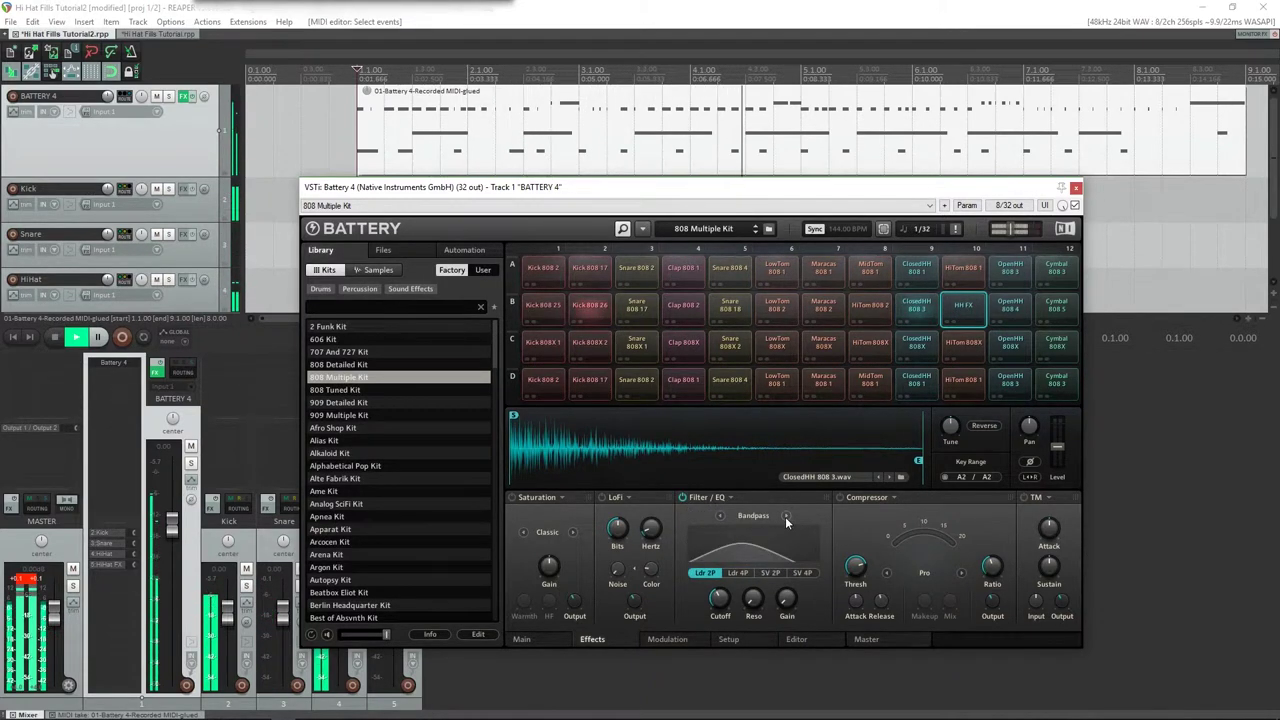
left_click(786, 516)
left_click(786, 516)
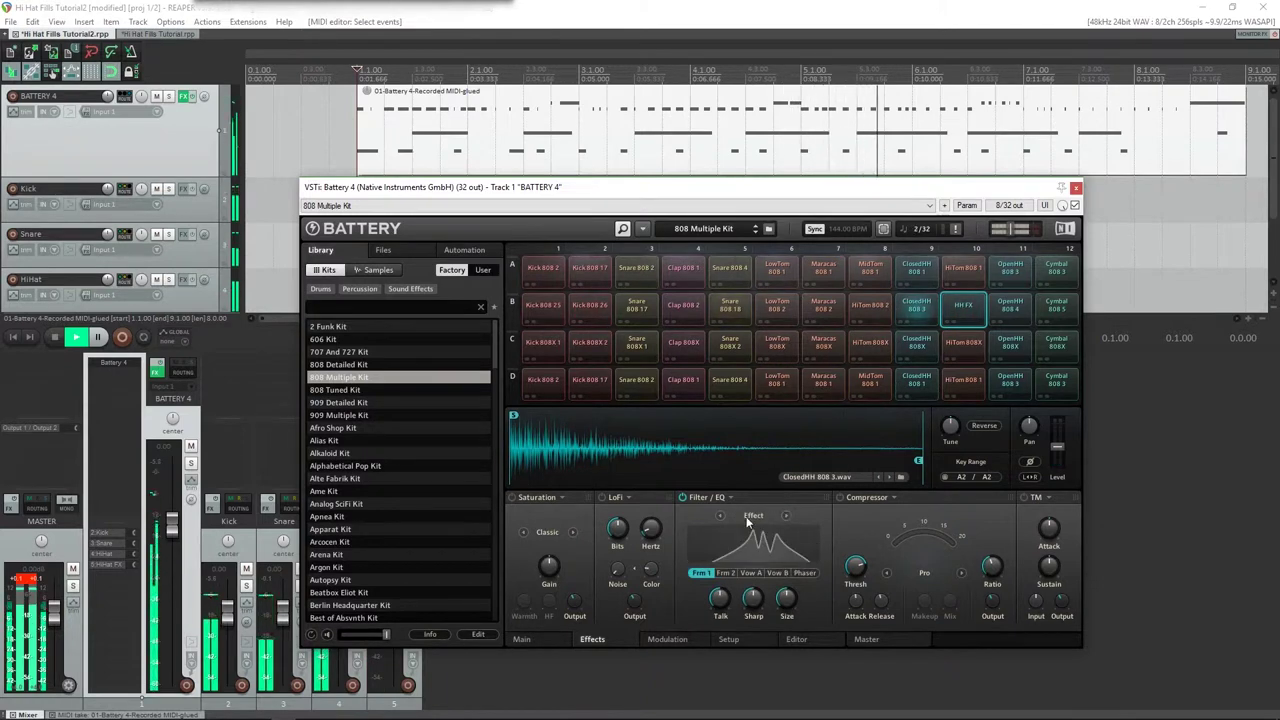
mouse_move(752, 598)
scroll(786, 598, "up", 5)
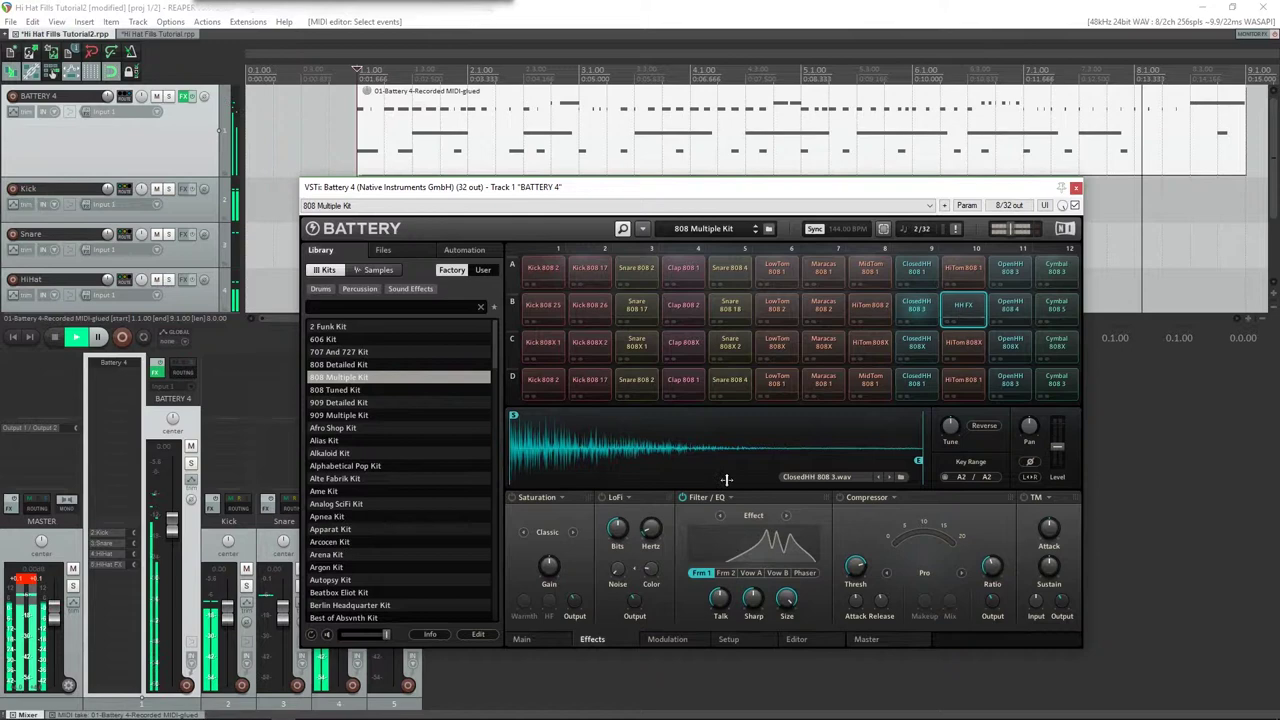
Loop a time selection around a hi-hat fill and play the beat.
key("space")
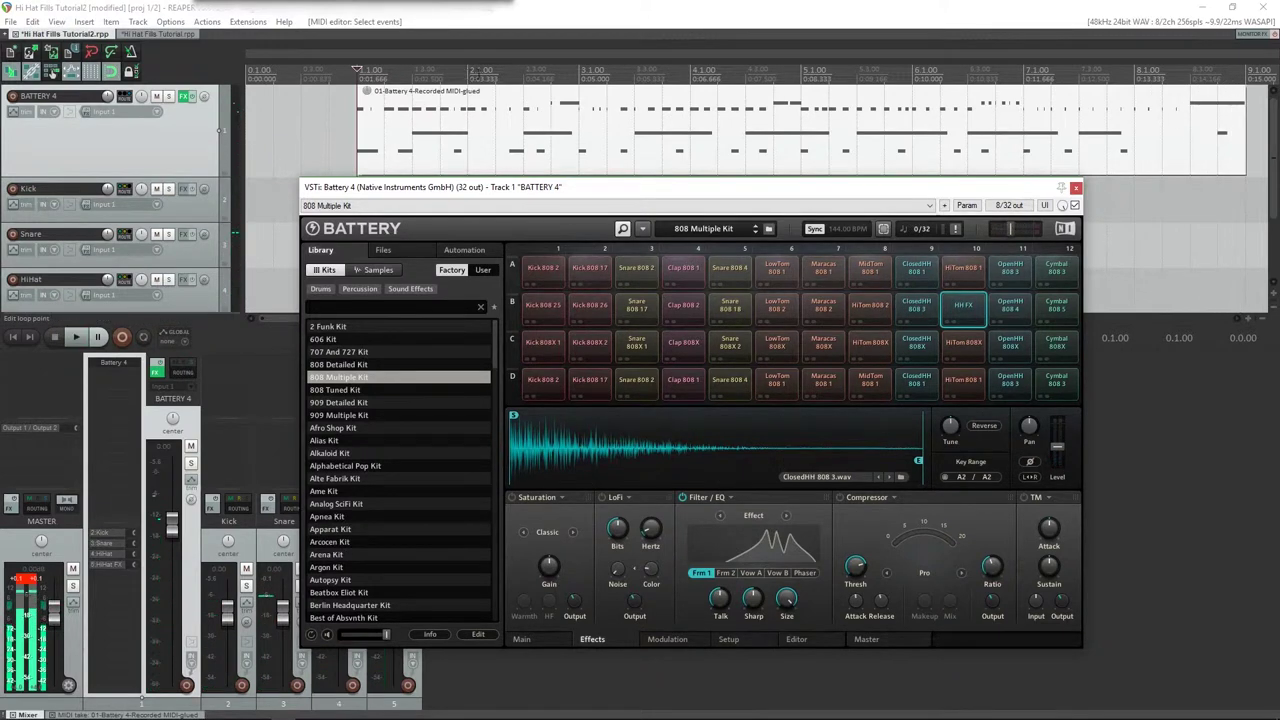
left_click_drag(578, 79, 552, 79)
key("r")
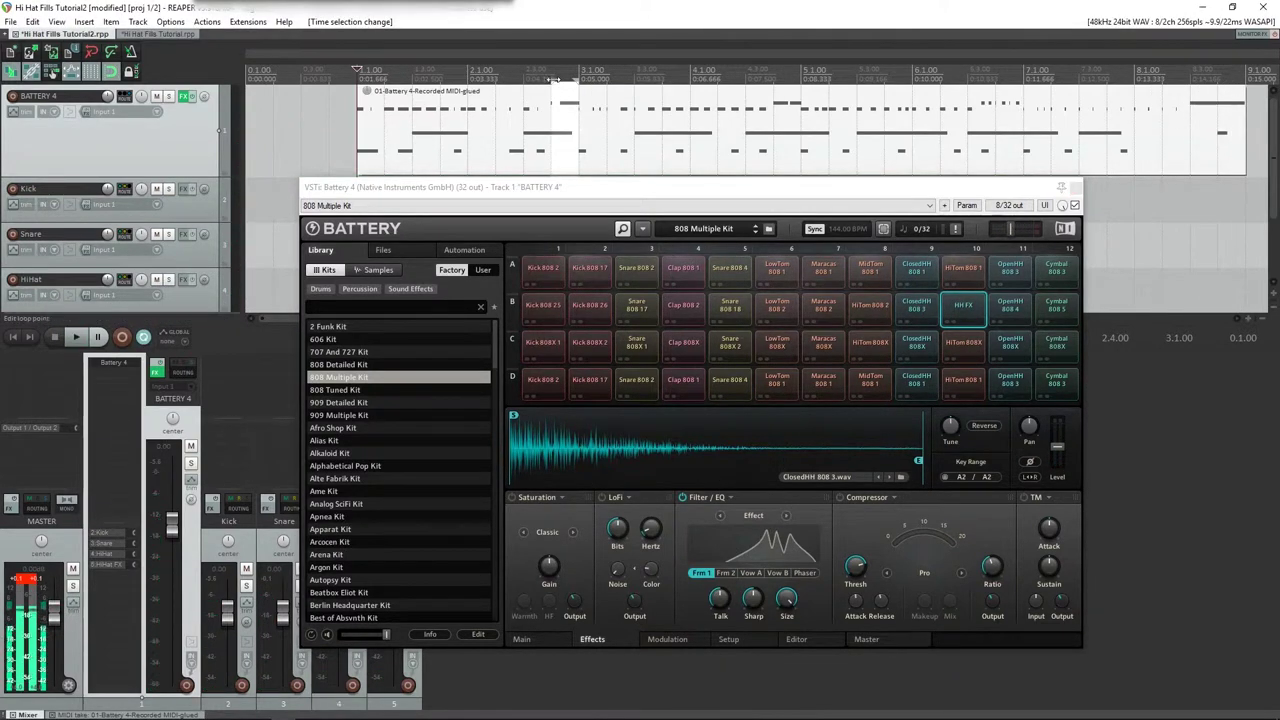
key("space")
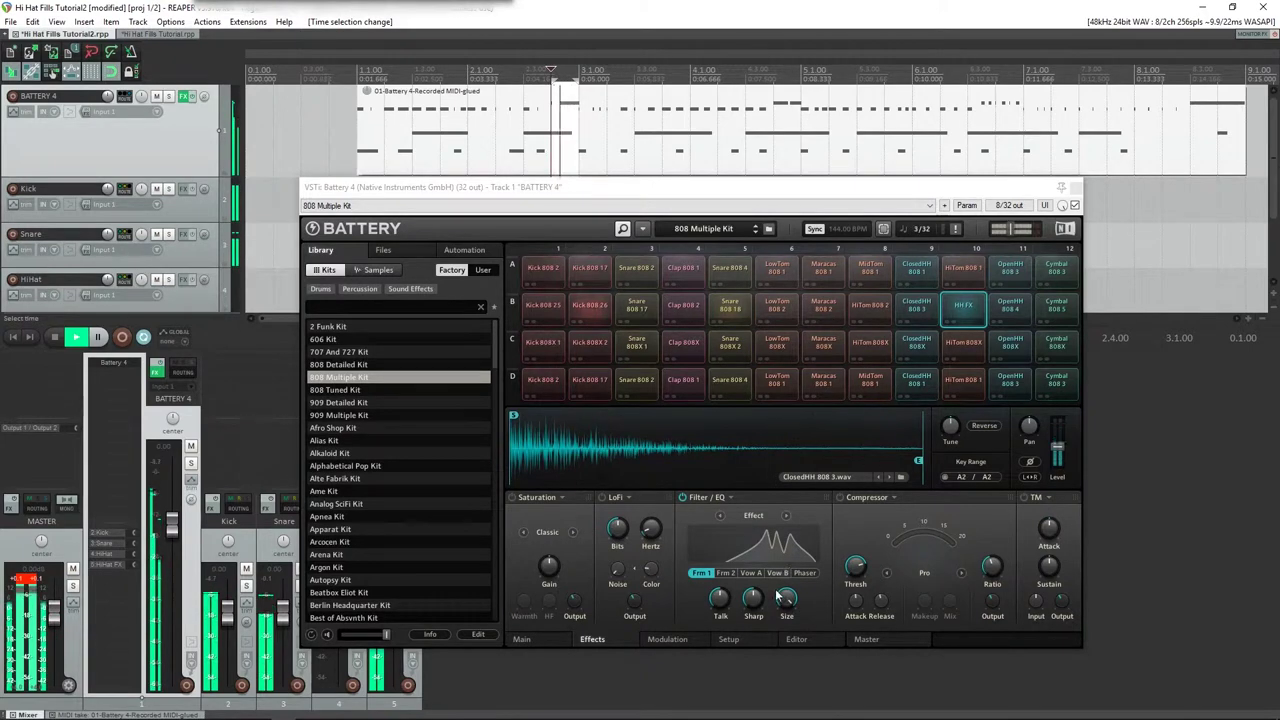
Adjust the filter Talk amount and lower Size, leaving Size at 56.0 %.
left_click_drag(786, 601, 786, 670)
left_click_drag(719, 598, 786, 607)
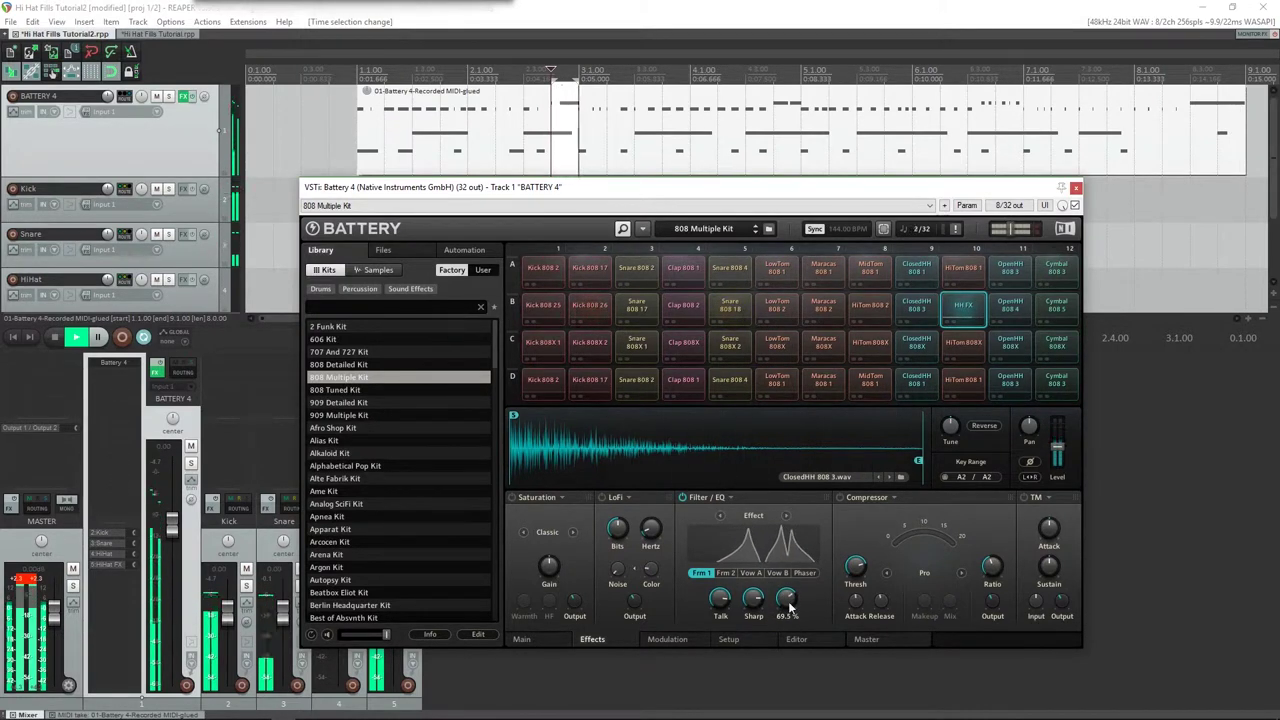
mouse_move(856, 597)
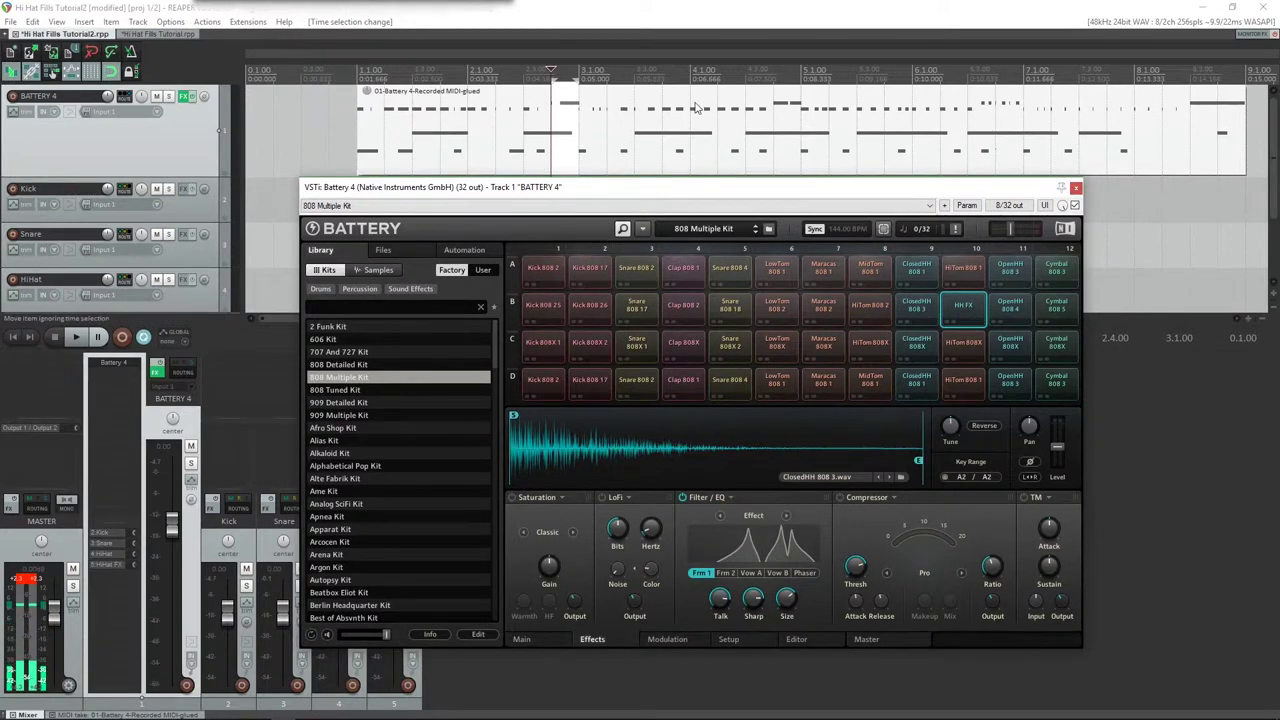
mouse_move(781, 607)
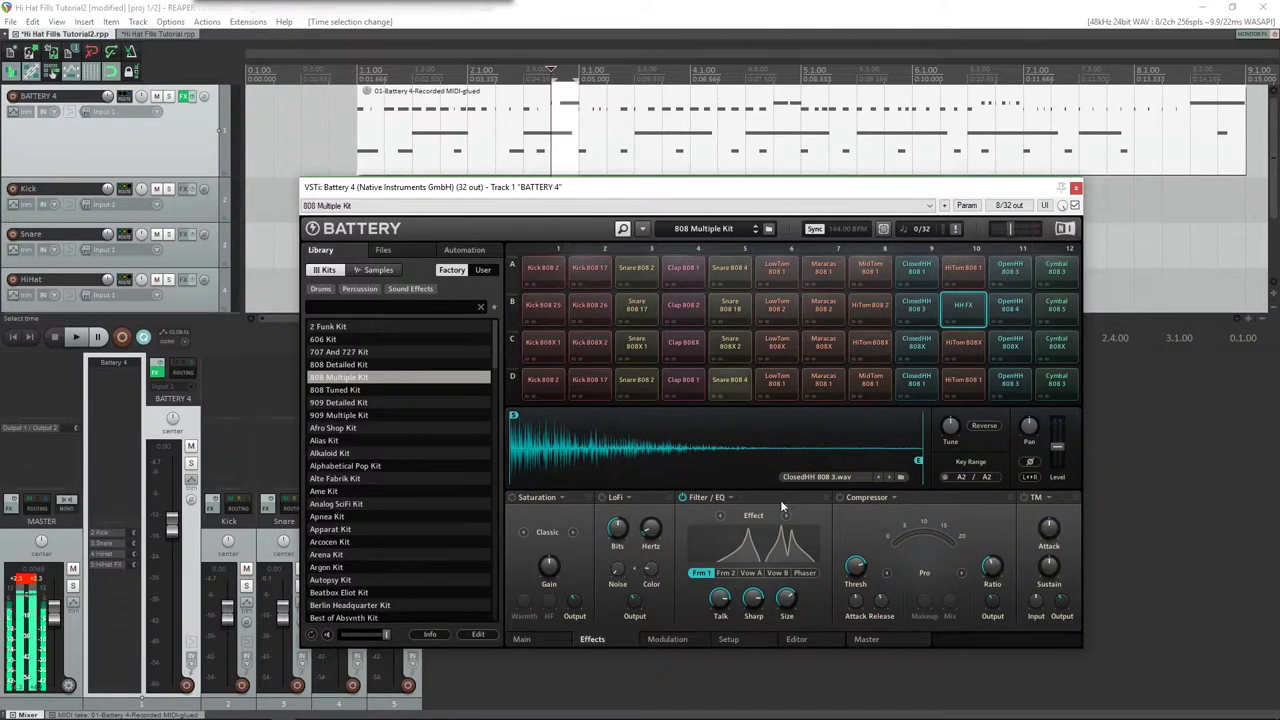
left_click_drag(790, 602, 790, 607)
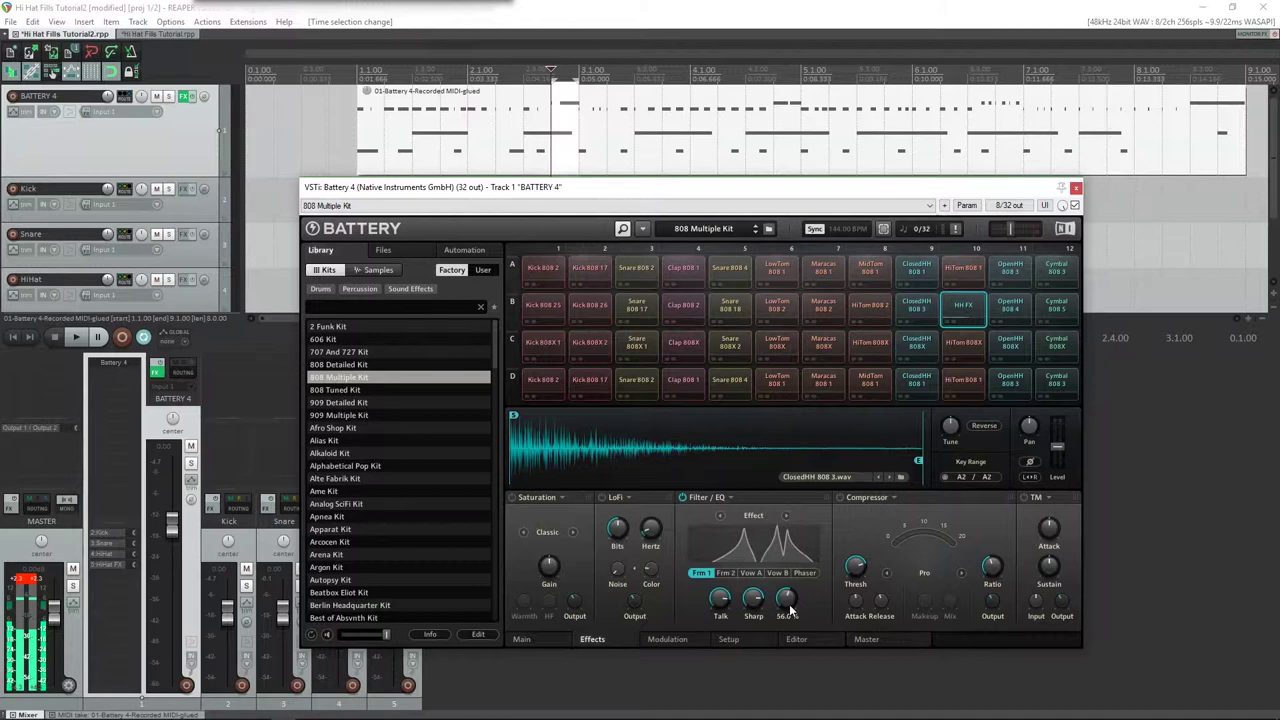
right_click(790, 604)
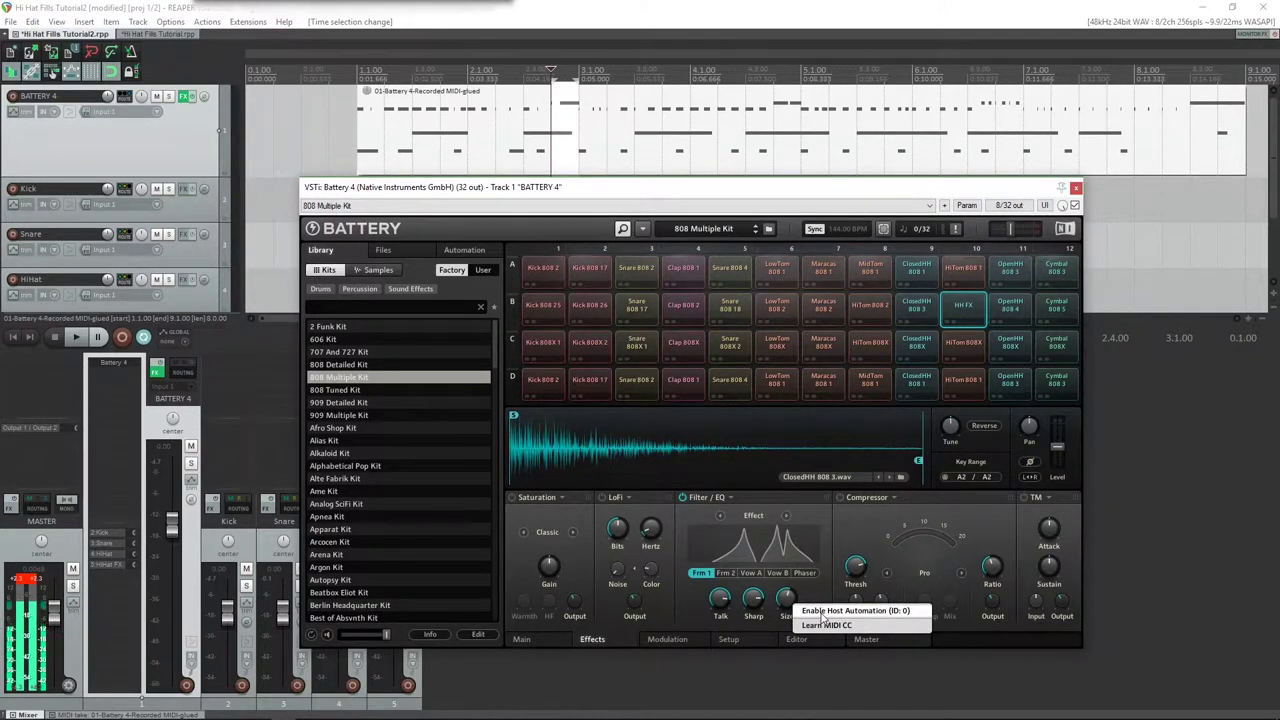
left_click(822, 612)
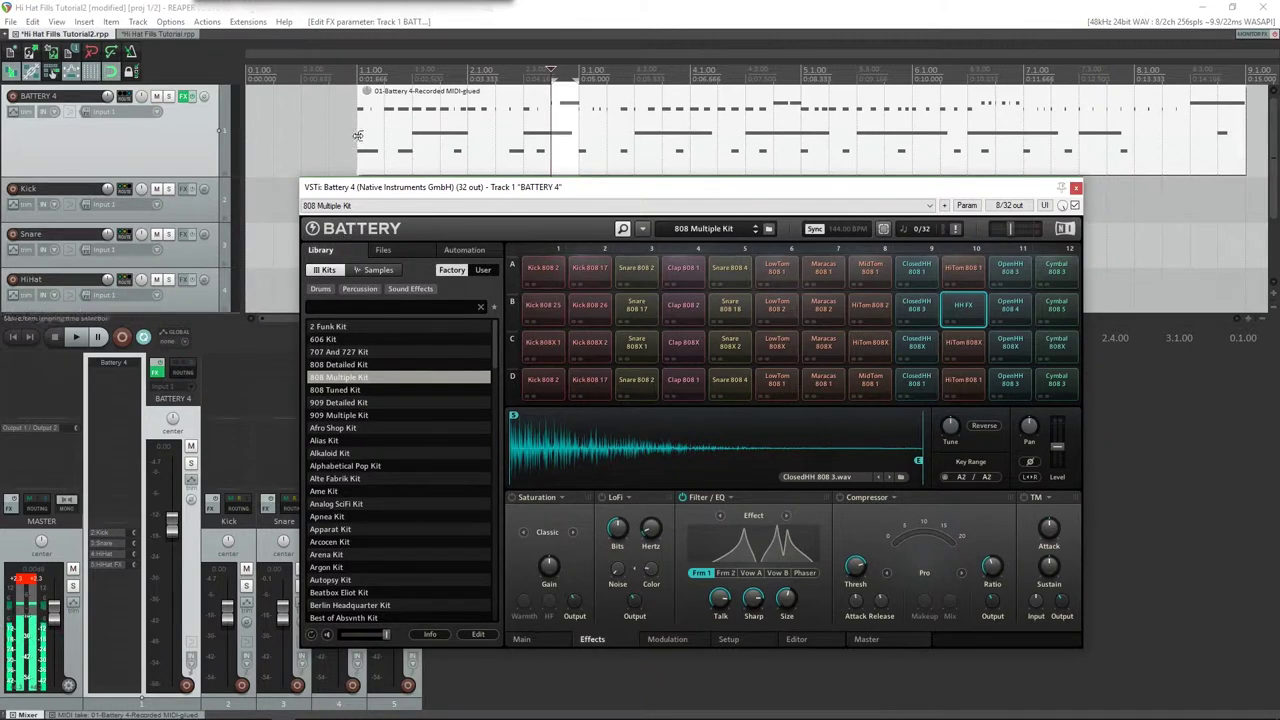
left_click(194, 138)
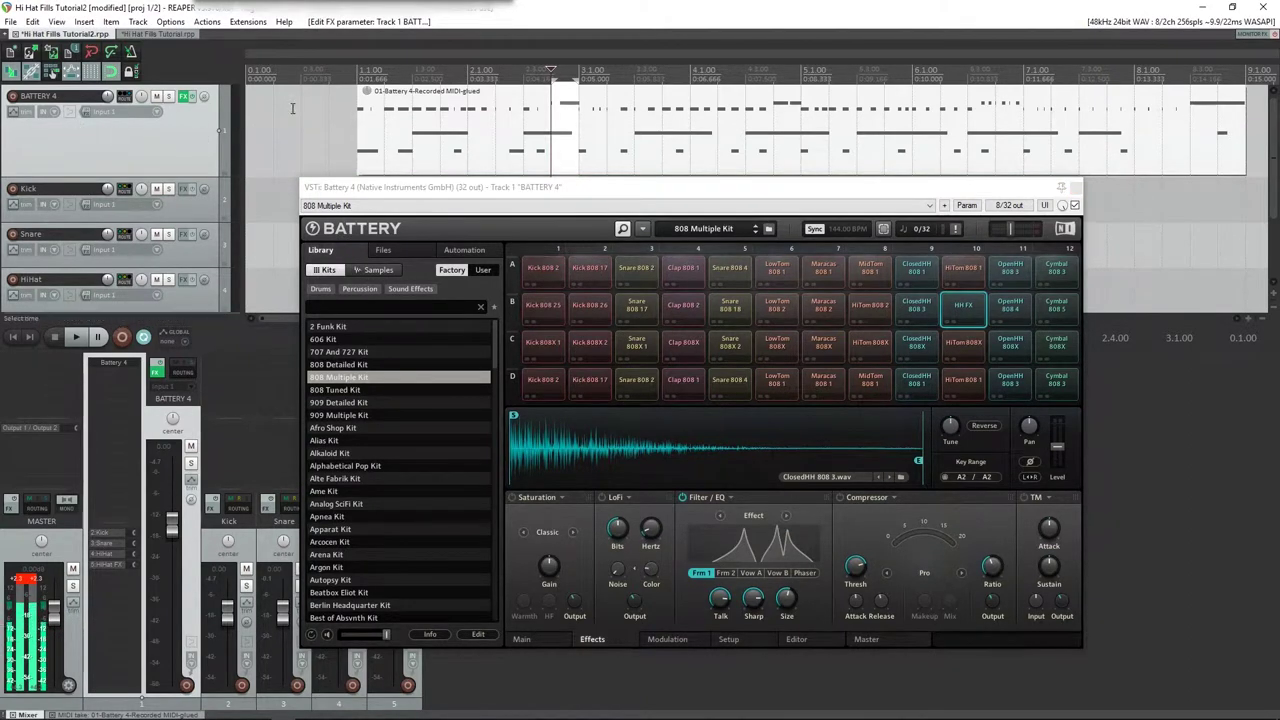
mouse_move(764, 604)
left_click(790, 601)
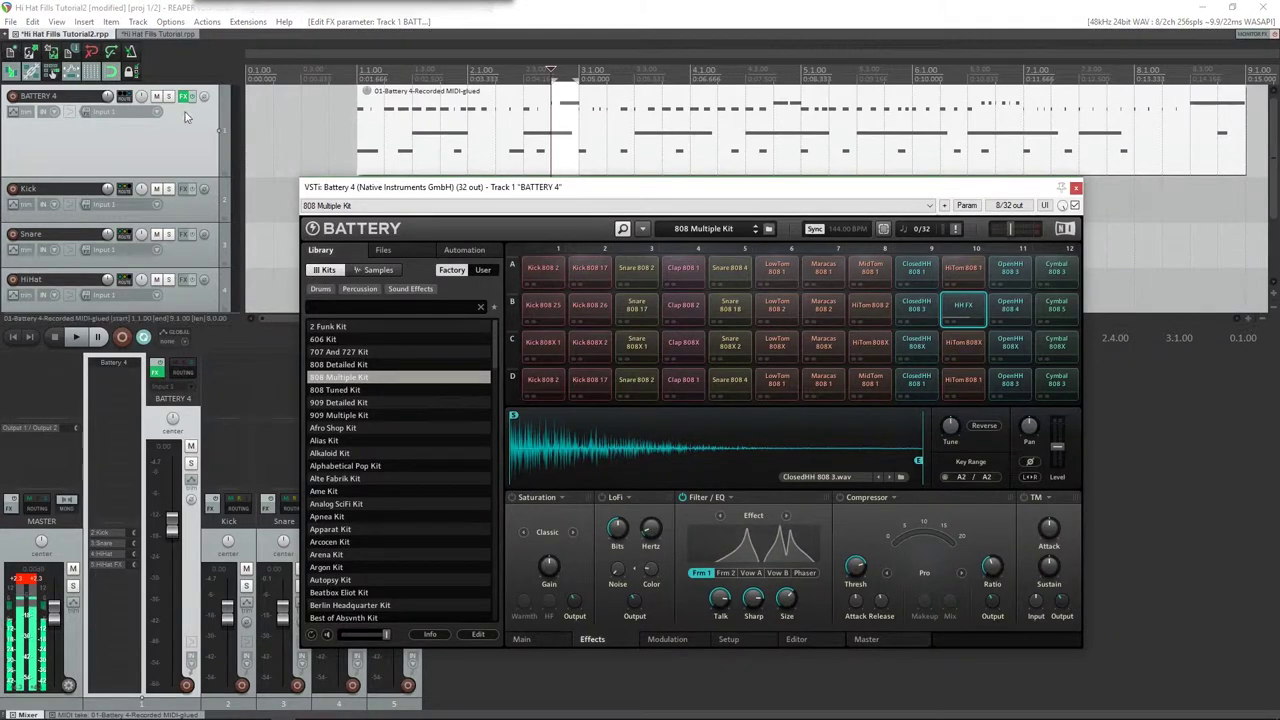
left_click(268, 14)
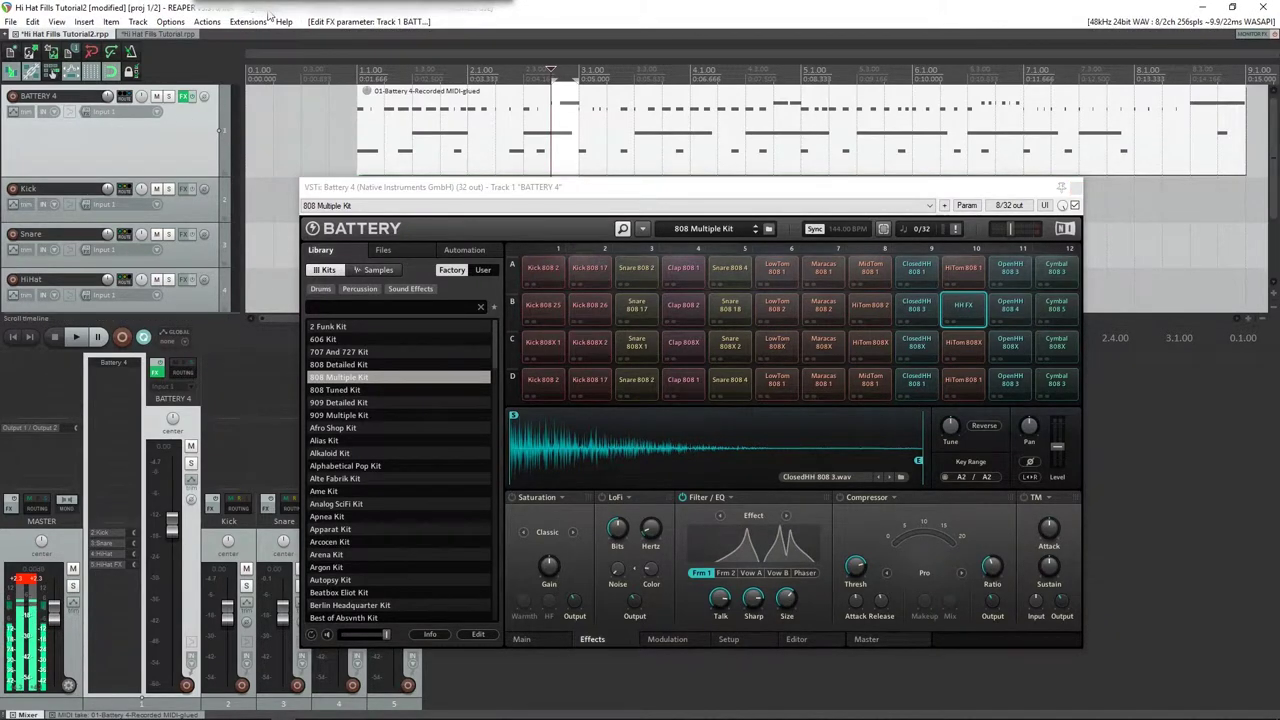
Run 'FX: Activate/bypass track envelope for last touched FX parameter' to create the Size envelope.
key("question")
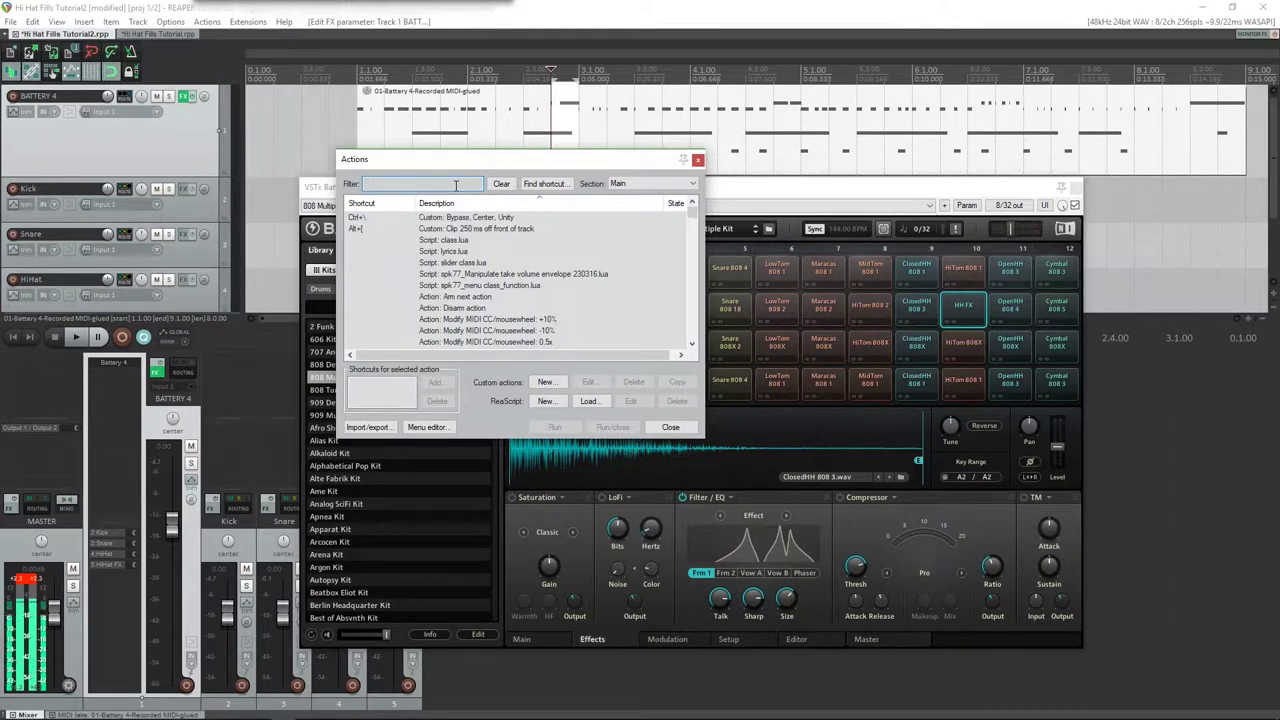
type("last touche")
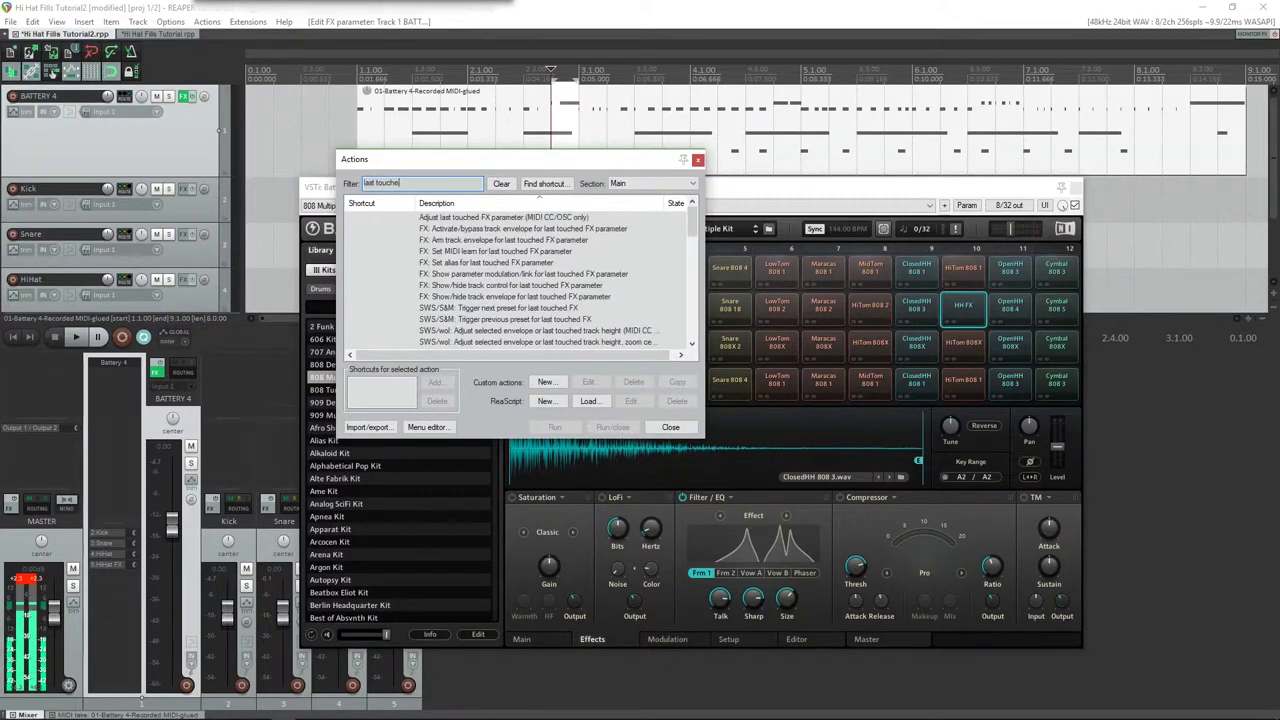
type("d FX")
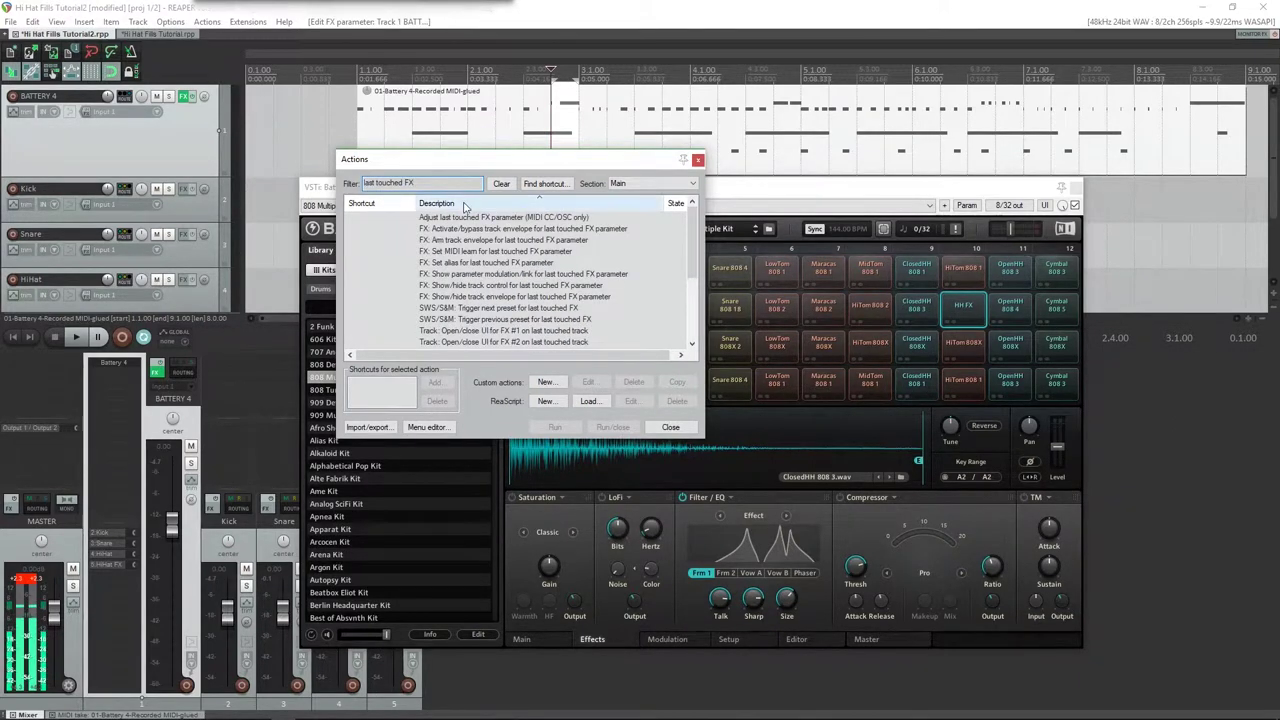
left_click(484, 230)
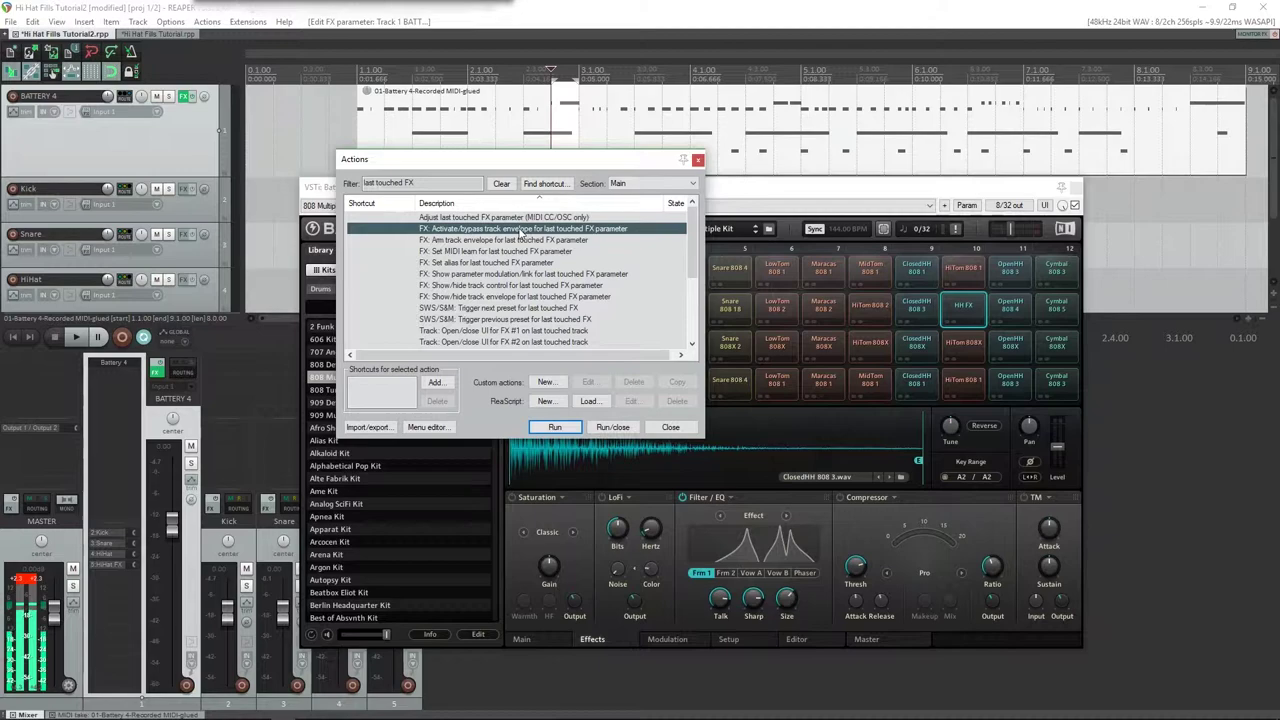
double_click(519, 229)
left_click_drag(1030, 186, 1145, 192)
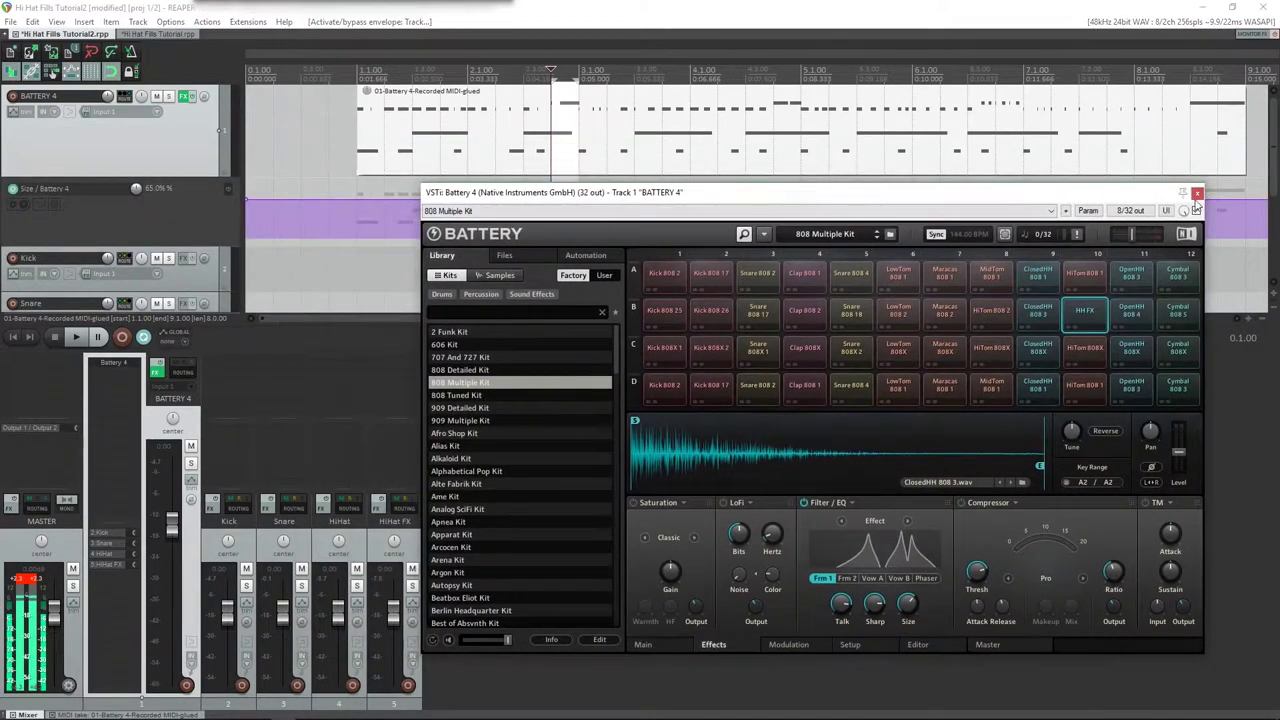
Close Battery, enlarge the Size lane, and insert an automation item spanning 2.4.00–3.1.00.
left_click(1197, 193)
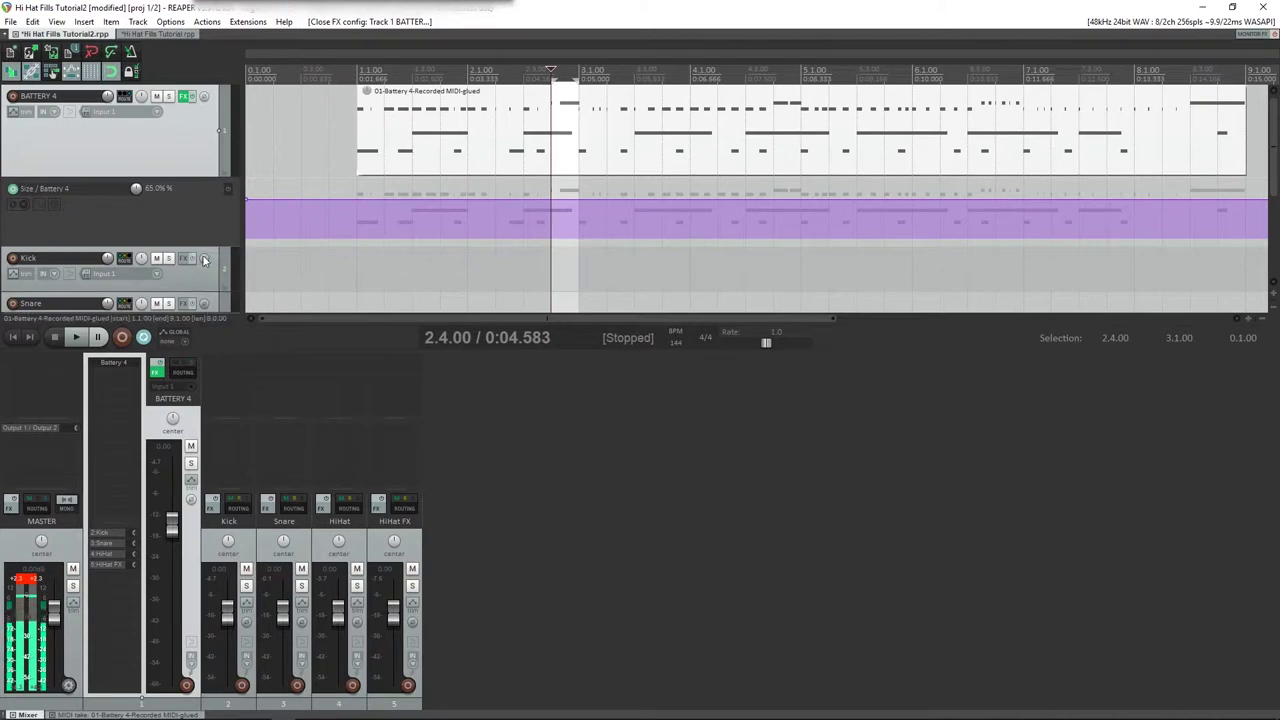
left_click_drag(217, 246, 217, 274)
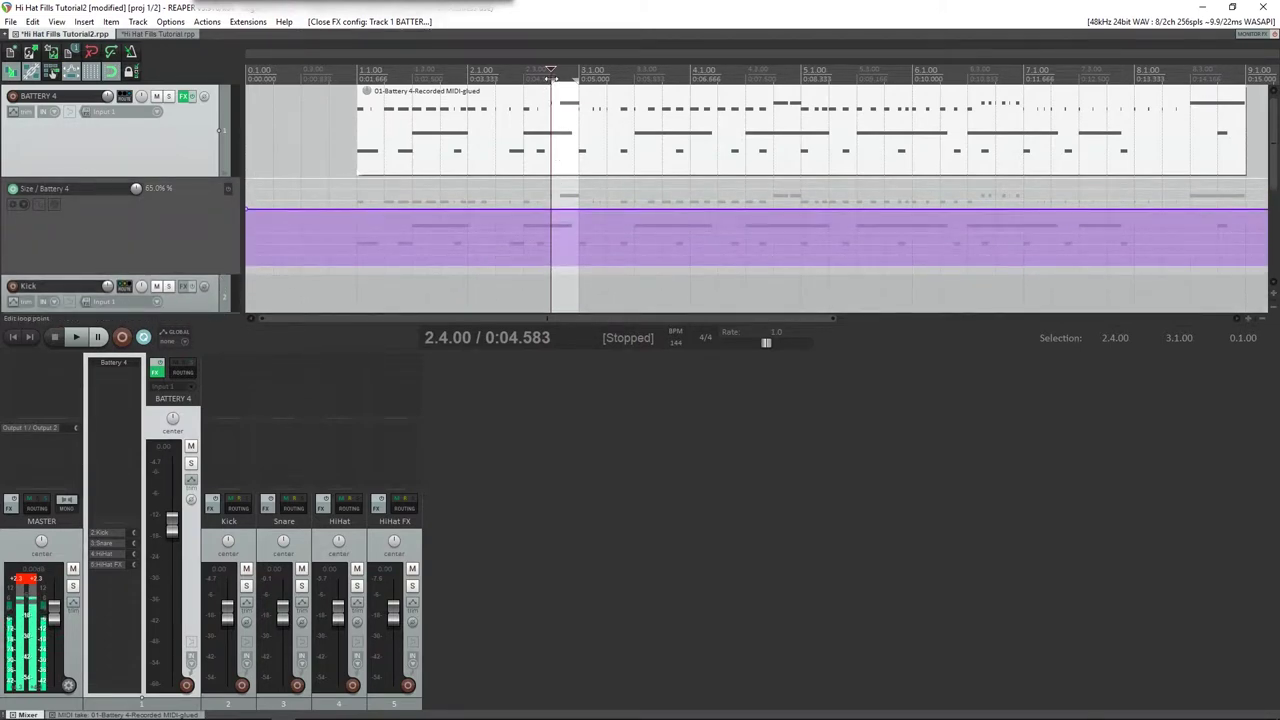
left_click(524, 78)
mouse_move(555, 78)
left_mouse_down()
mouse_move(498, 78)
mouse_move(573, 75)
left_mouse_up()
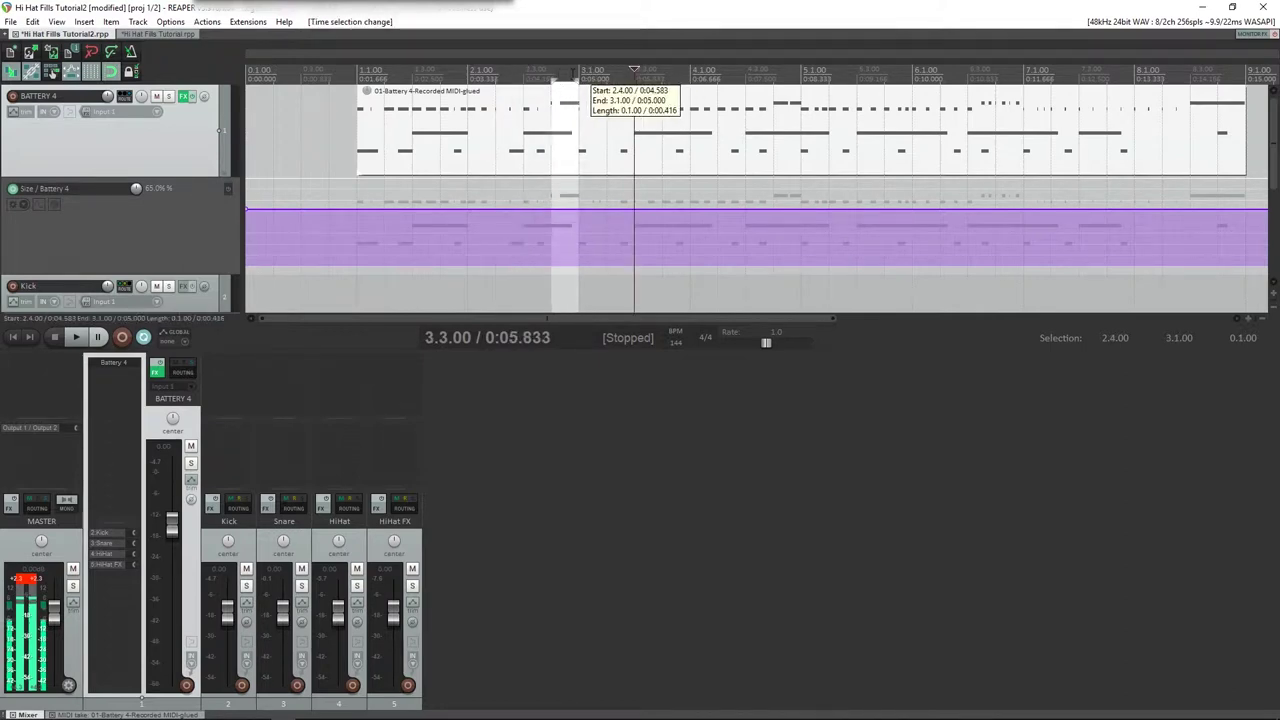
right_click(564, 270)
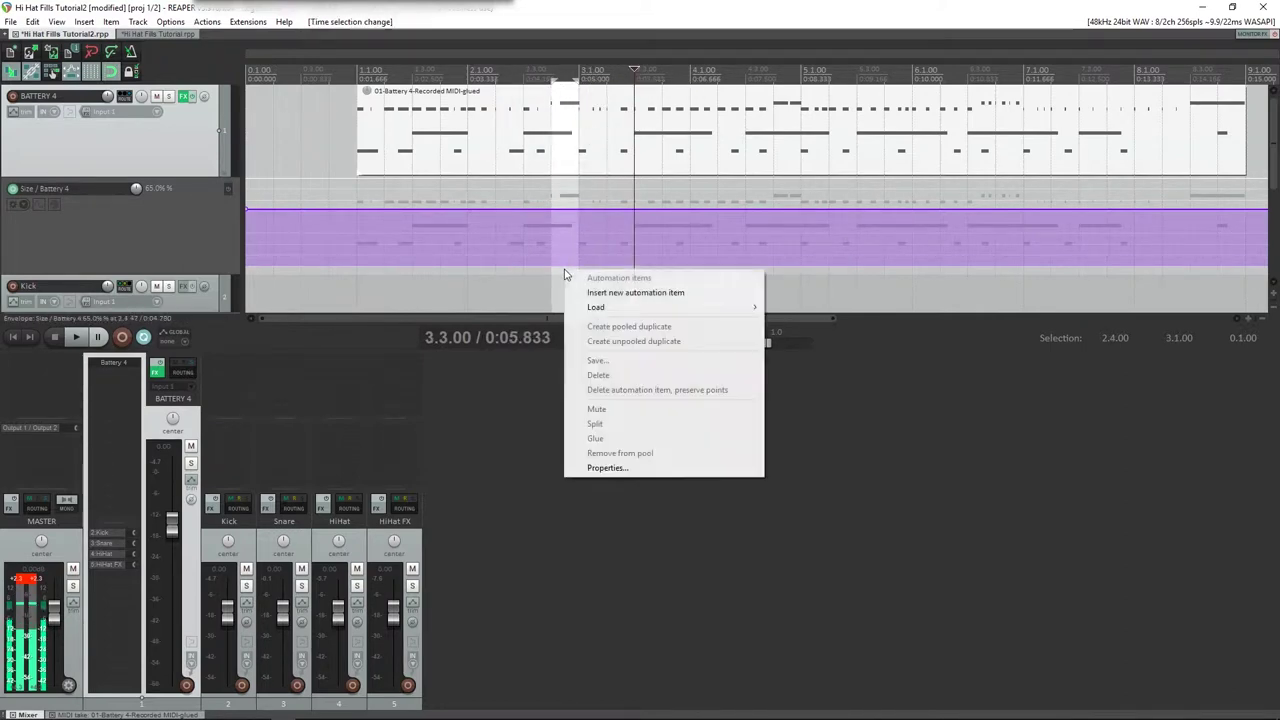
left_click(623, 293)
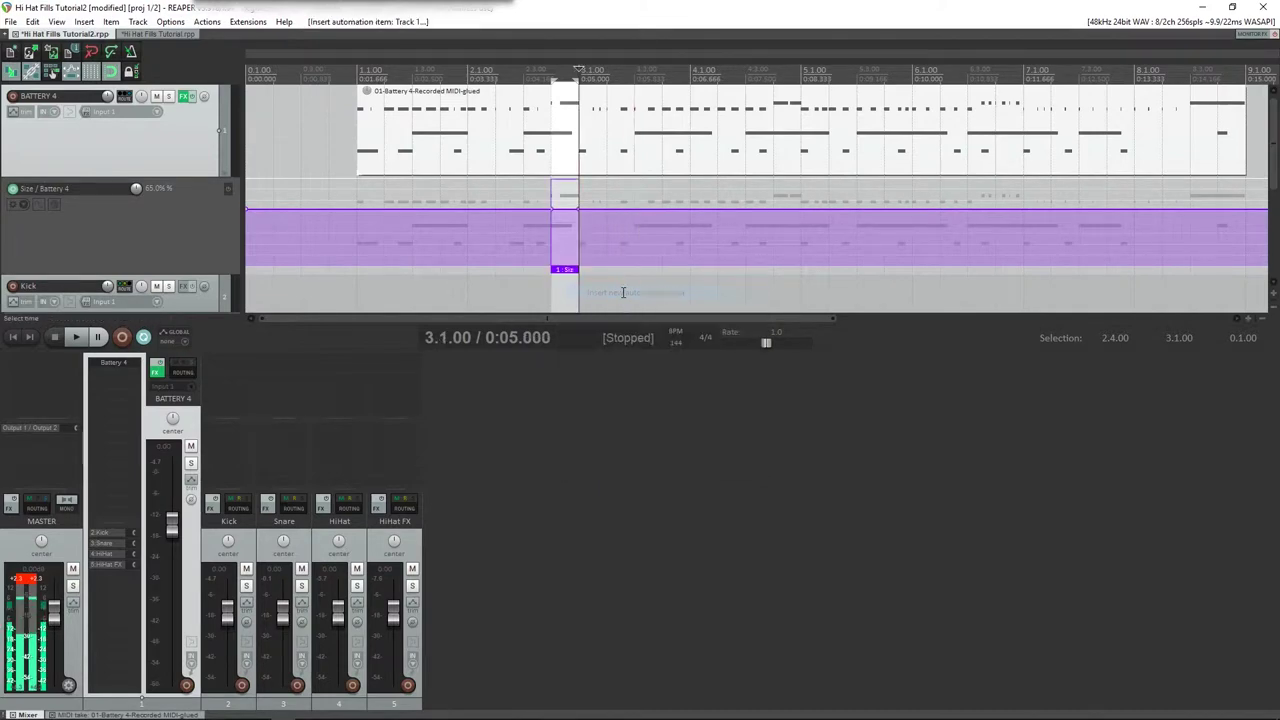
Shape the item into a ramp from the lane top at 2.4.00 down low at 3.1.00, auditioning it.
left_click(566, 270)
left_click_drag(552, 207, 578, 216)
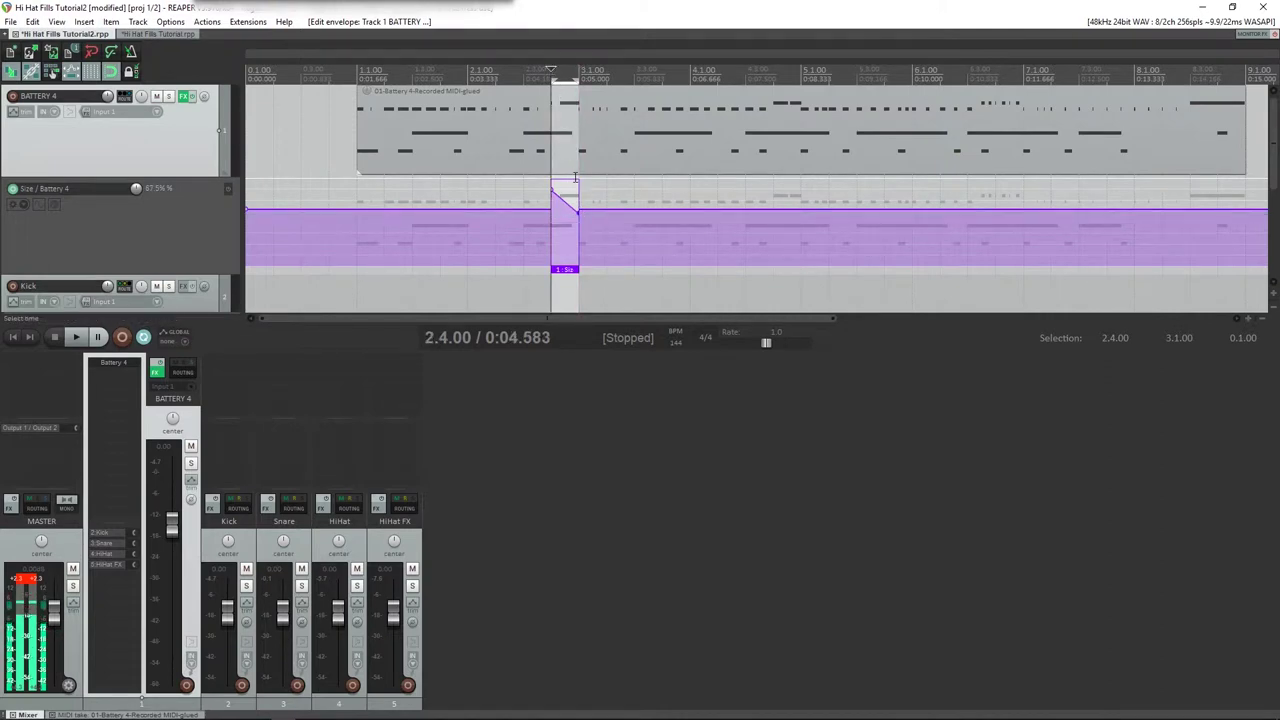
key("space")
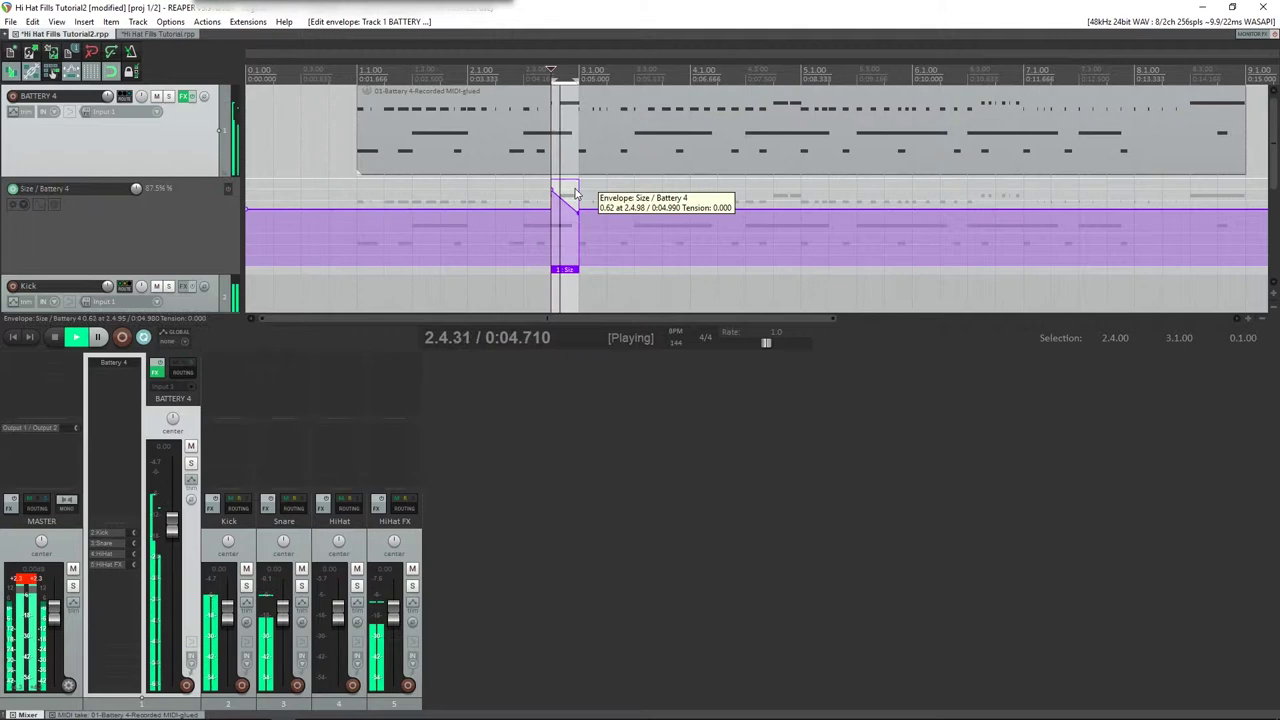
left_click_drag(551, 195, 553, 181)
mouse_move(585, 222)
left_mouse_down()
mouse_move(578, 250)
mouse_move(579, 172)
mouse_move(582, 242)
left_mouse_up()
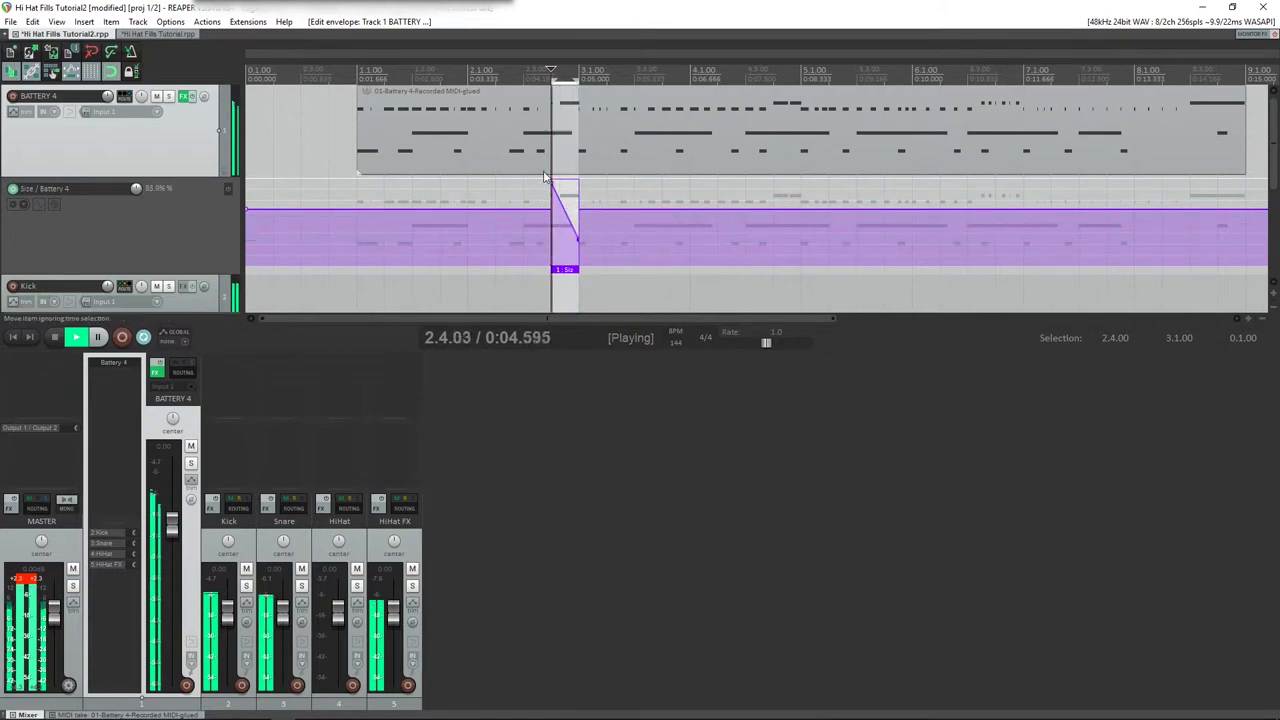
key("space")
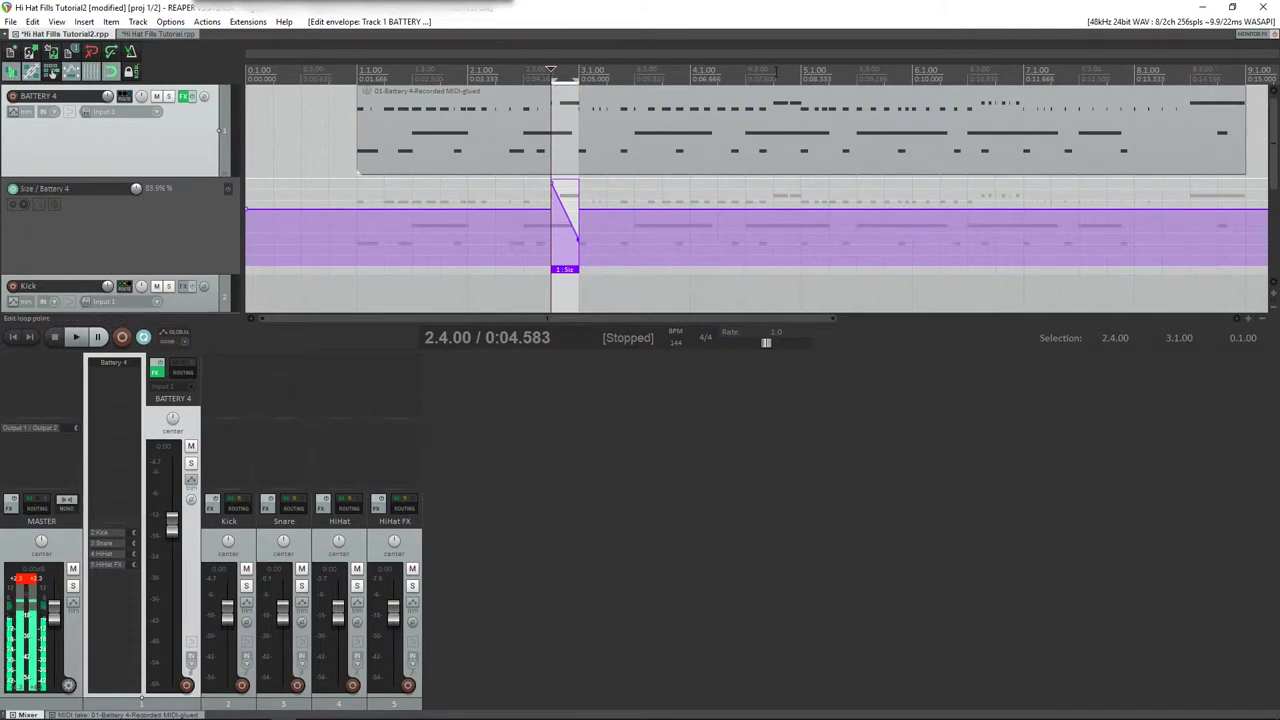
left_click(775, 70)
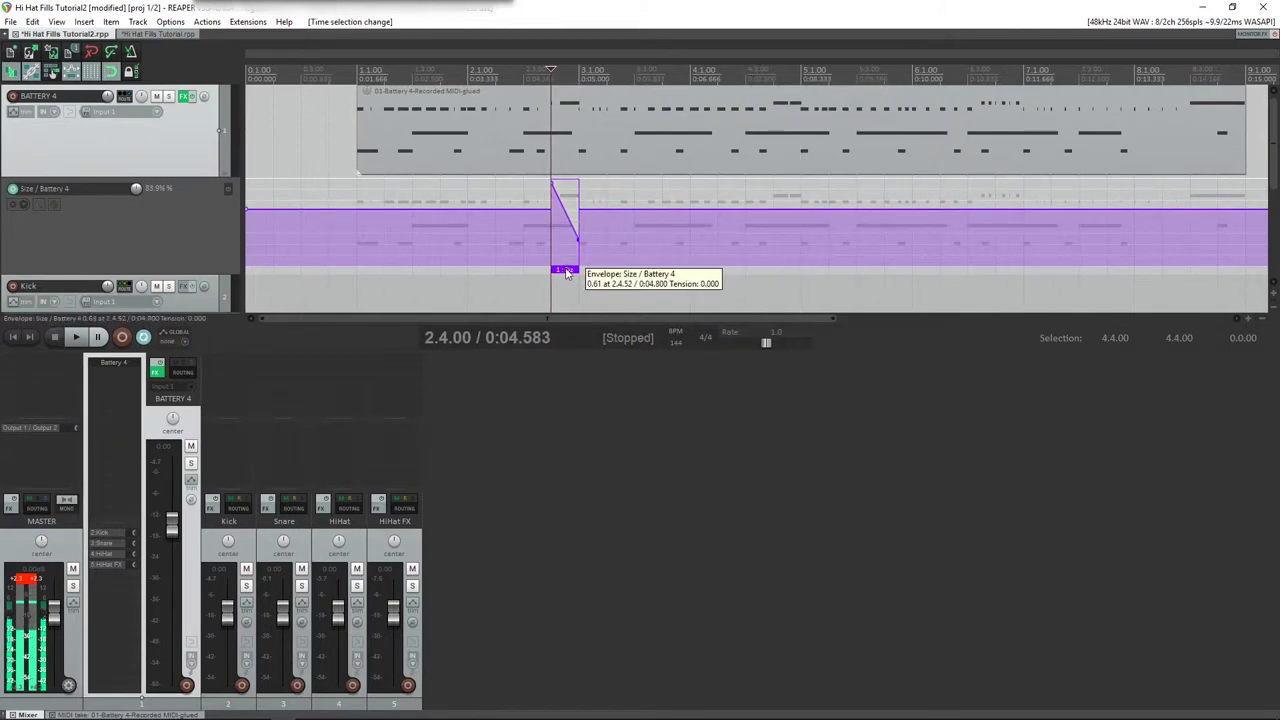
Copy the dive automation item to the fill at 4.4 and audition both dives.
left_click_drag(566, 273, 567, 276)
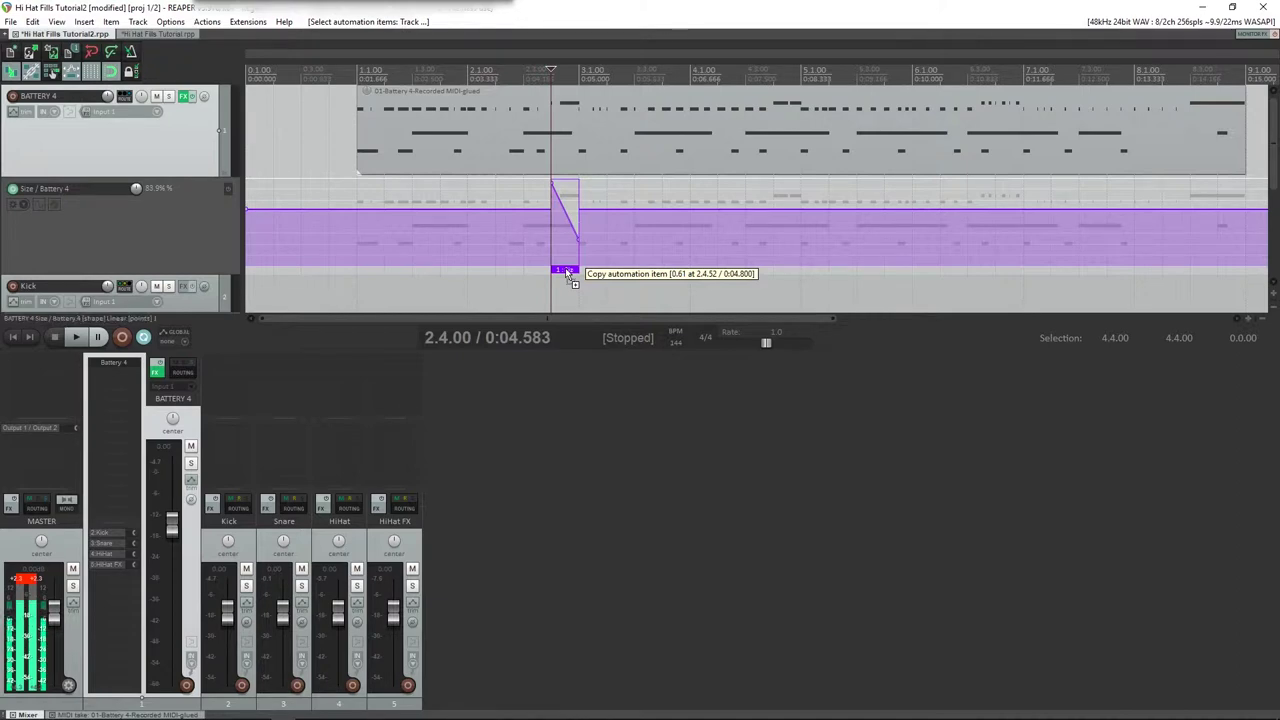
left_click_drag(567, 273, 786, 266)
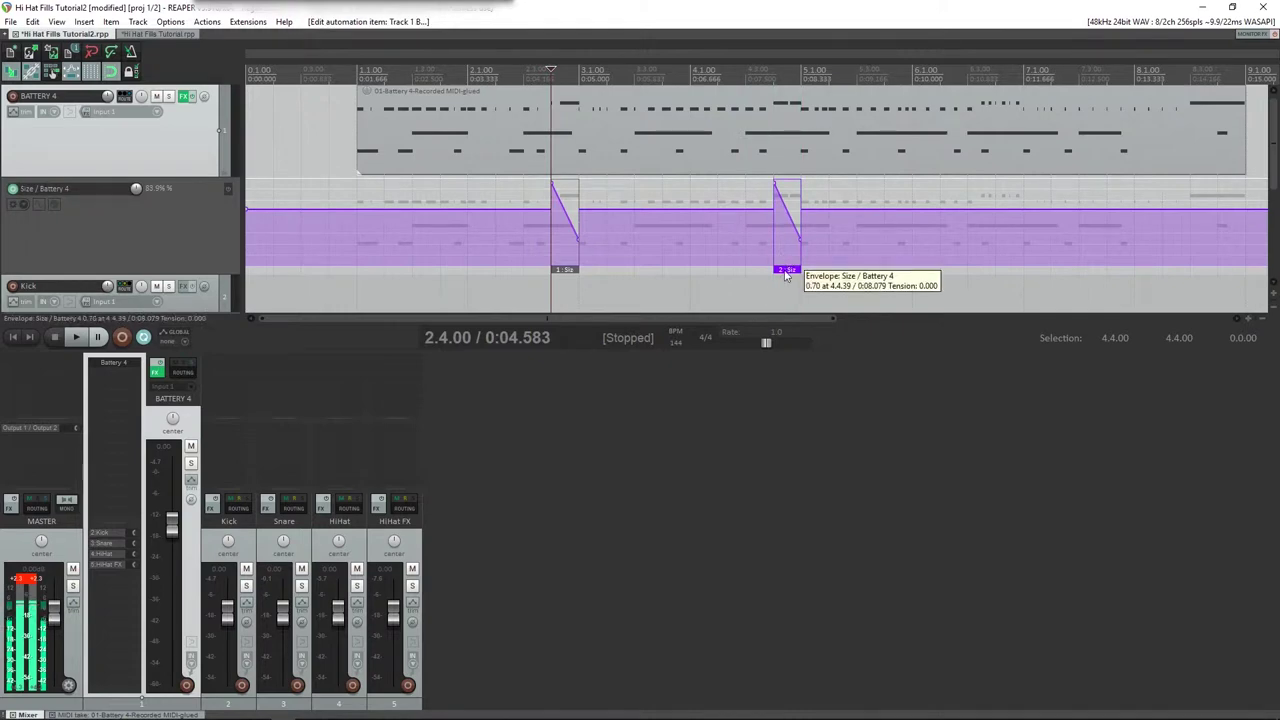
key("space")
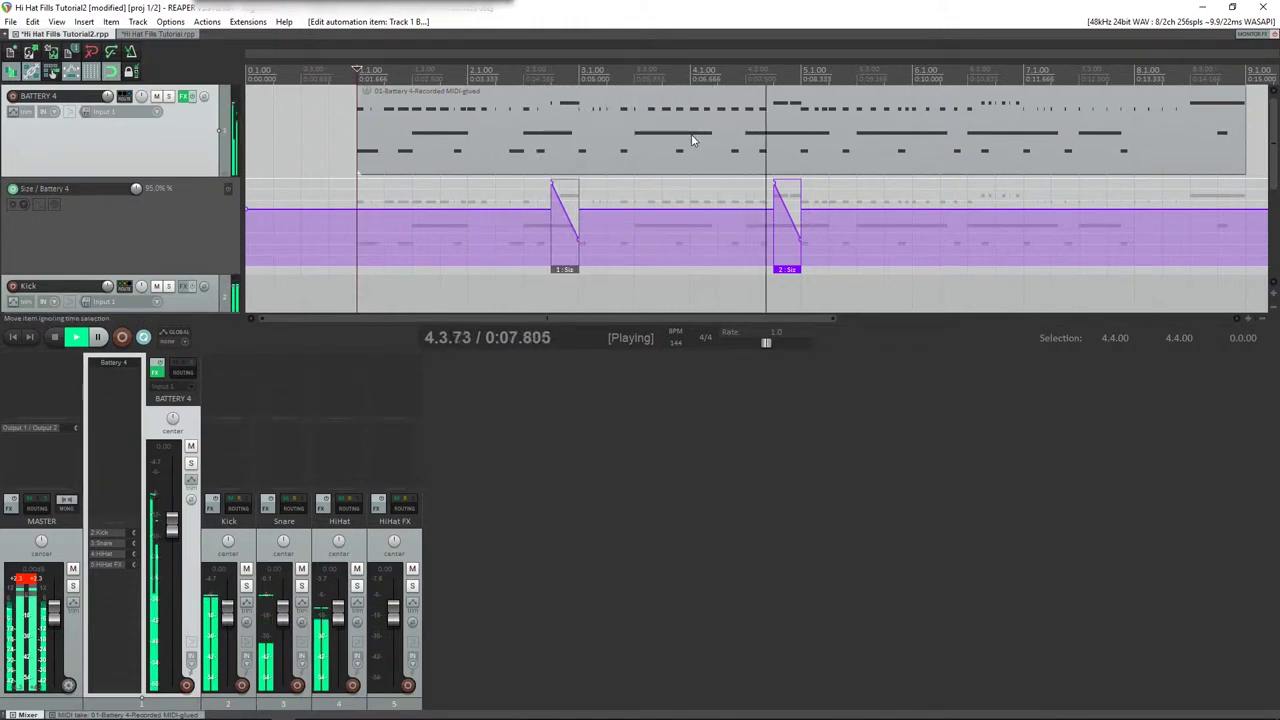
key("space")
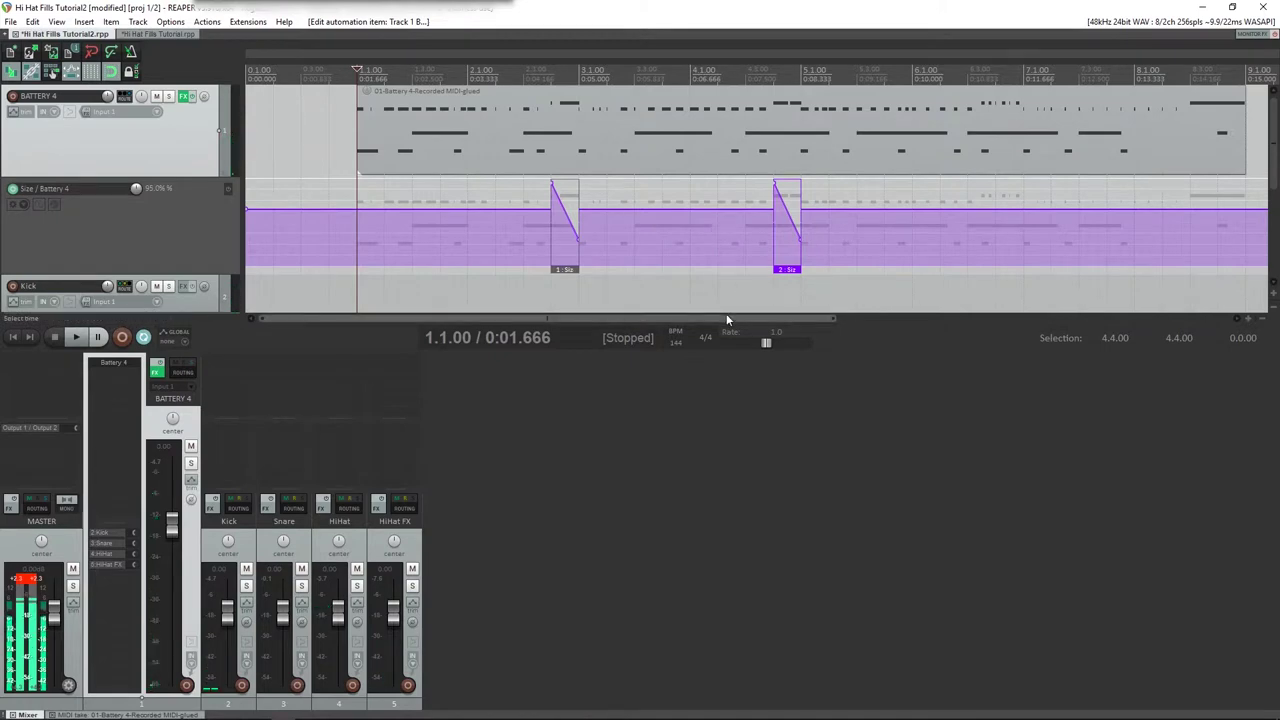
Copy the second automation item onto the third fill near 6.4 and audition it.
left_click_drag(726, 313, 833, 307)
left_click_drag(594, 260, 809, 261)
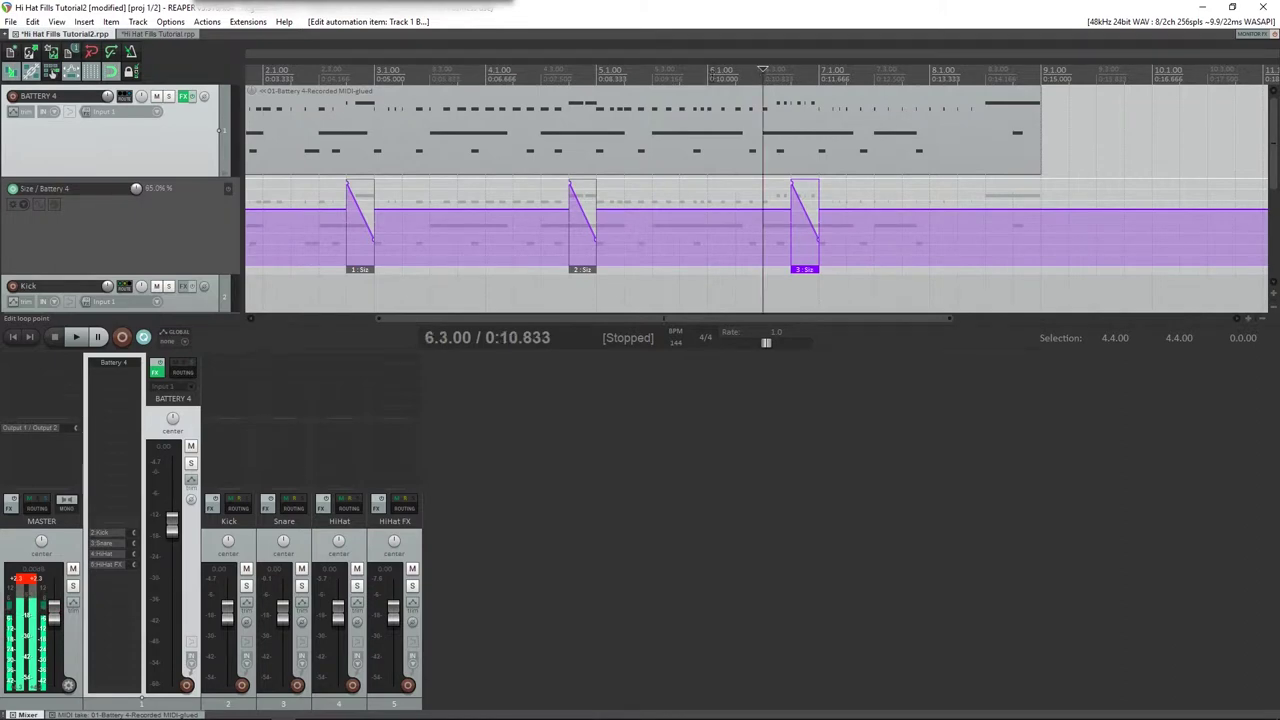
key("space")
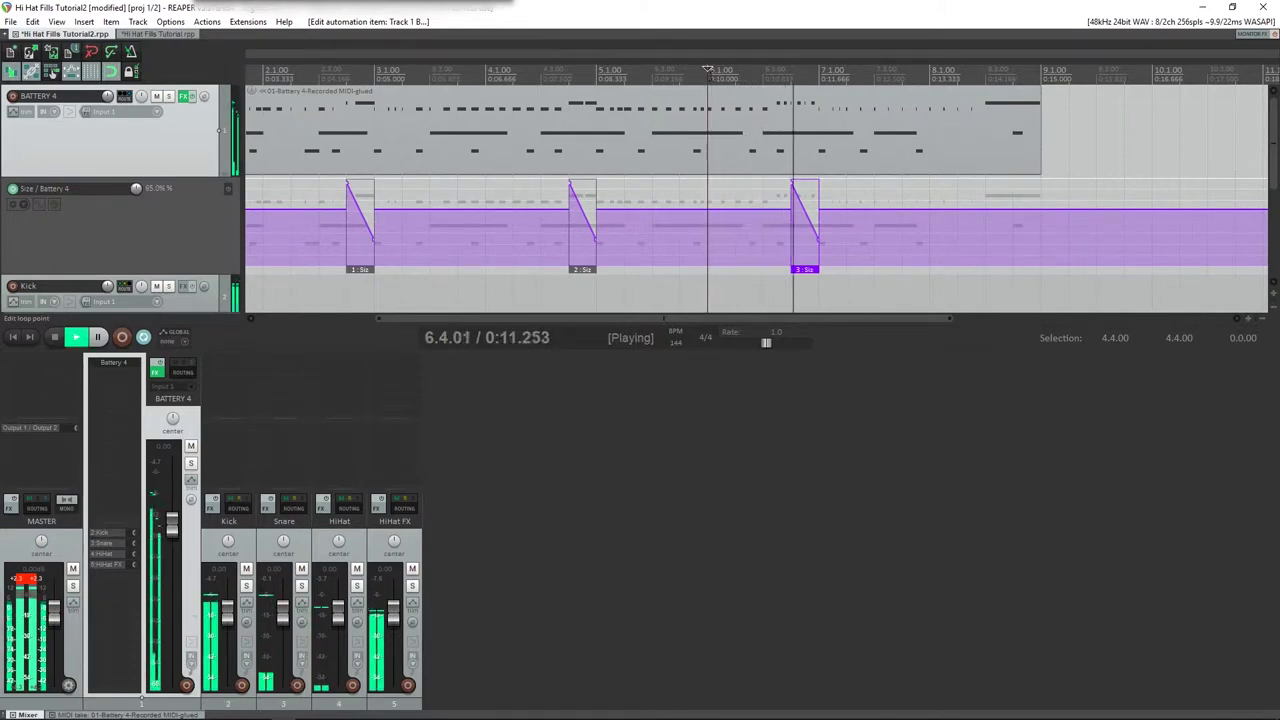
key("space")
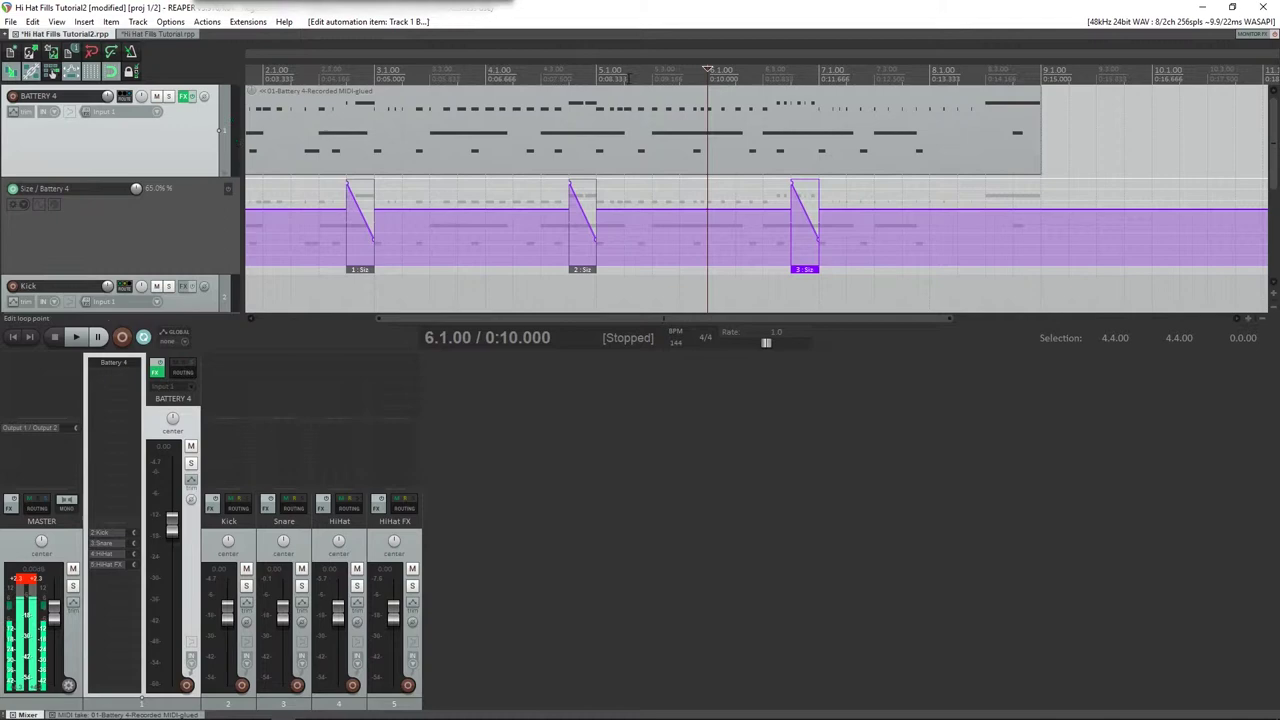
key("space")
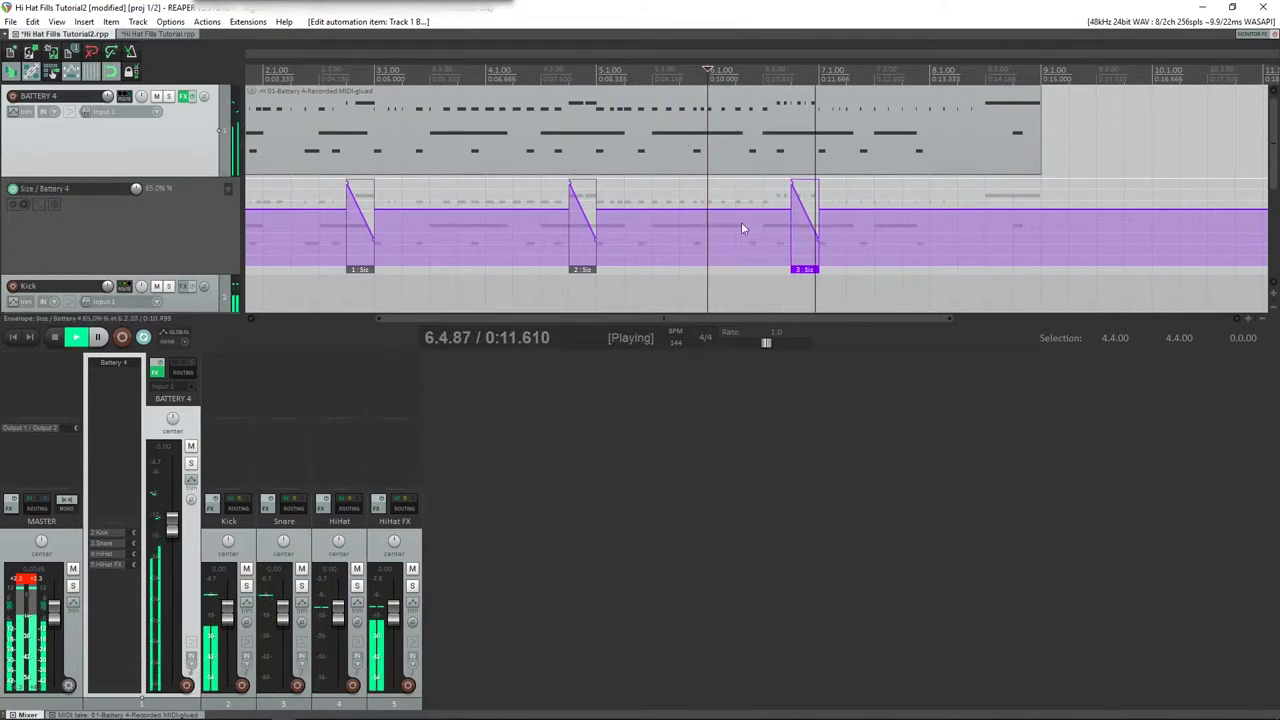
key("space")
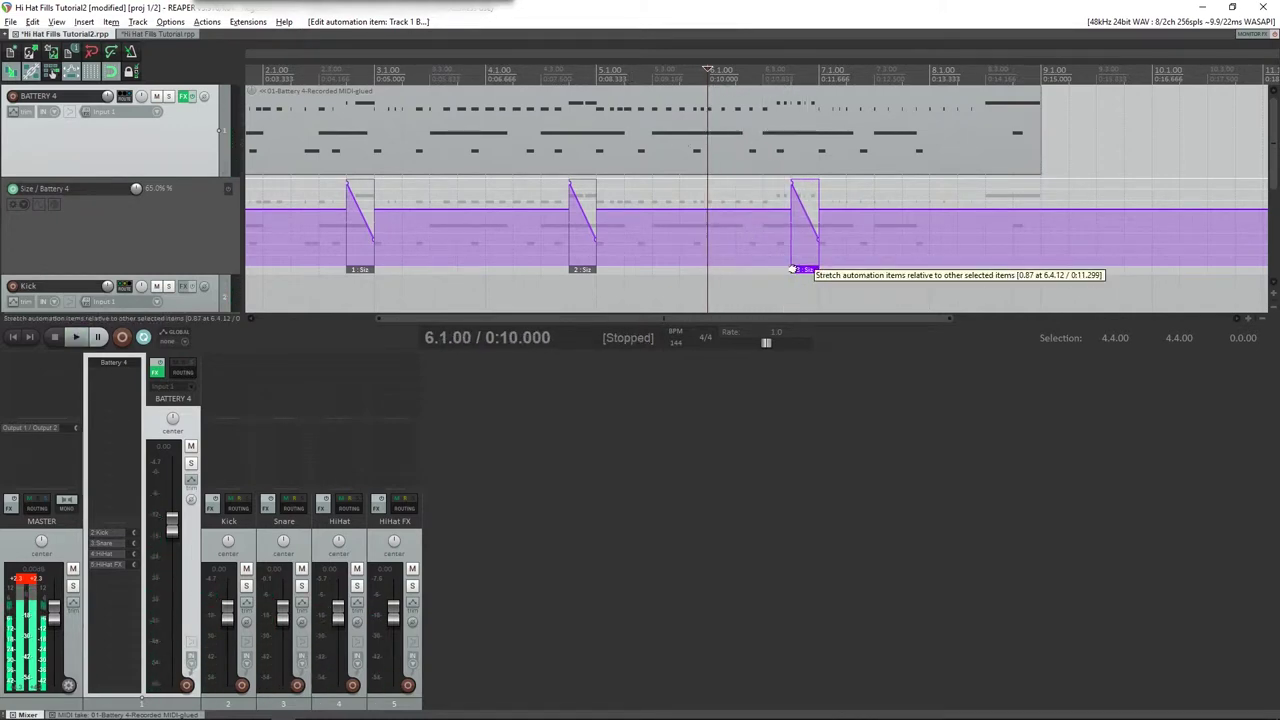
Stretch the third automation item to span its hi-hat fill and audition it.
key("alt")
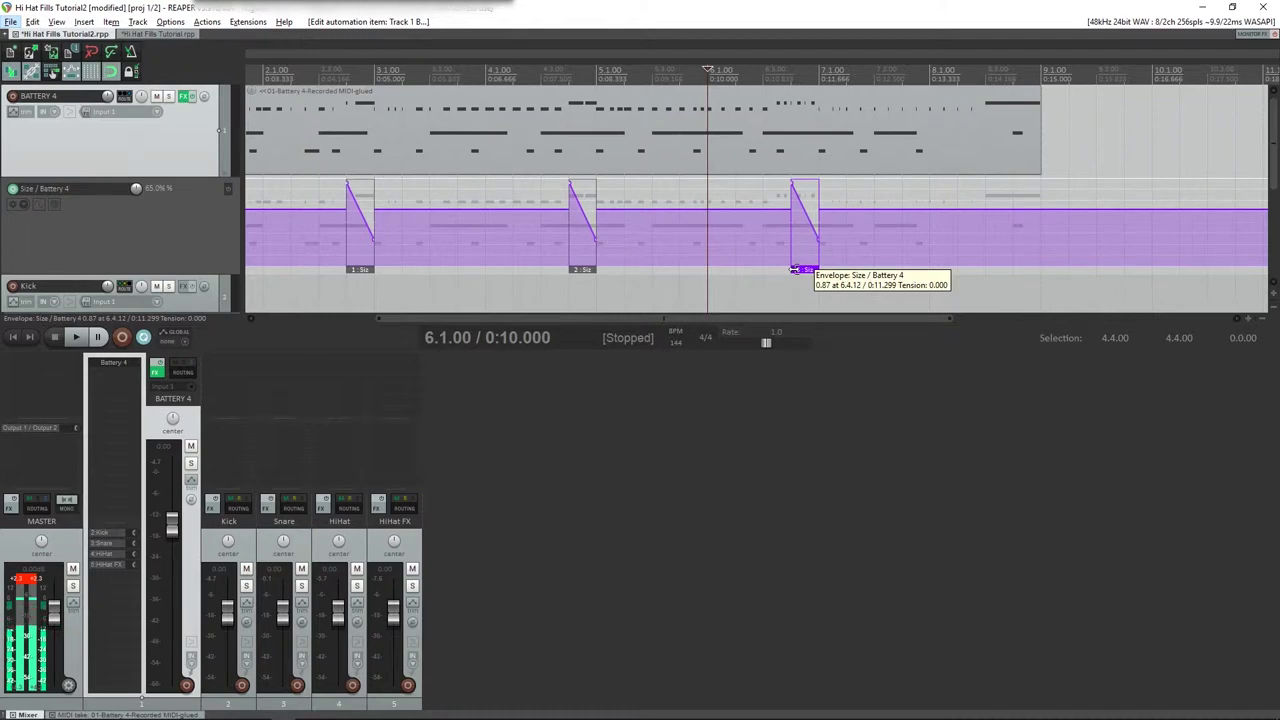
key("alt")
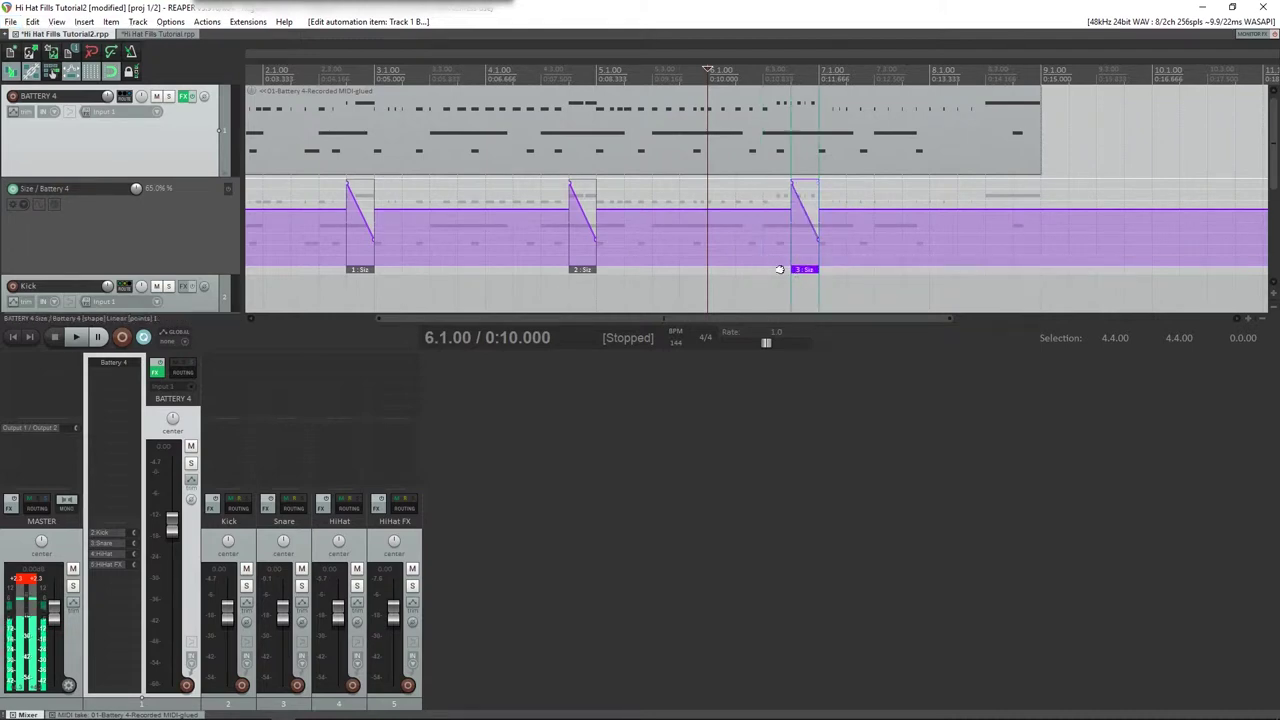
left_click_drag(774, 273, 780, 271)
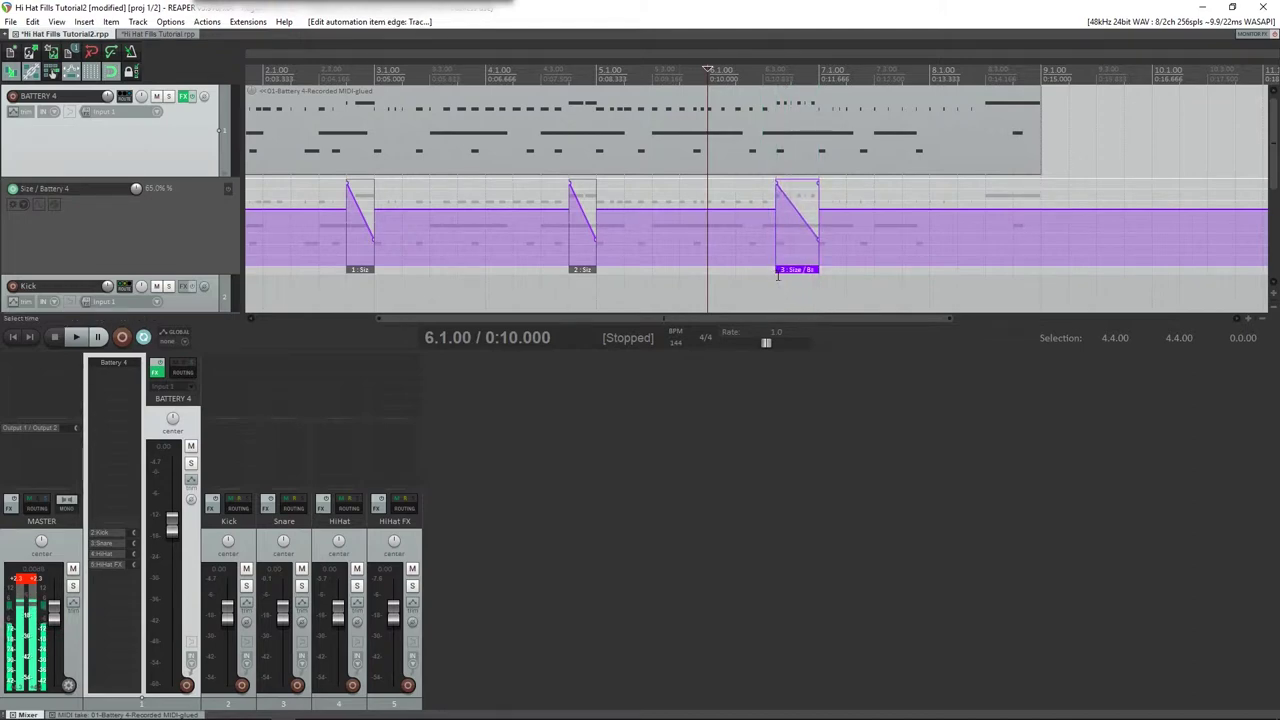
key("space")
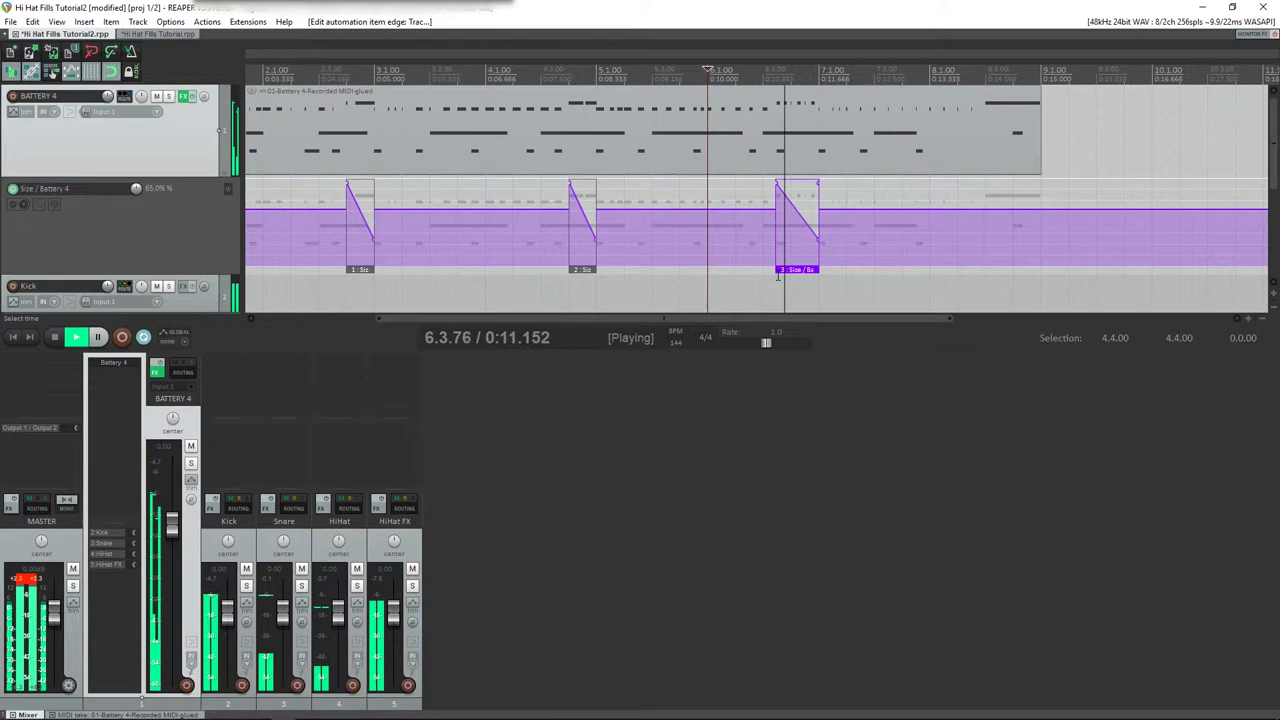
key("space")
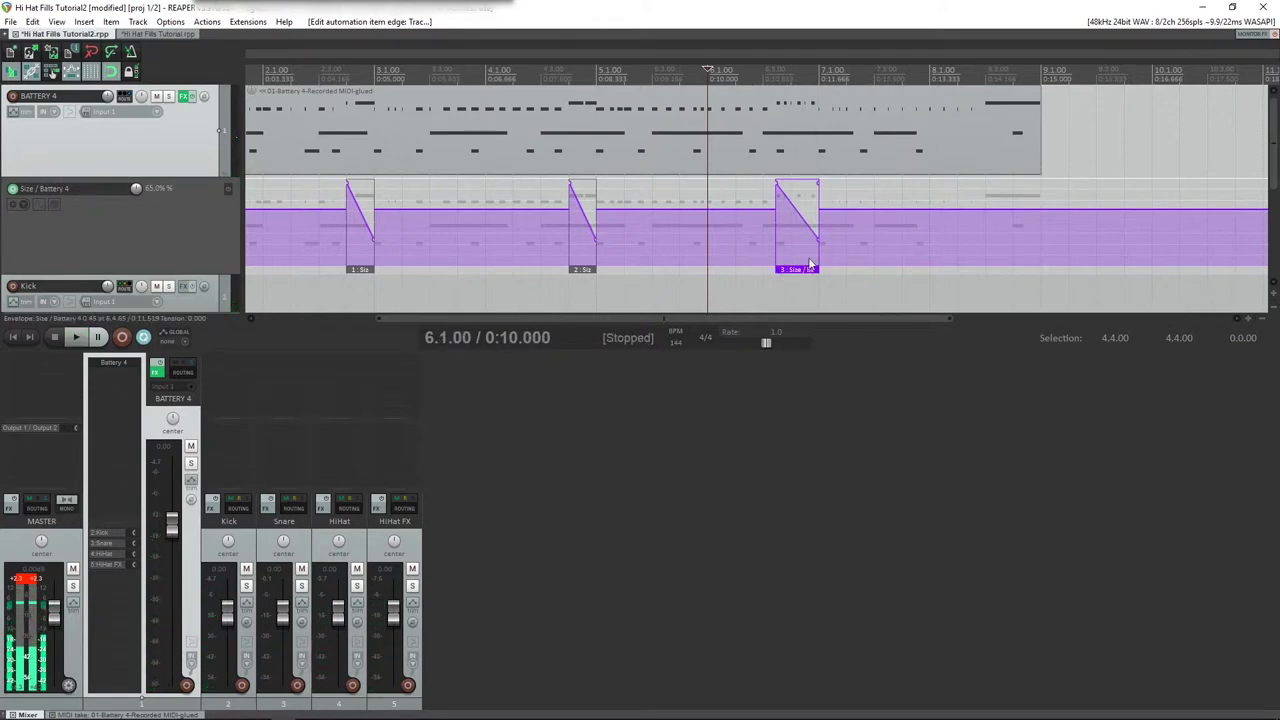
key("space")
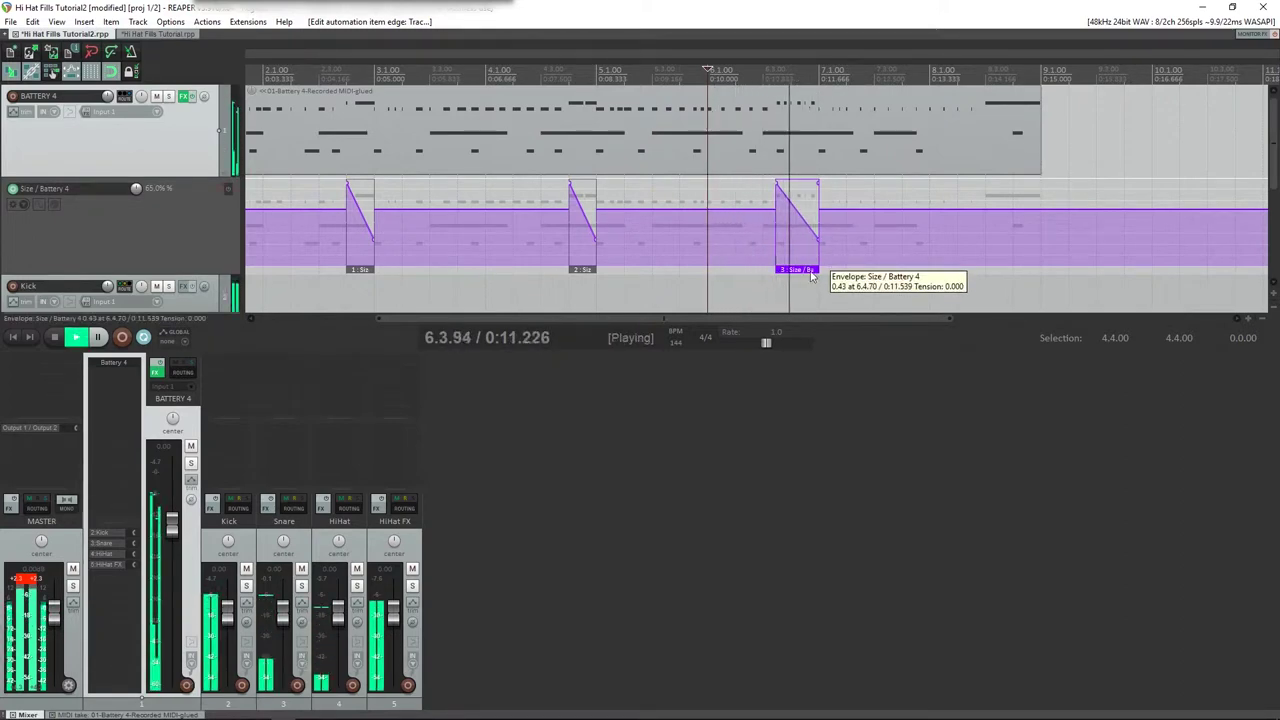
key("space")
Copy a fourth item onto the last fill before bar 9, stretch it, and play.
left_click_drag(585, 270, 1029, 270)
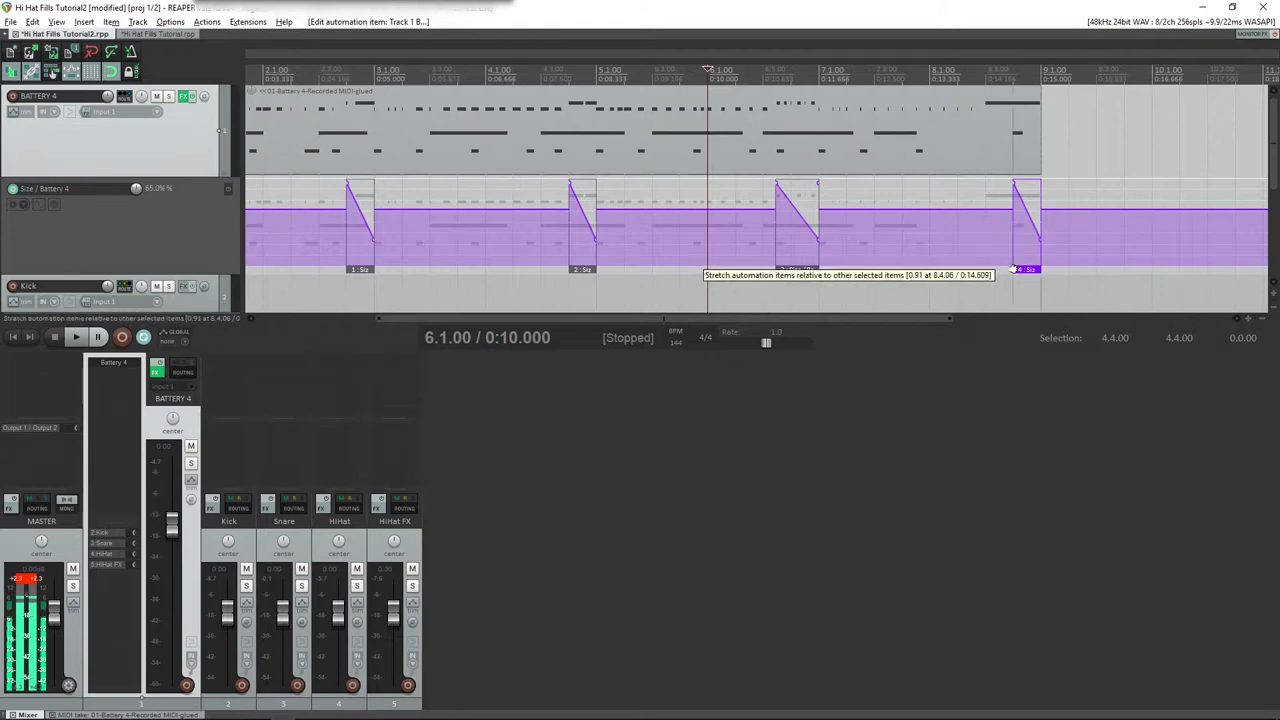
left_click_drag(1010, 270, 985, 272)
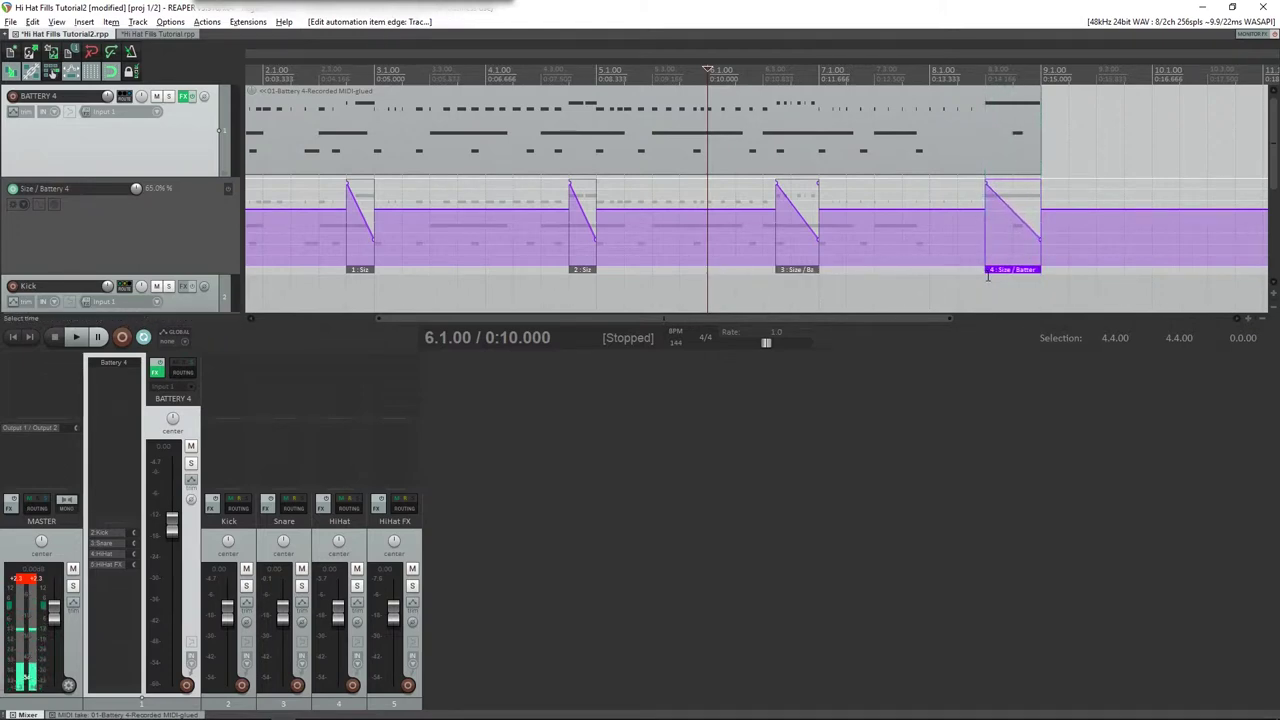
key("space")
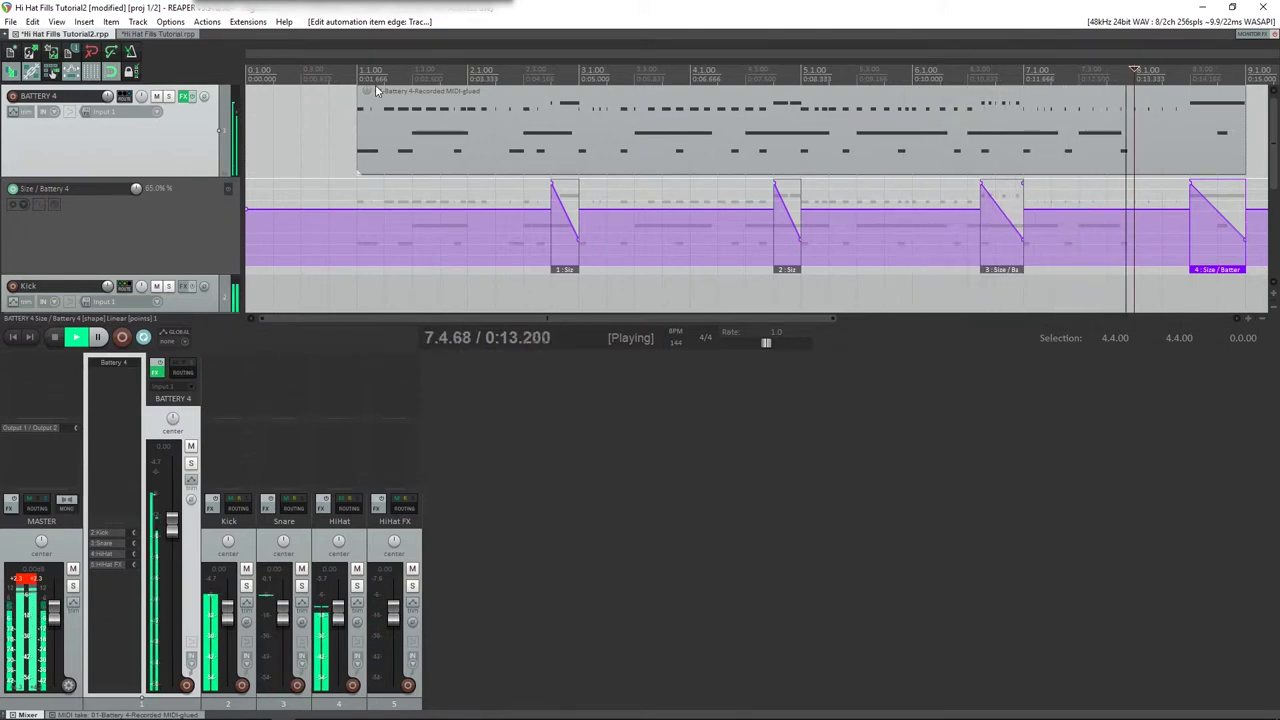
Bypass the Size / Battery 4 envelope and play the project from 1.1.00.
key("space")
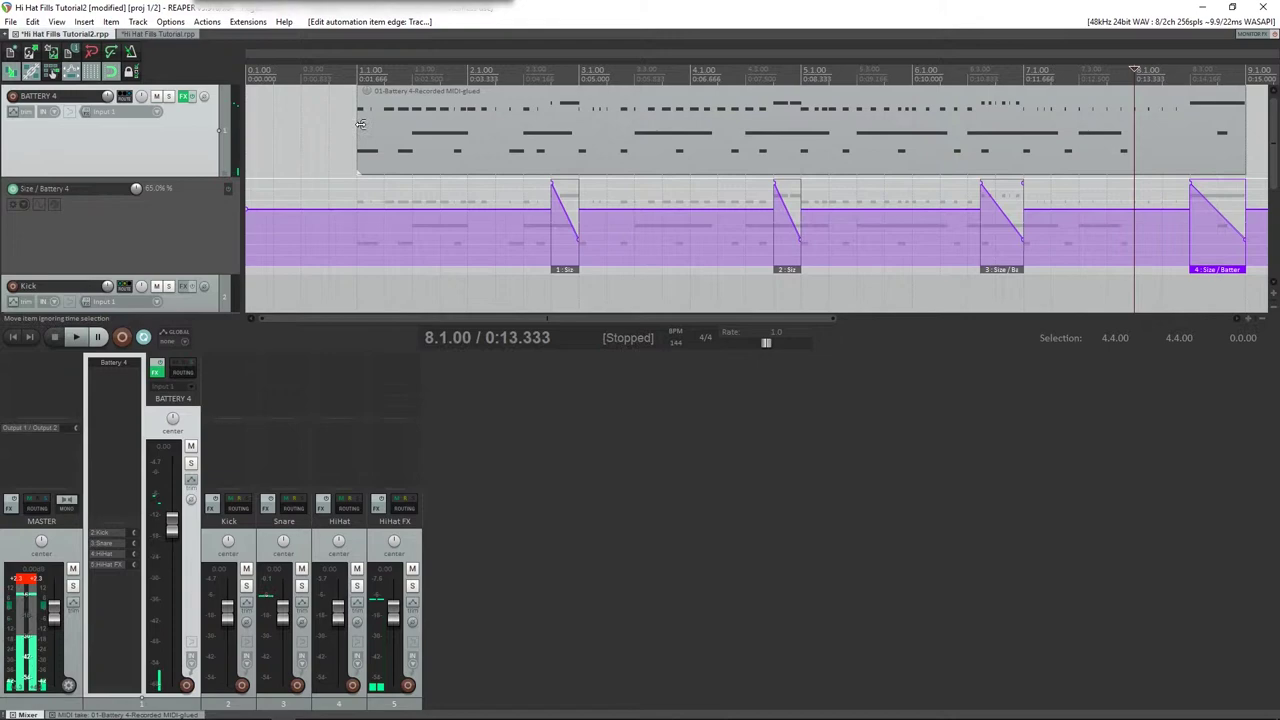
left_click(228, 188)
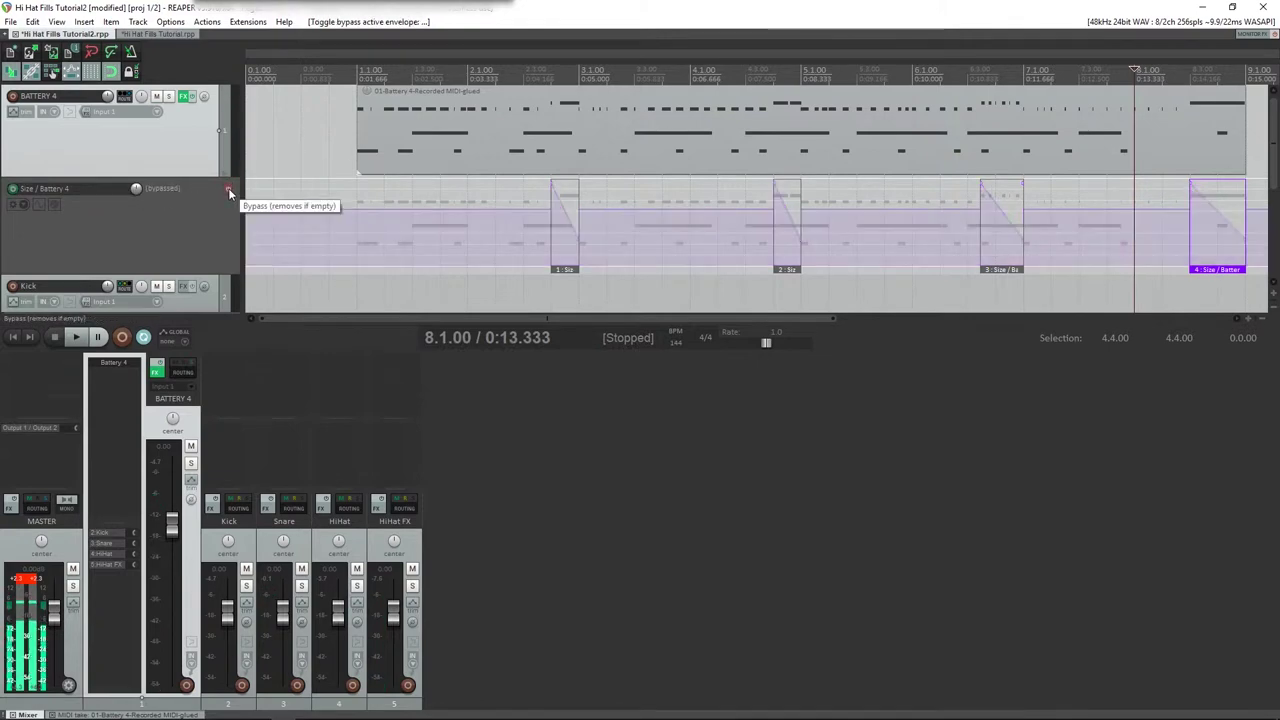
left_click(357, 73)
key("space")
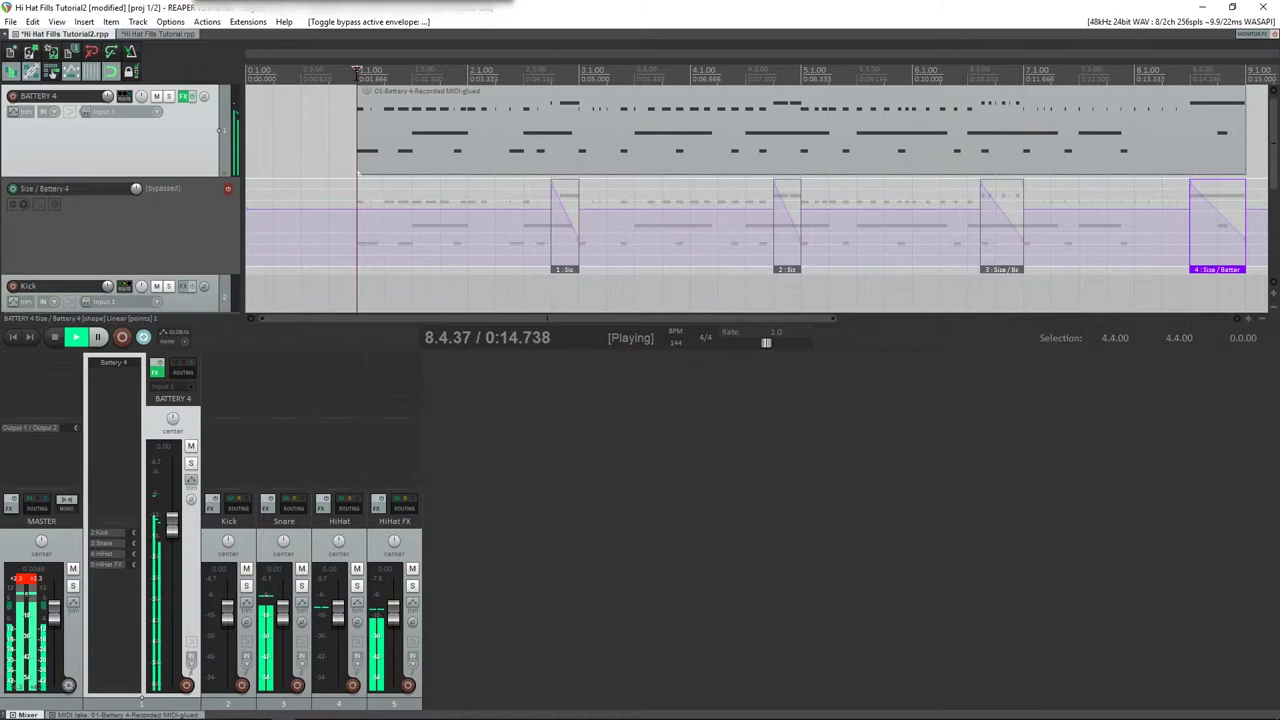
left_click(228, 190)
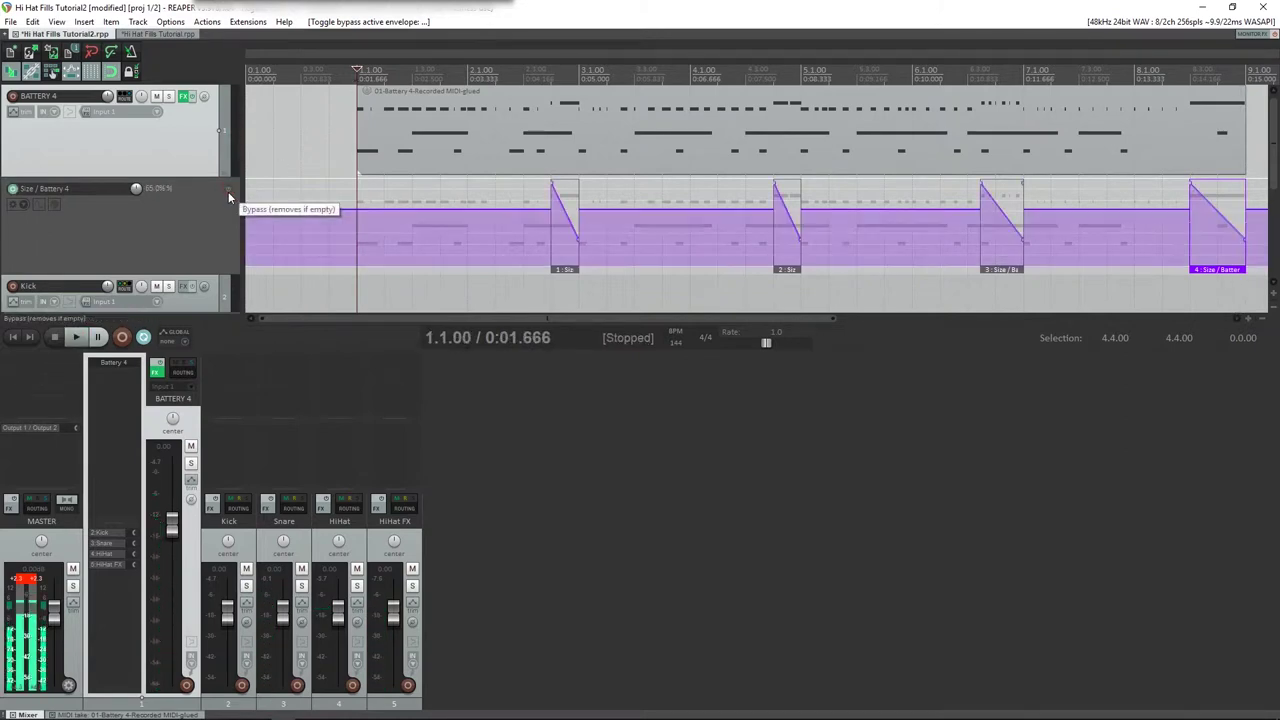
scroll(508, 228, "down", 2)
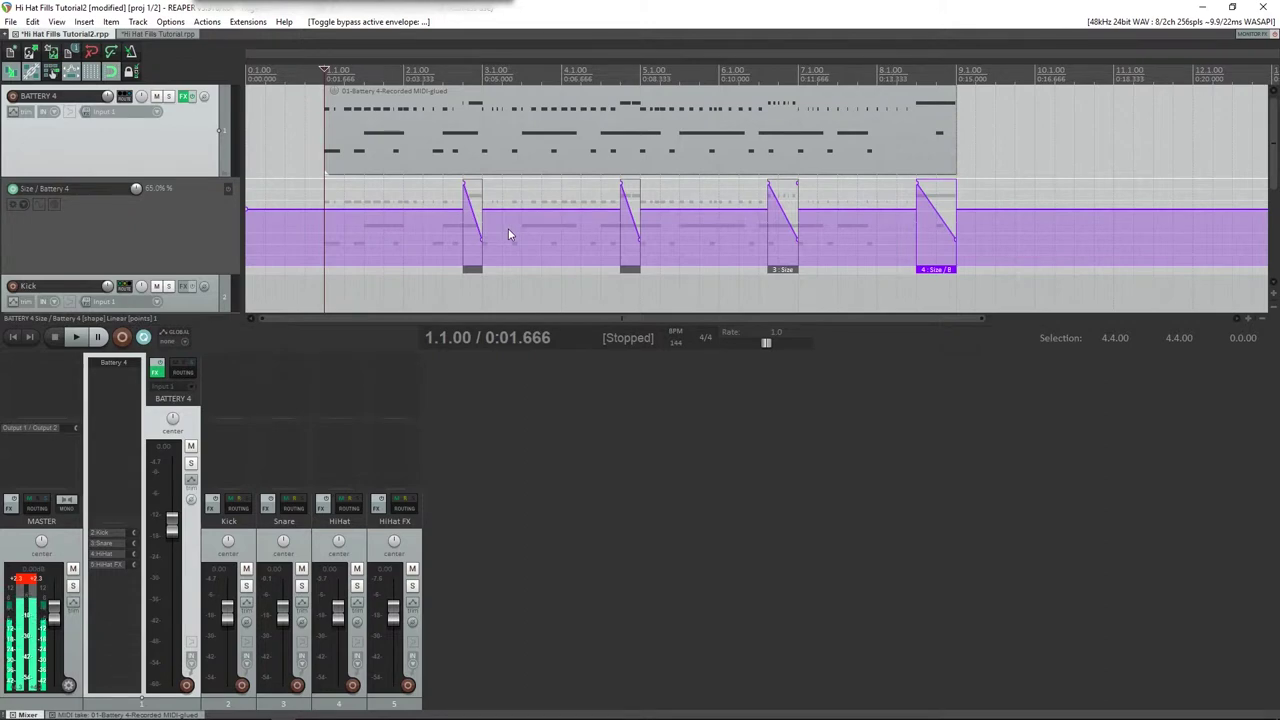
scroll(185, 218, "down", 1)
scroll(188, 217, "up", 1)
scroll(150, 240, "down", 2)
scroll(160, 241, "down", 2)
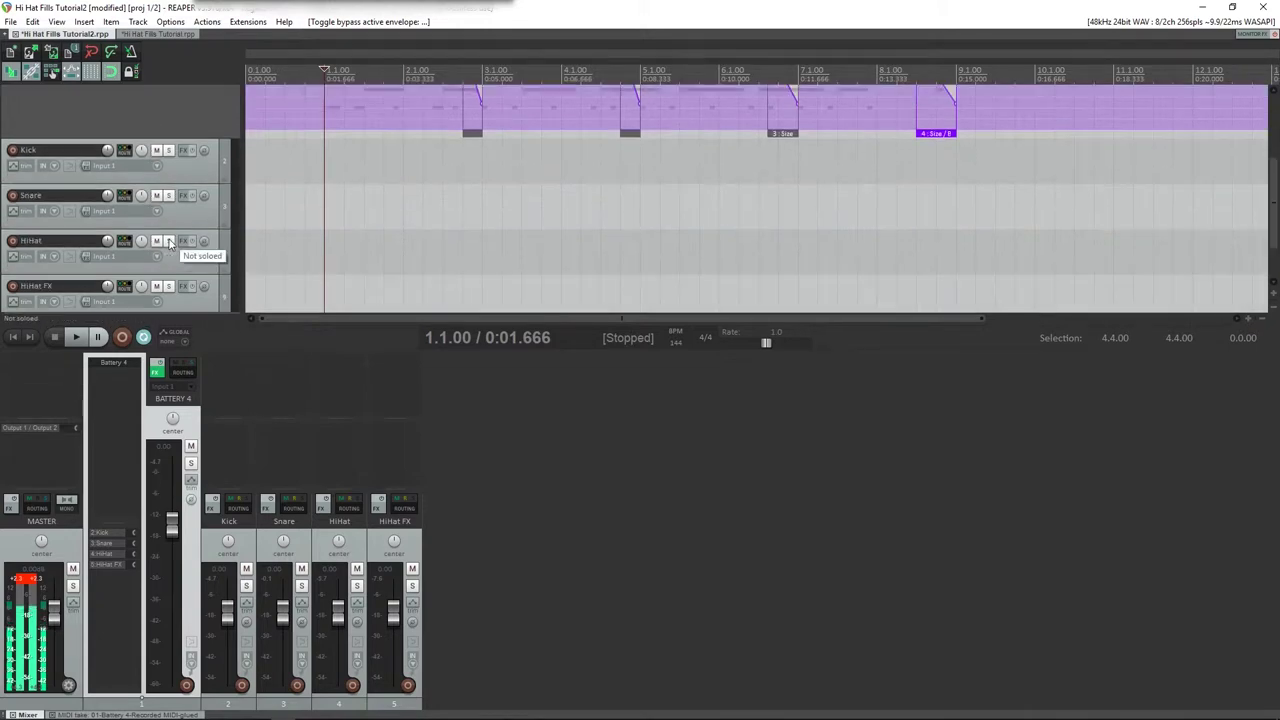
scroll(169, 241, "up", 3)
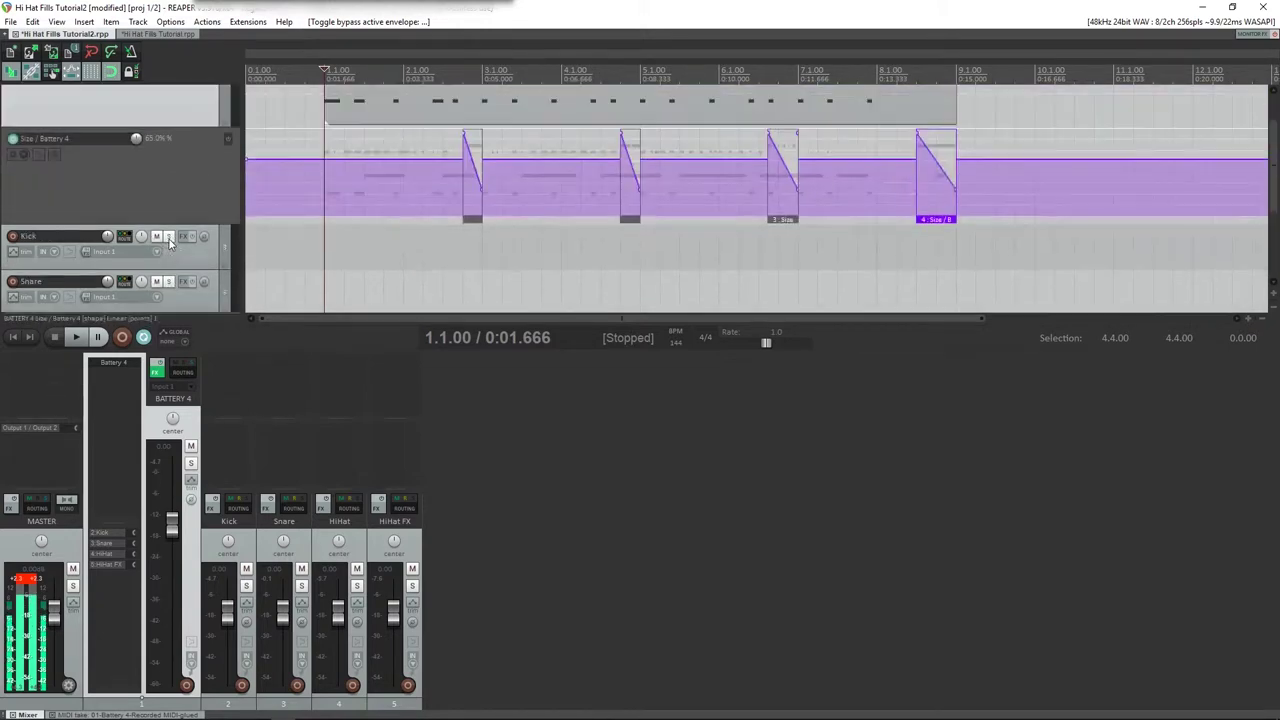
scroll(169, 241, "up", 1)
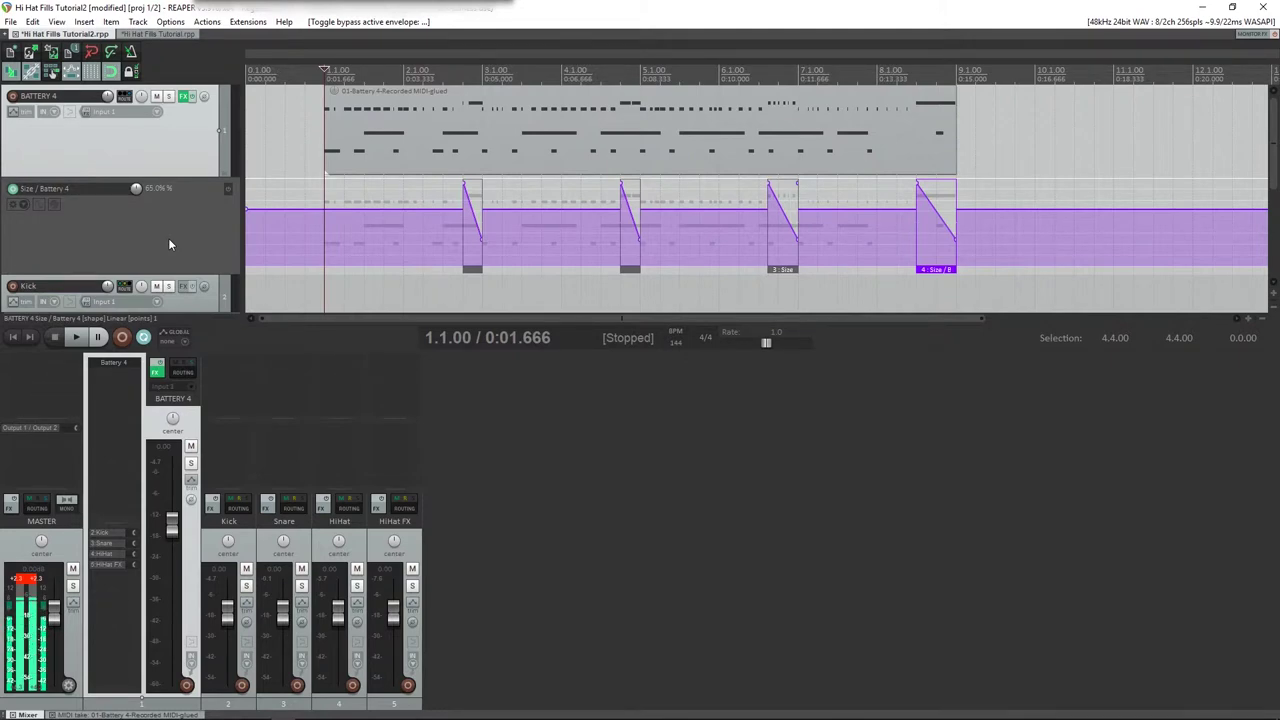
scroll(169, 243, "down", 4)
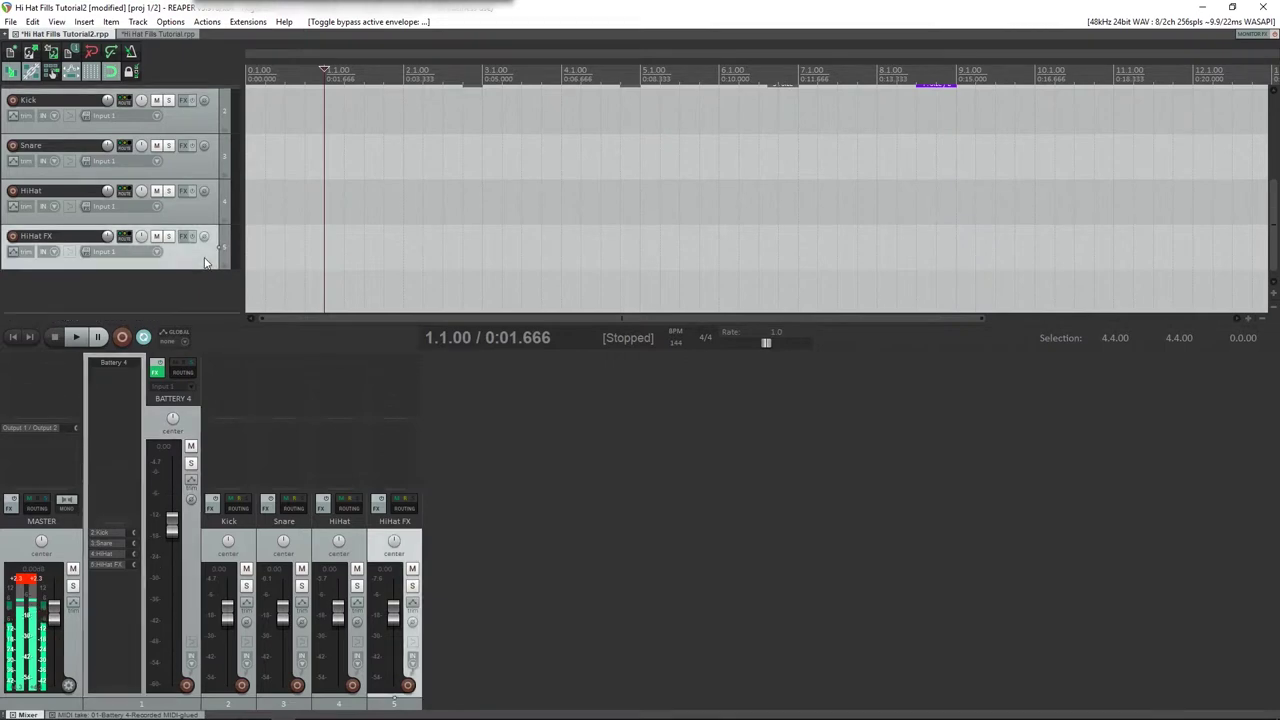
scroll(205, 263, "up", 3)
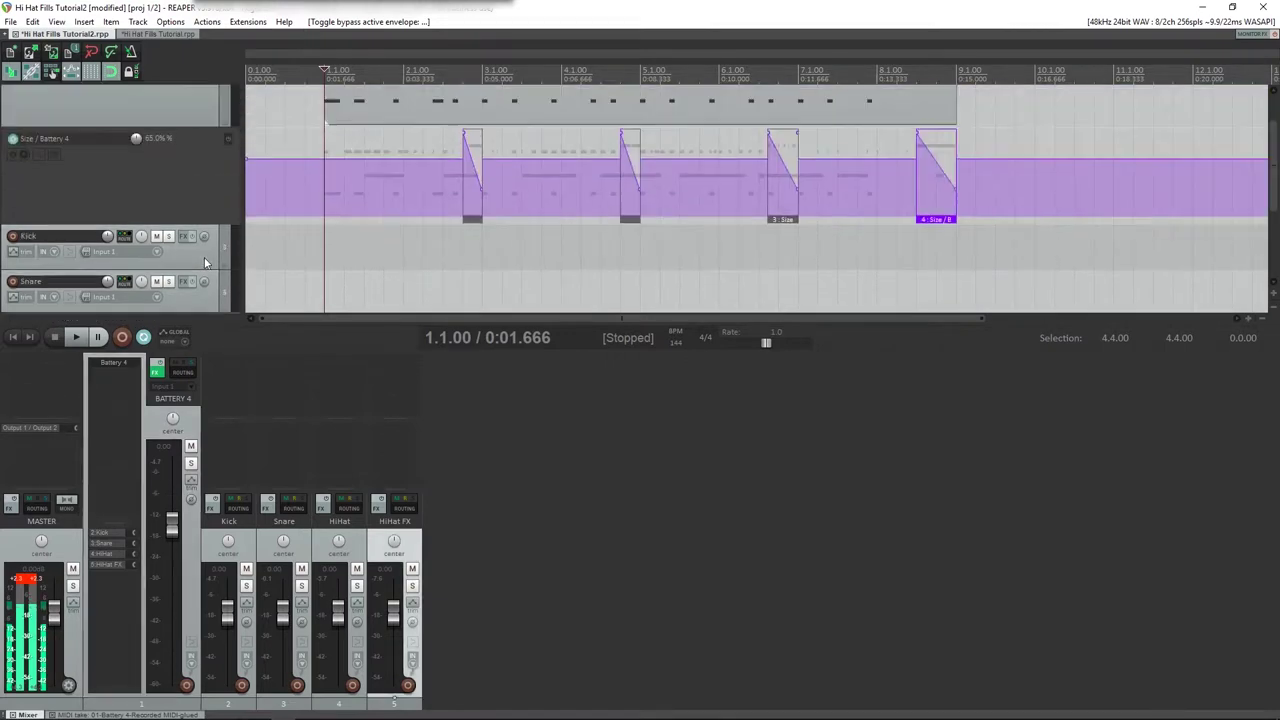
left_click(228, 138)
scroll(228, 140, "up", 1)
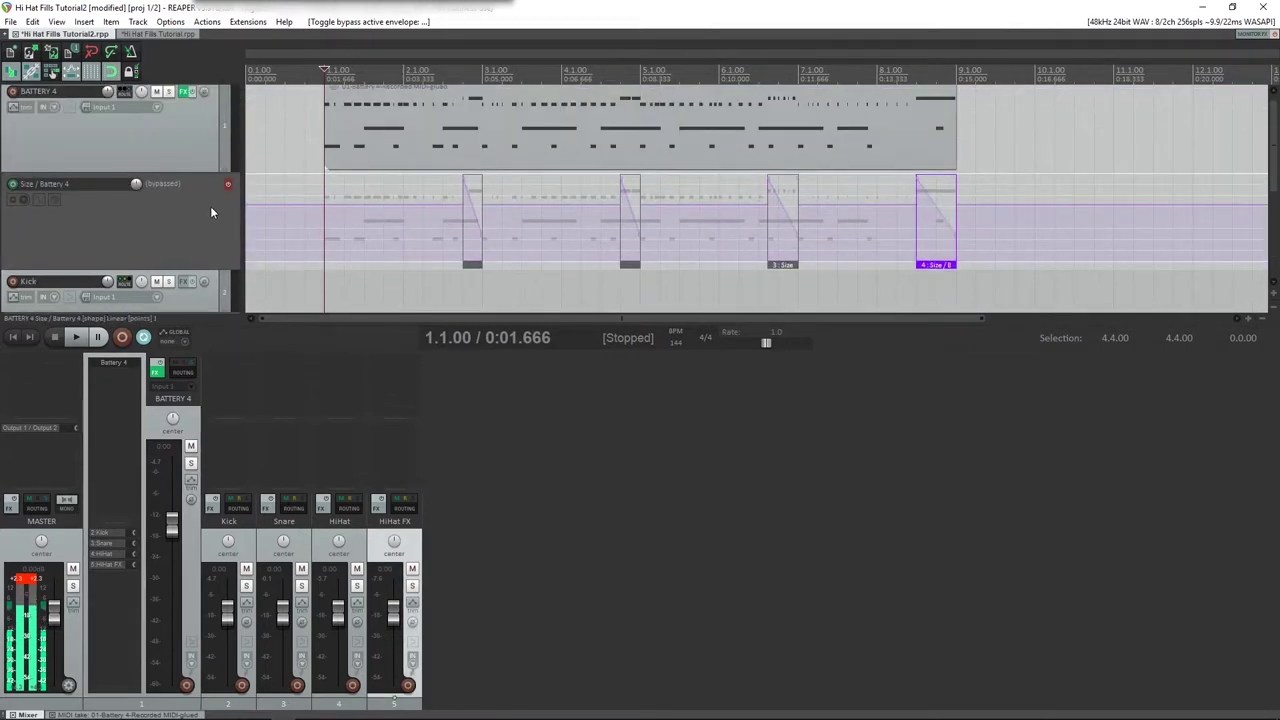
Inspect the HH FX pad's sample and filter in Battery 4, then close the plugin.
scroll(210, 212, "down", 3)
scroll(210, 212, "up", 2)
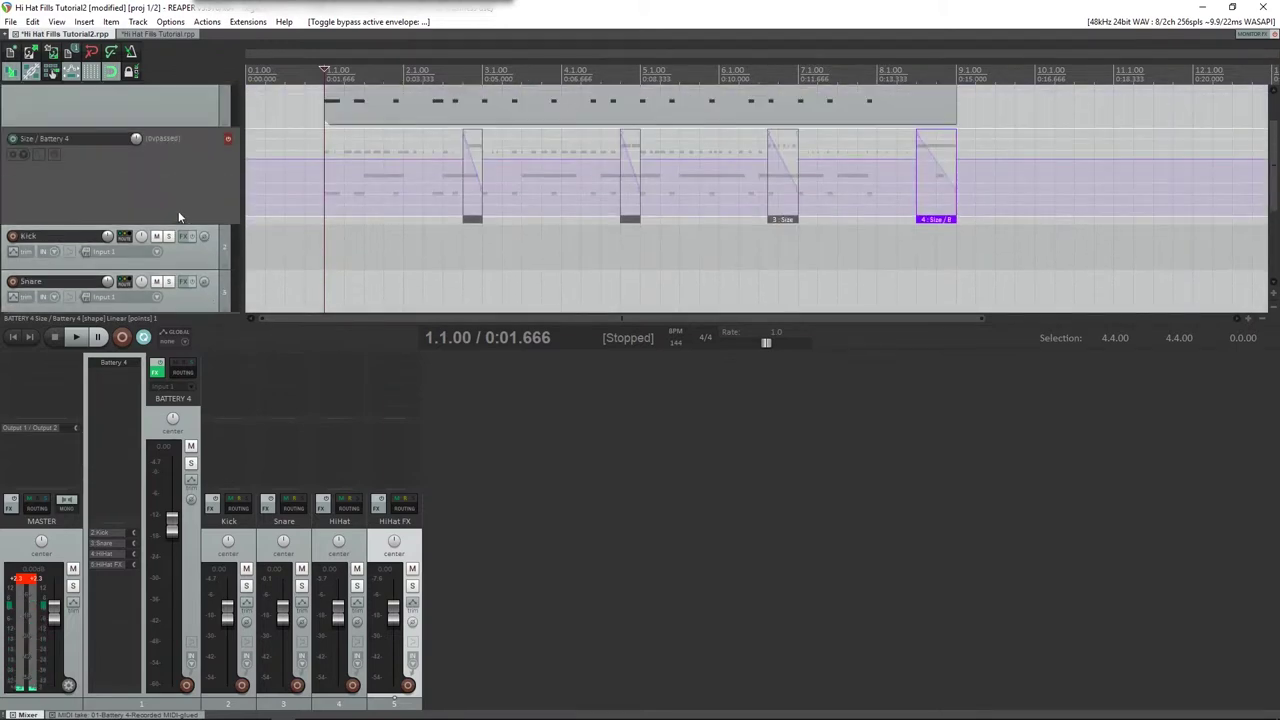
scroll(180, 217, "up", 1)
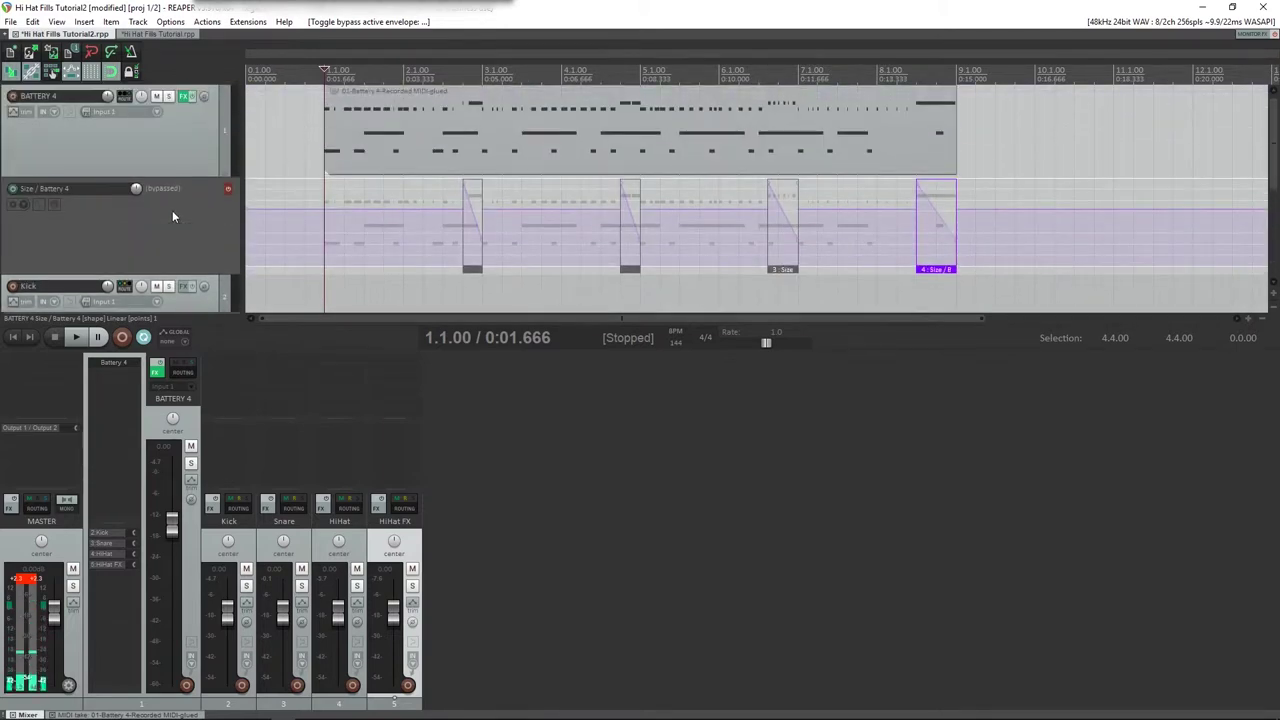
left_click(116, 361)
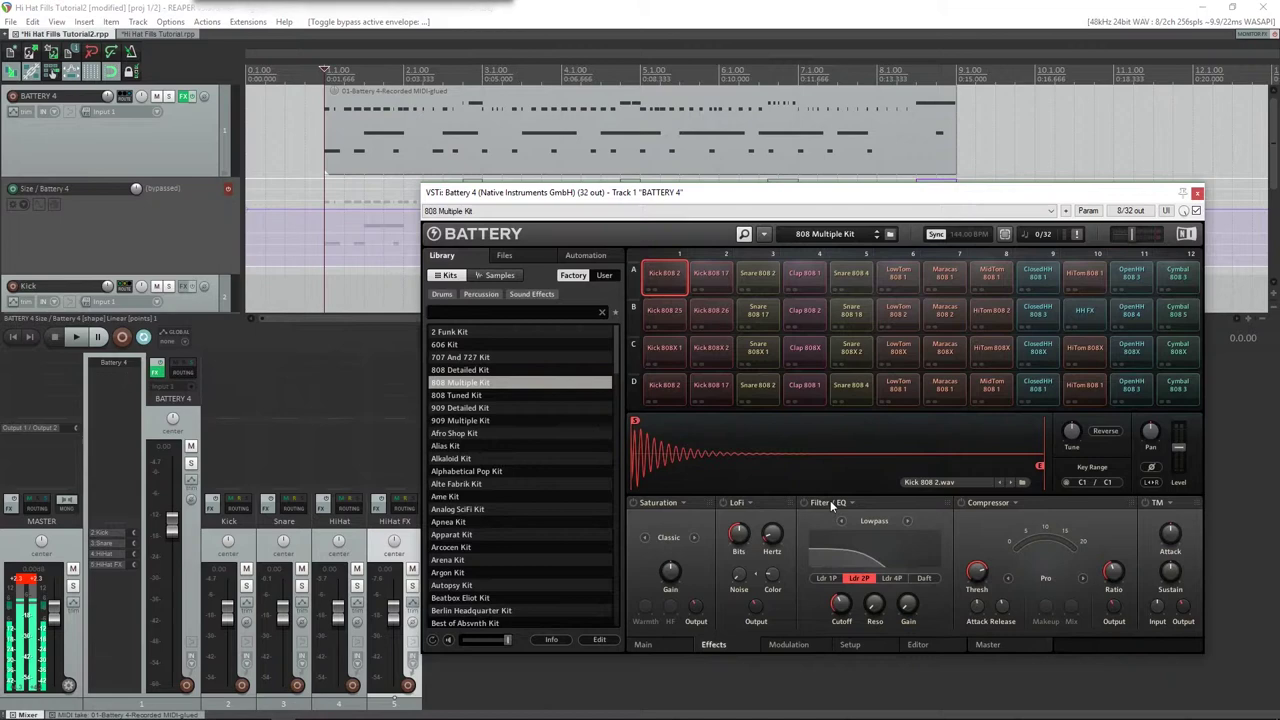
left_click(1085, 312)
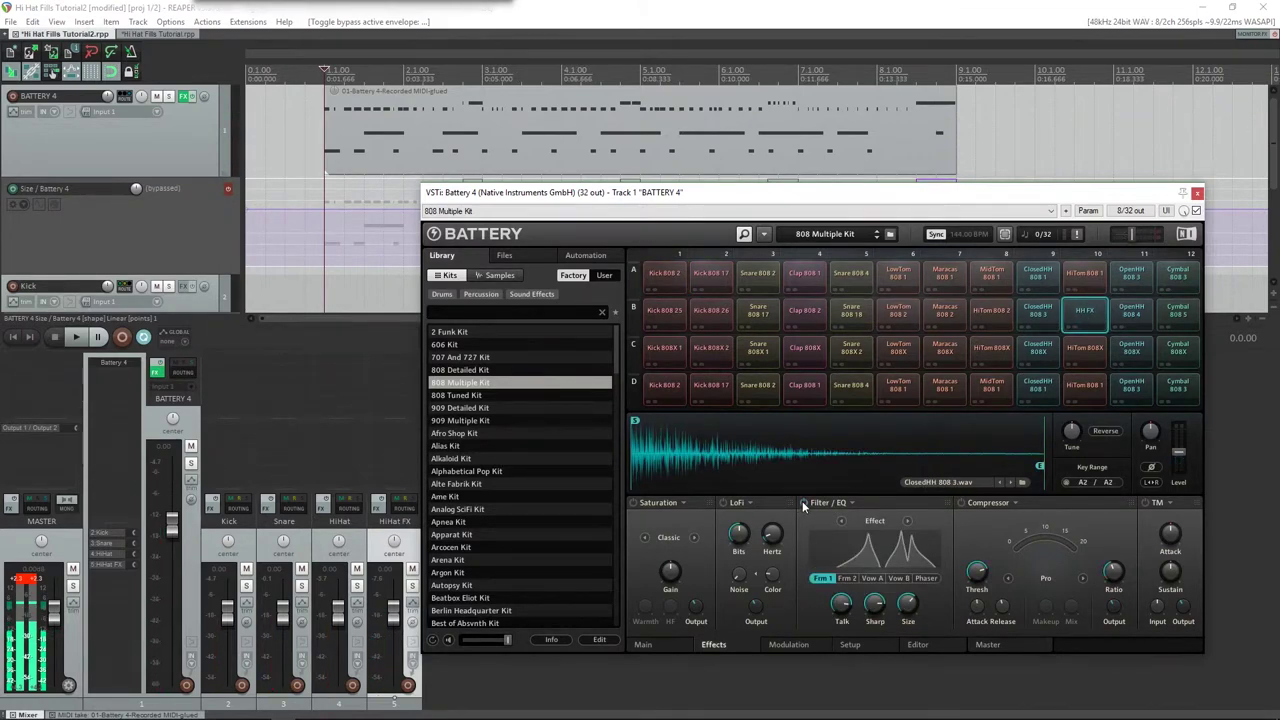
left_click(1199, 193)
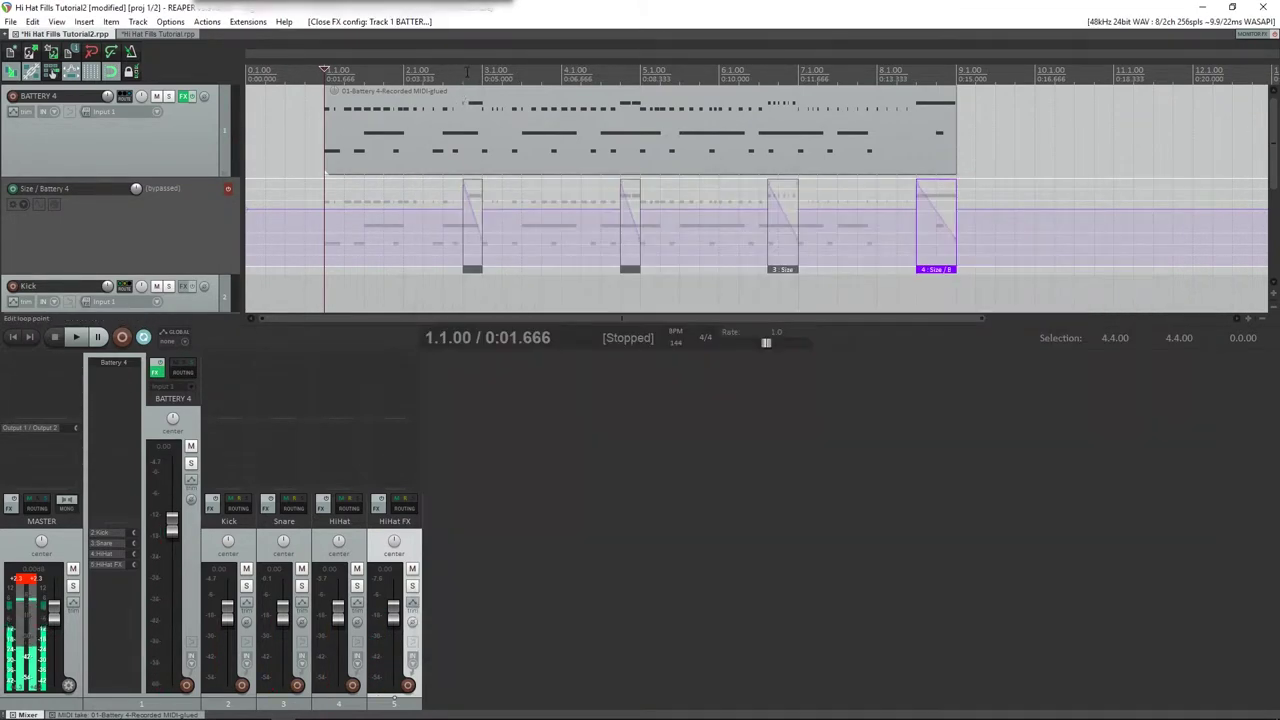
Place the edit cursor at 2.4.00 and scroll down to the HiHat FX track.
left_click(466, 73)
key("space")
key("space")
scroll(148, 200, "down", 4)
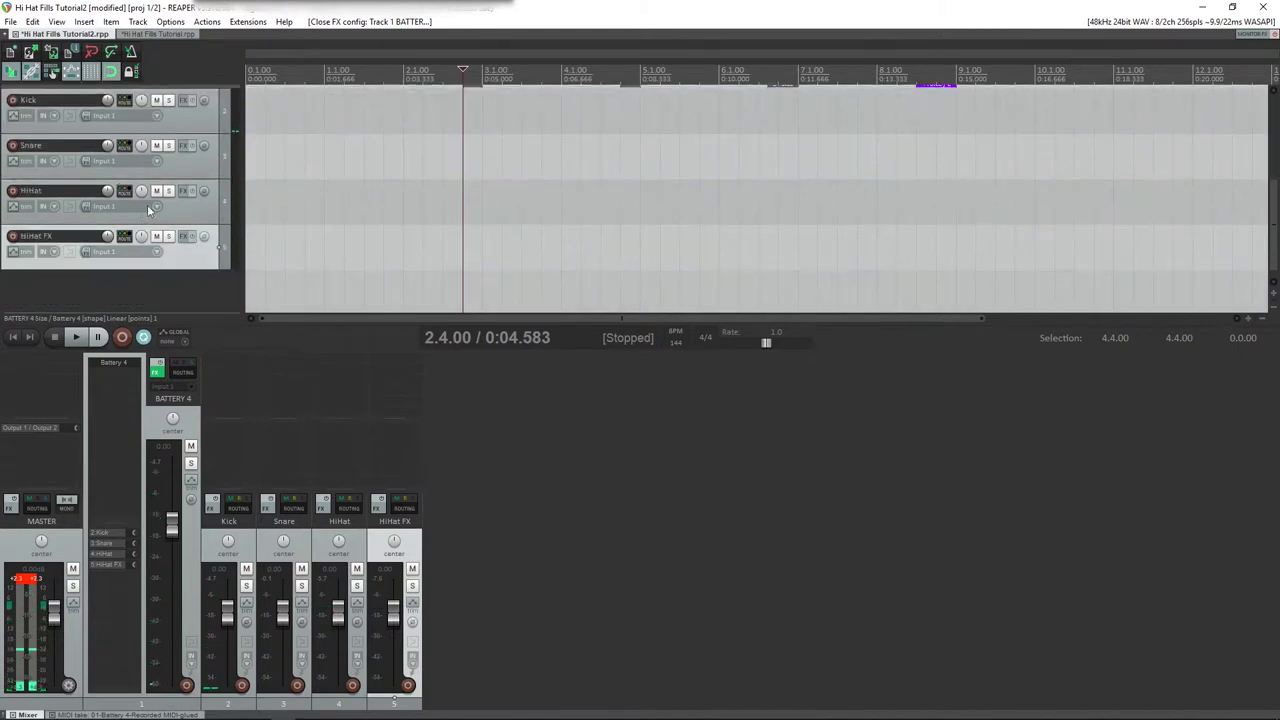
Add ReaEQ to the HiHat FX track, enlarge its window, and select band 3.
double_click(395, 364)
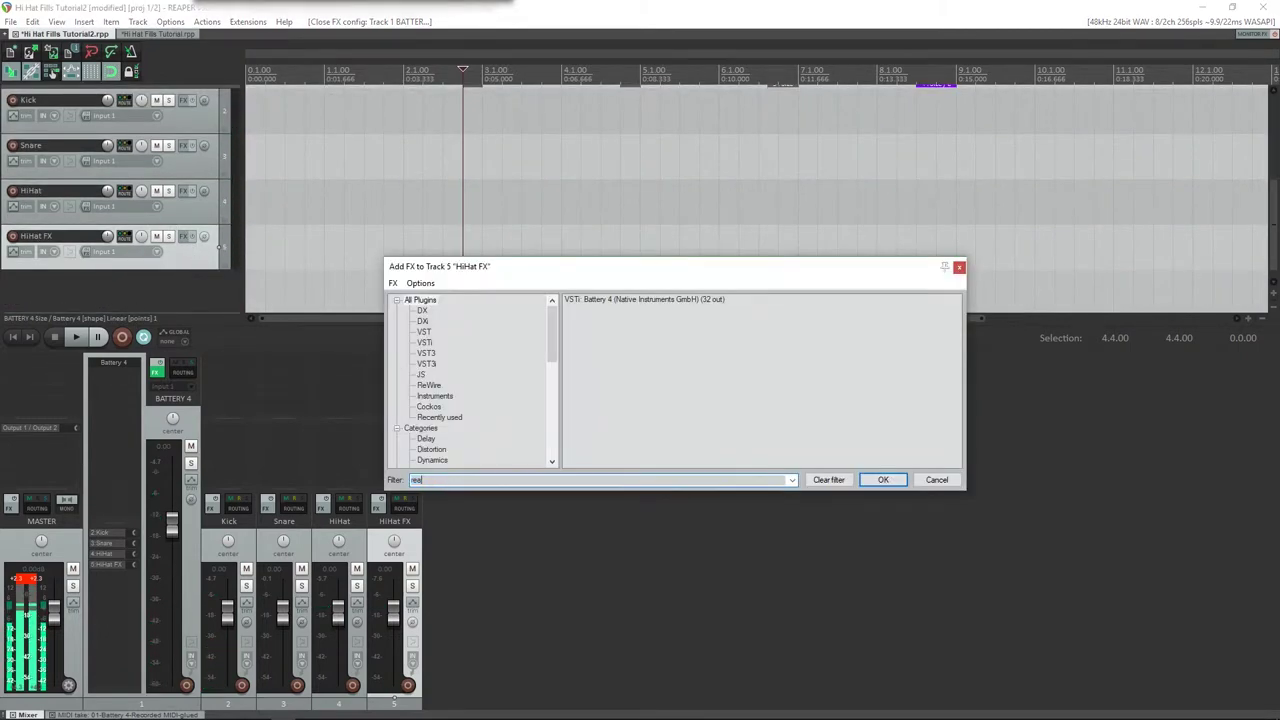
key("Return")
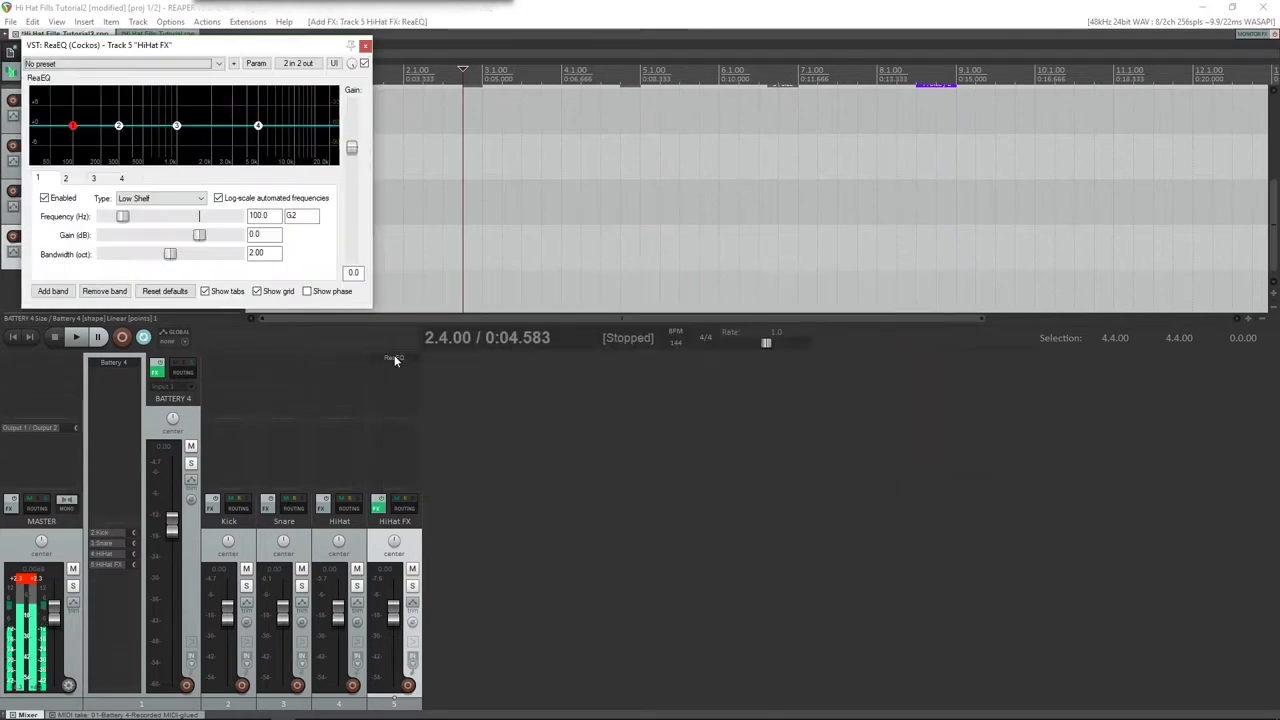
left_click_drag(245, 46, 796, 307)
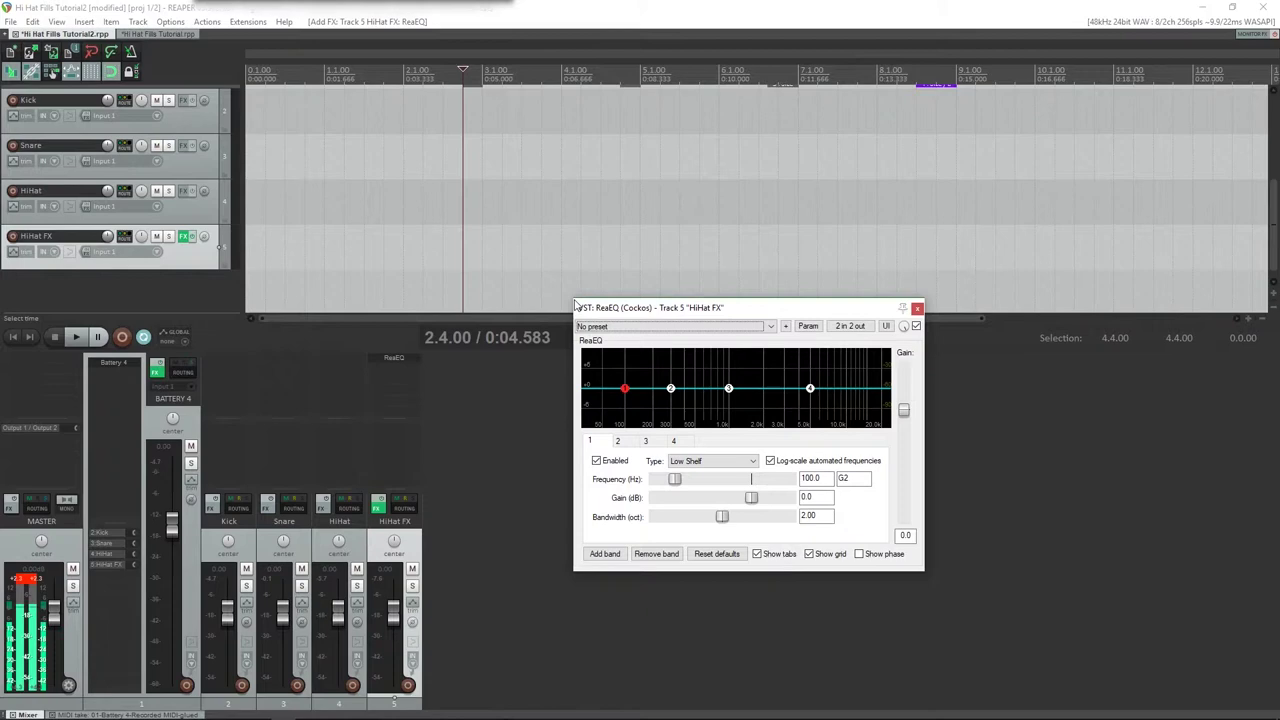
left_click_drag(575, 305, 443, 228)
left_click(661, 352)
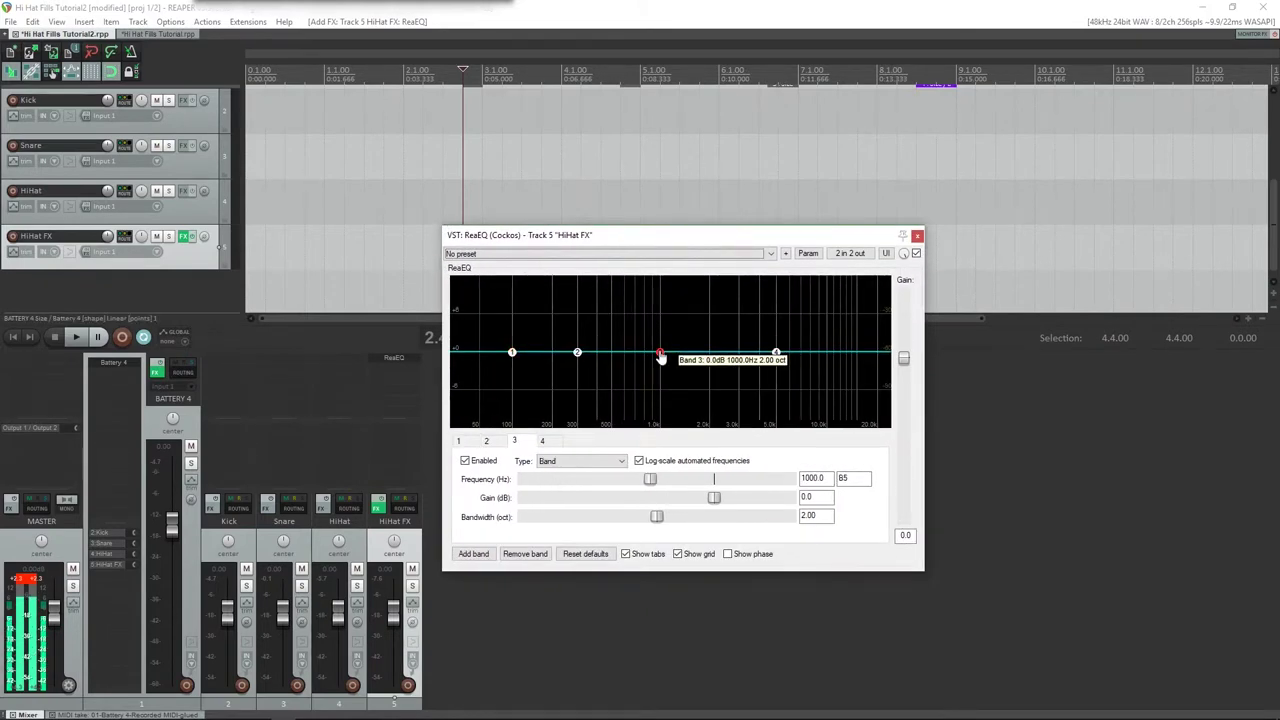
left_click(610, 461)
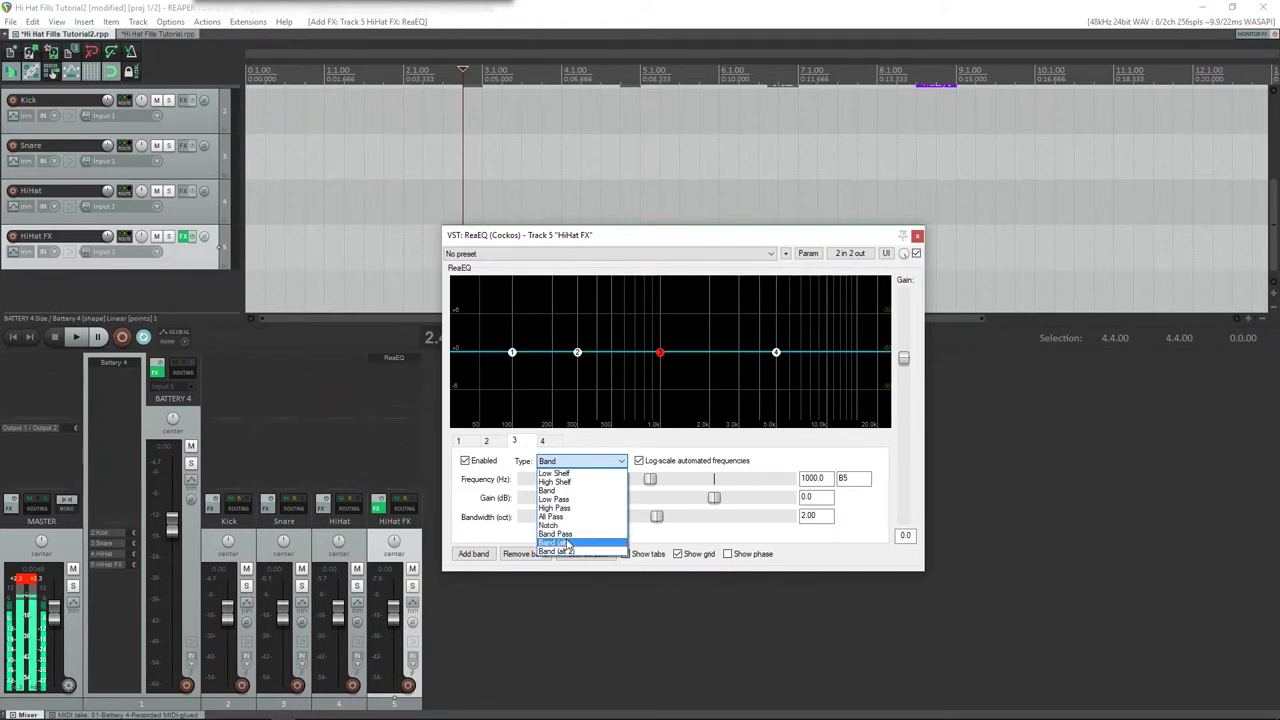
Make band 3 a 0.65-octave Band Pass and sweep its frequency during playback.
left_click(569, 535)
left_click_drag(660, 352, 703, 298)
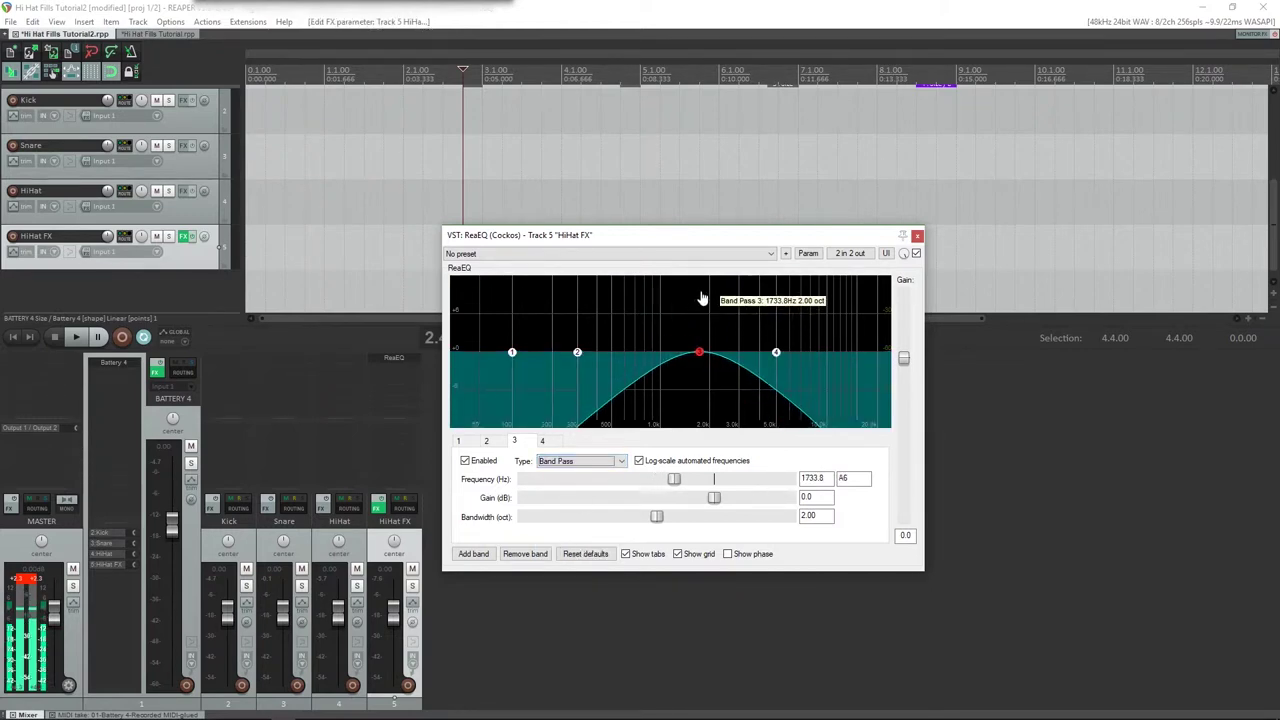
left_click_drag(655, 517, 570, 520)
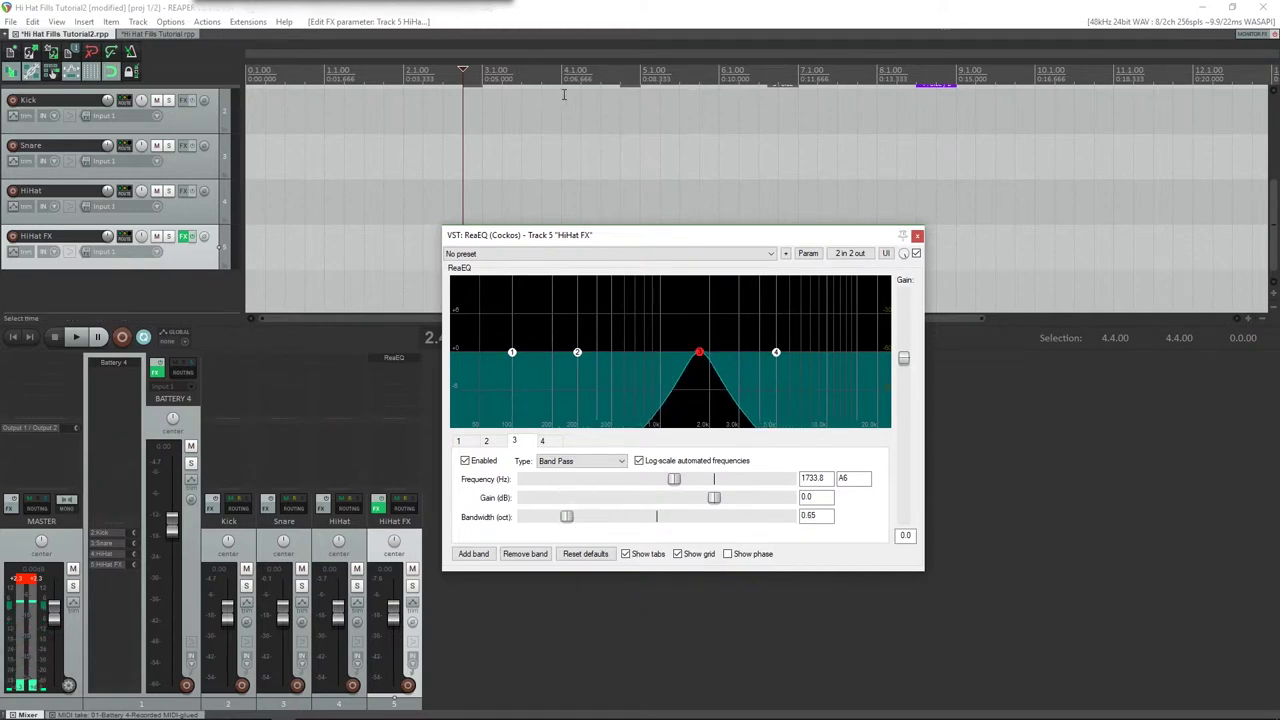
key("space")
left_click_drag(700, 352, 744, 352)
key("space")
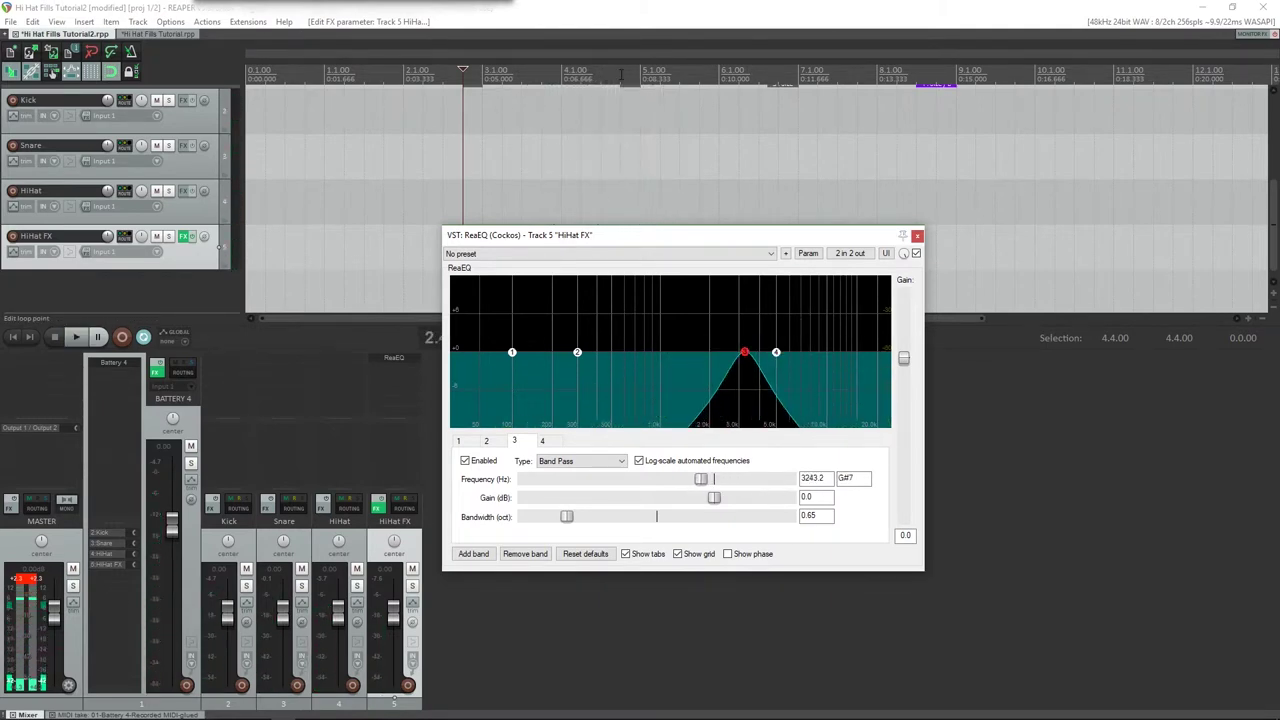
Loop 4.4–5.1, sweep band 3 around 3720 Hz, and try a band 2 boost near 3.2 kHz.
left_click_drag(644, 80, 628, 82)
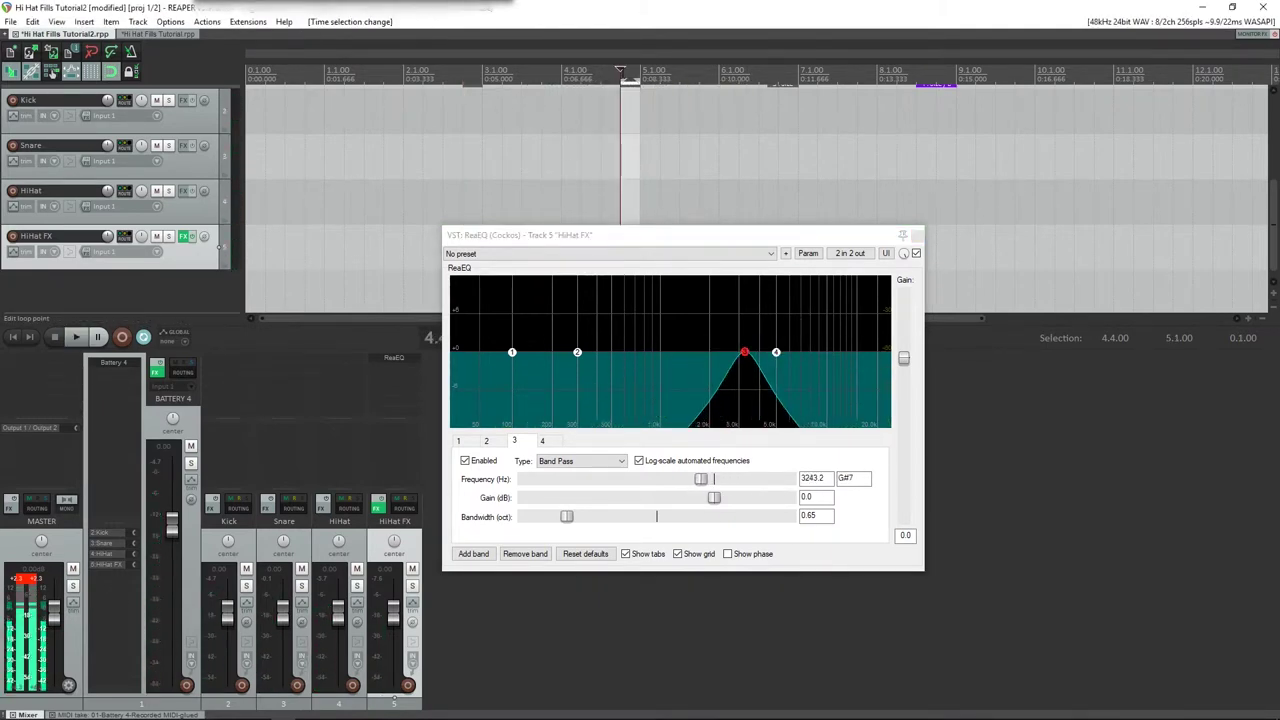
key("space")
left_click_drag(744, 352, 834, 356)
left_click_drag(758, 357, 698, 356)
left_click_drag(587, 348, 749, 318)
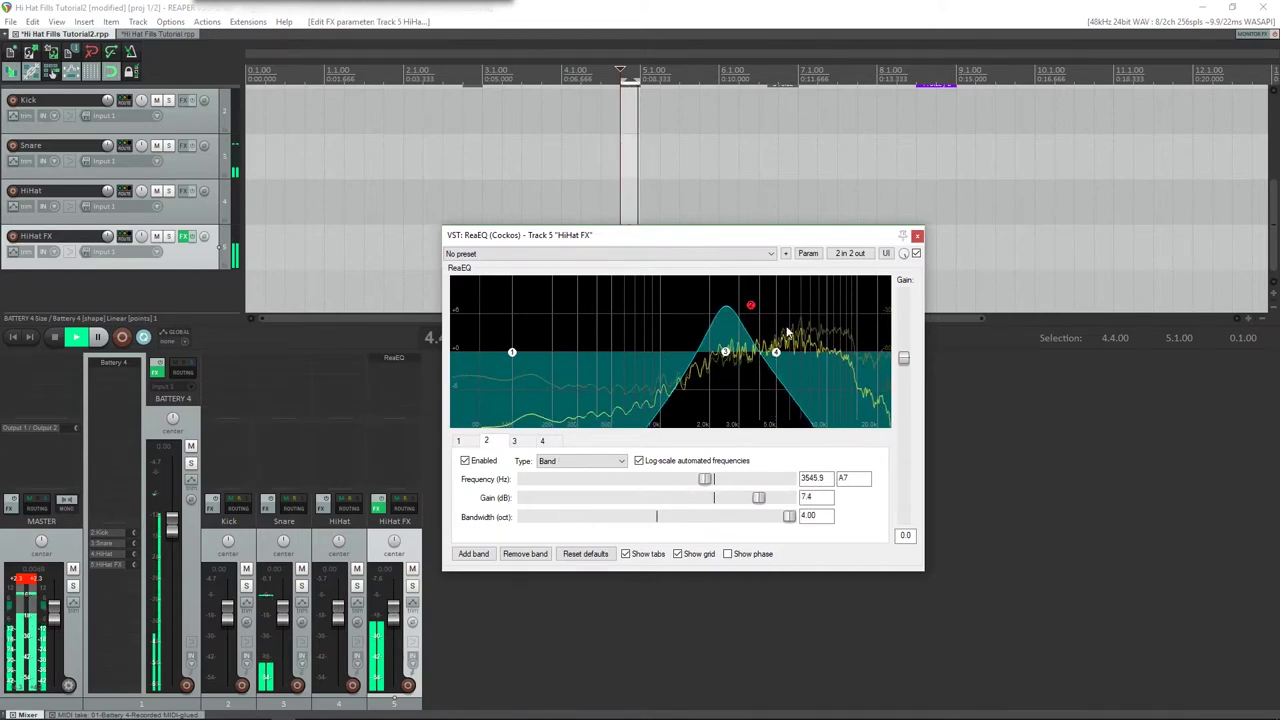
Disable band 2, settle output gain at 7.5, and tune band 3 to 4112.9 Hz.
left_click_drag(903, 362, 903, 298)
left_click(750, 304, "alt")
mouse_move(725, 352)
left_mouse_down()
mouse_move(850, 355)
mouse_move(700, 355)
left_mouse_up()
left_click_drag(903, 297, 901, 328)
left_click_drag(700, 353, 762, 355)
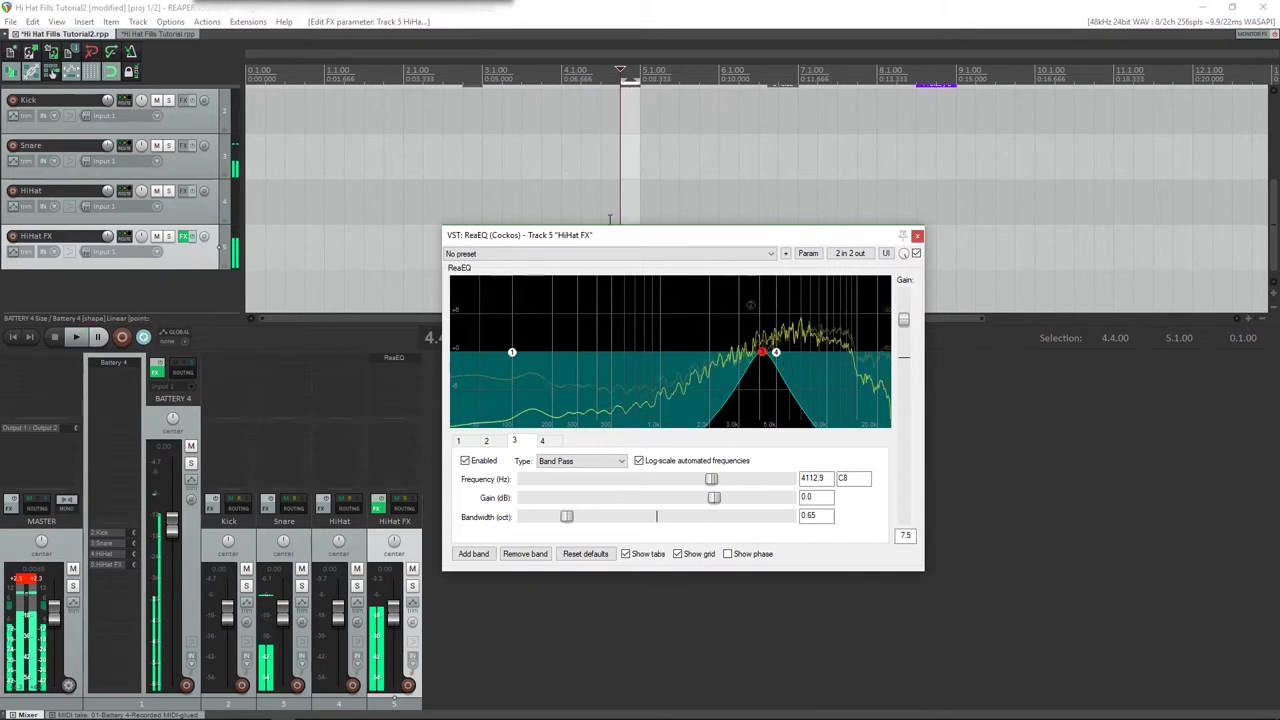
key("space")
left_click(463, 77)
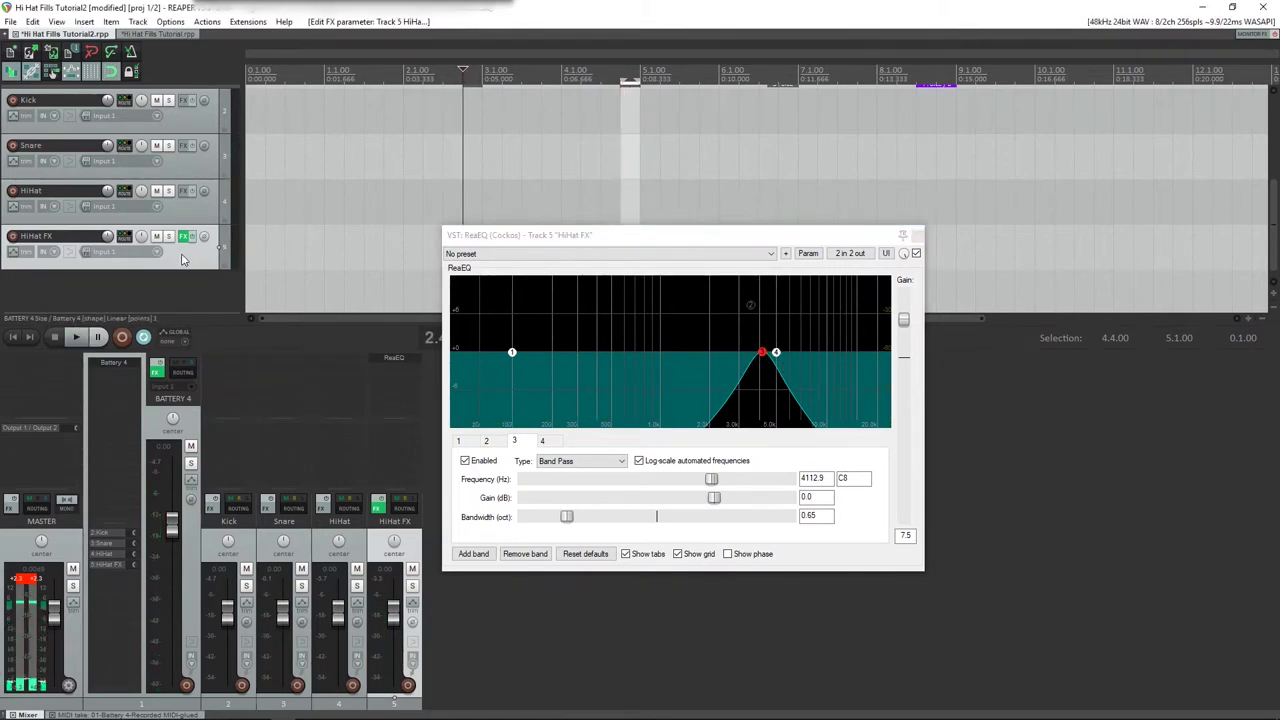
Run the 'last touched fx' action to create a ReaEQ band-pass 3 frequency envelope on HiHat FX.
key("question")
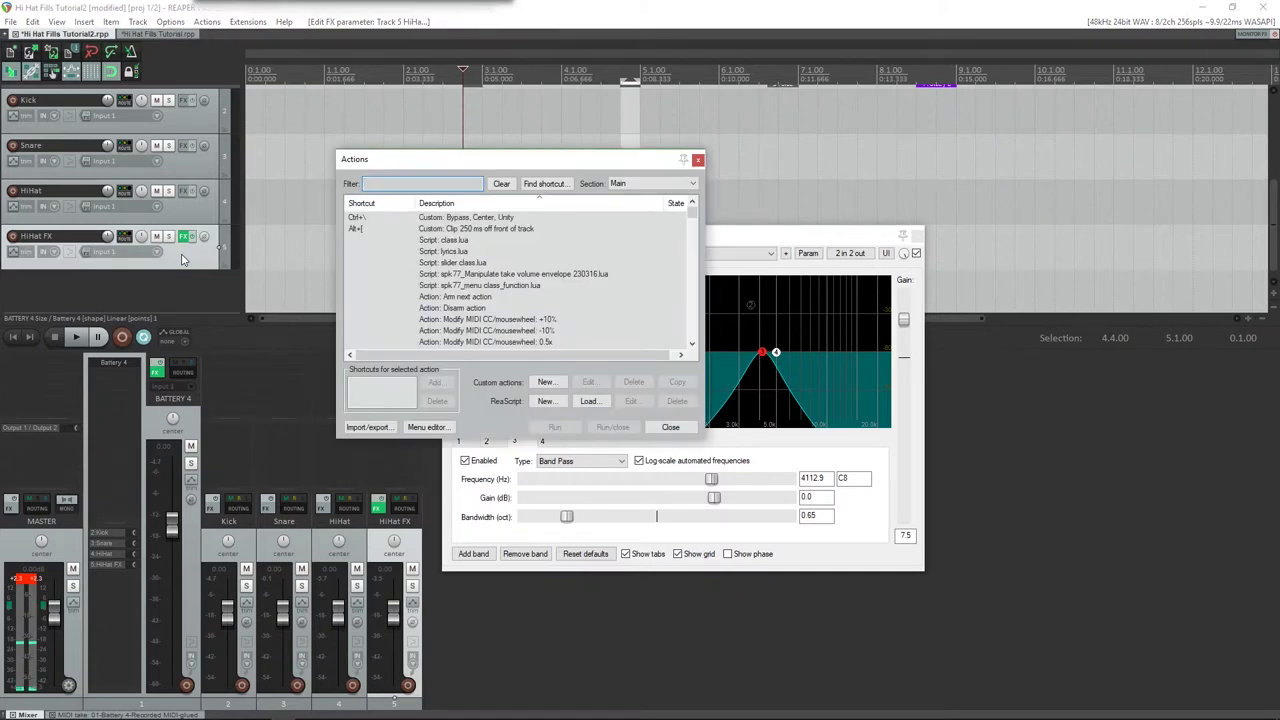
type("last touched fx p")
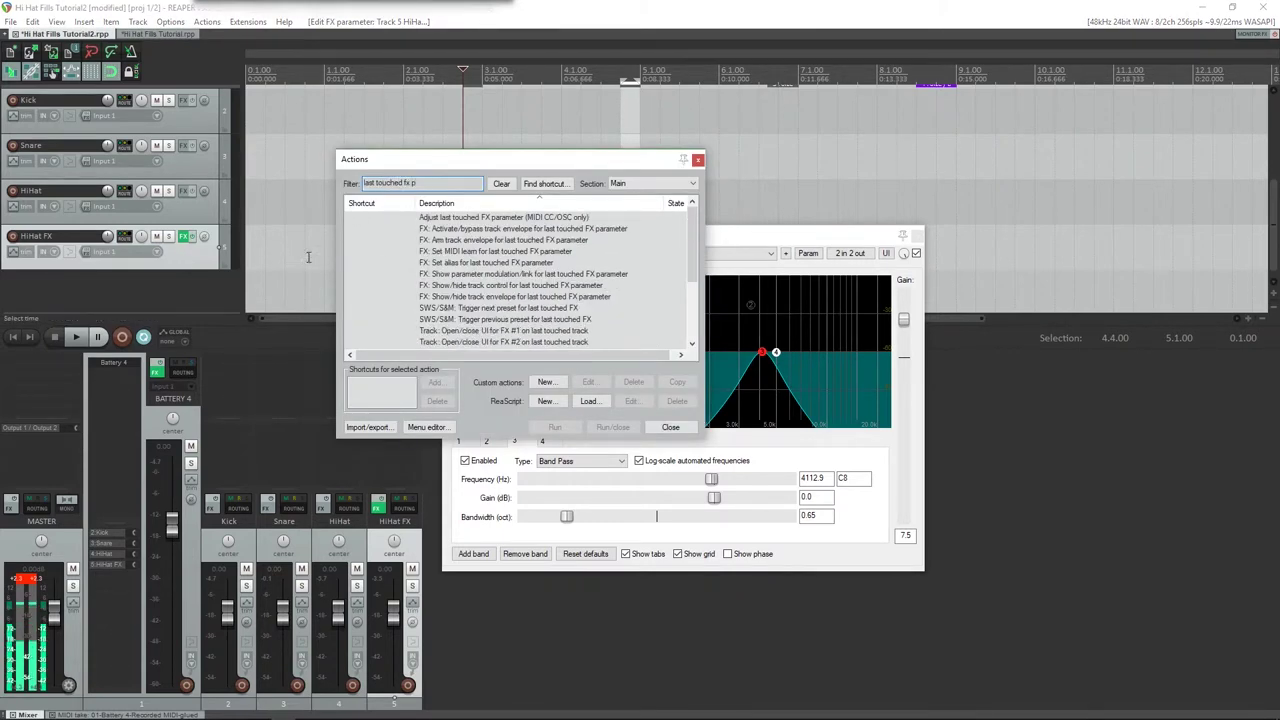
double_click(484, 231)
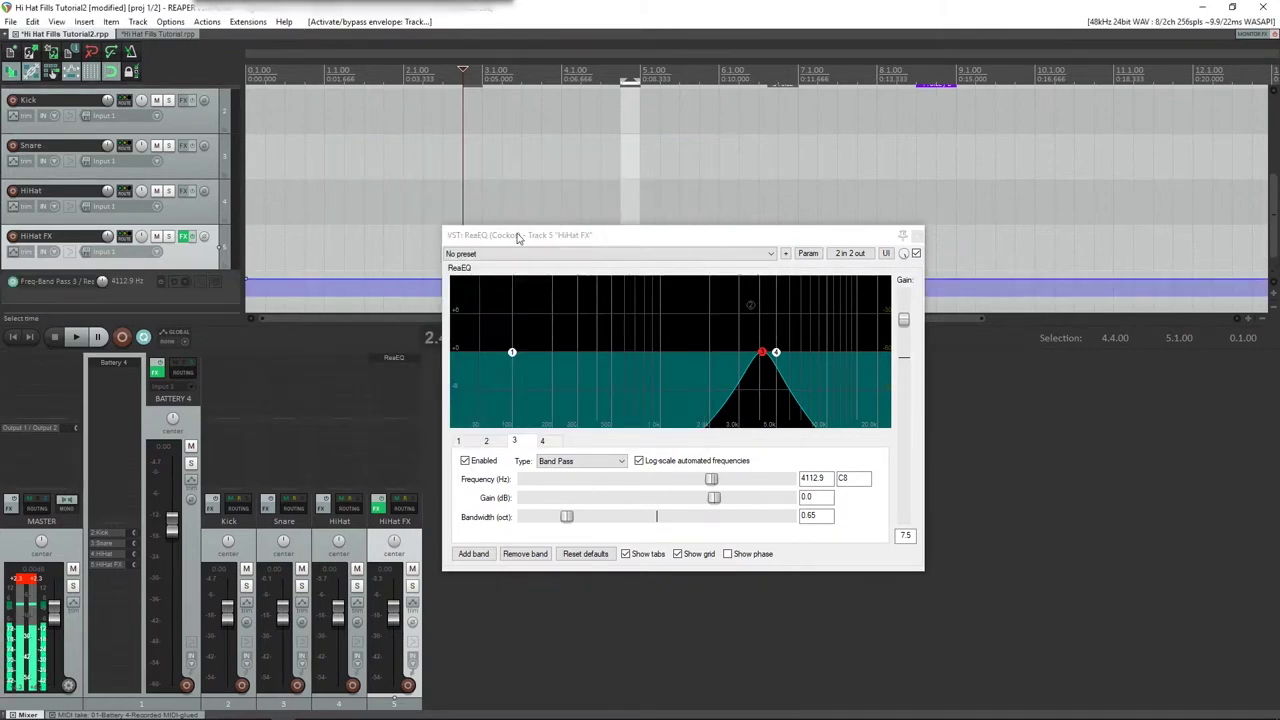
left_click_drag(518, 236, 153, 255)
Move the EQ window off the new envelope lane and set a time selection from 2.4 to 3.1.
scroll(122, 145, "up", 2)
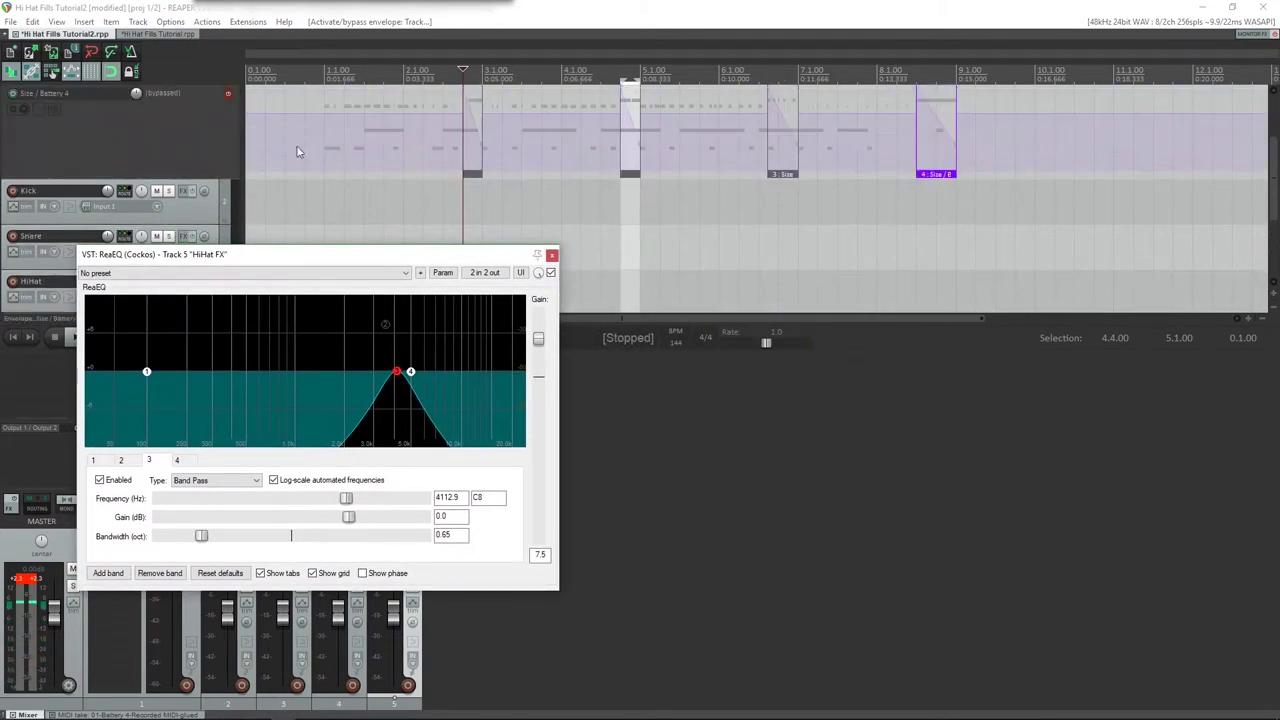
right_click(475, 178)
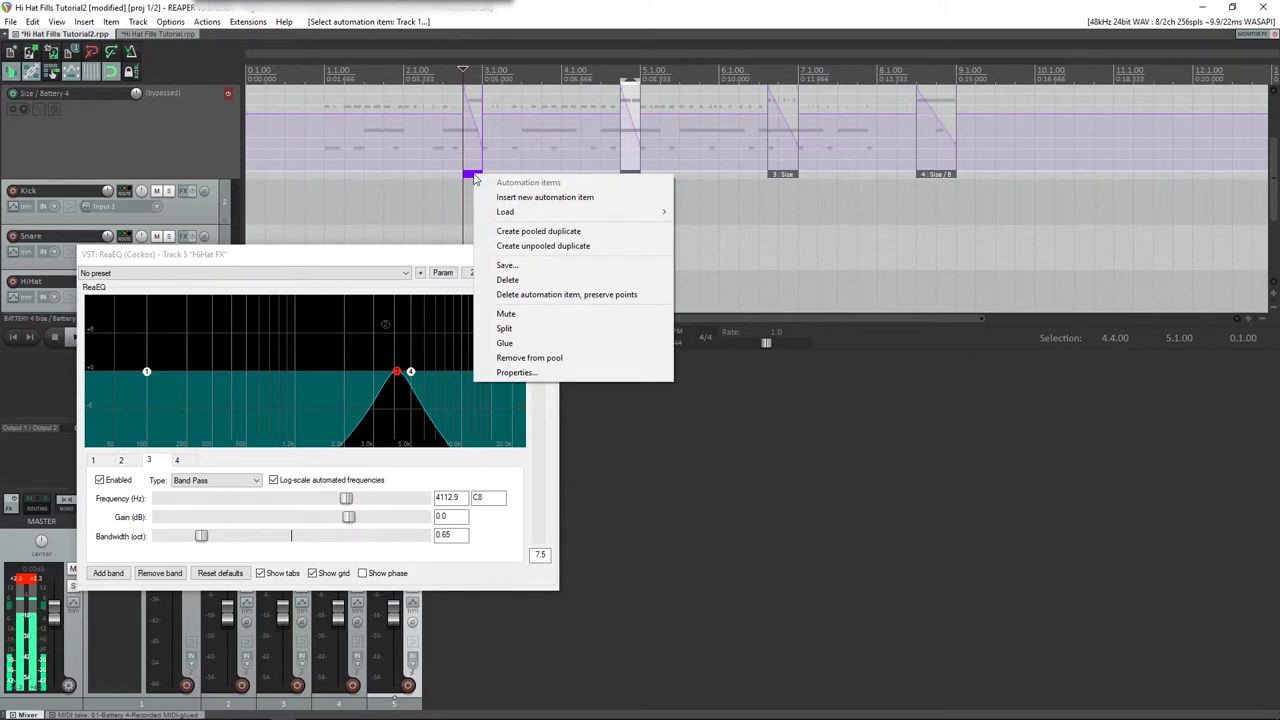
mouse_move(505, 211)
left_click(278, 206)
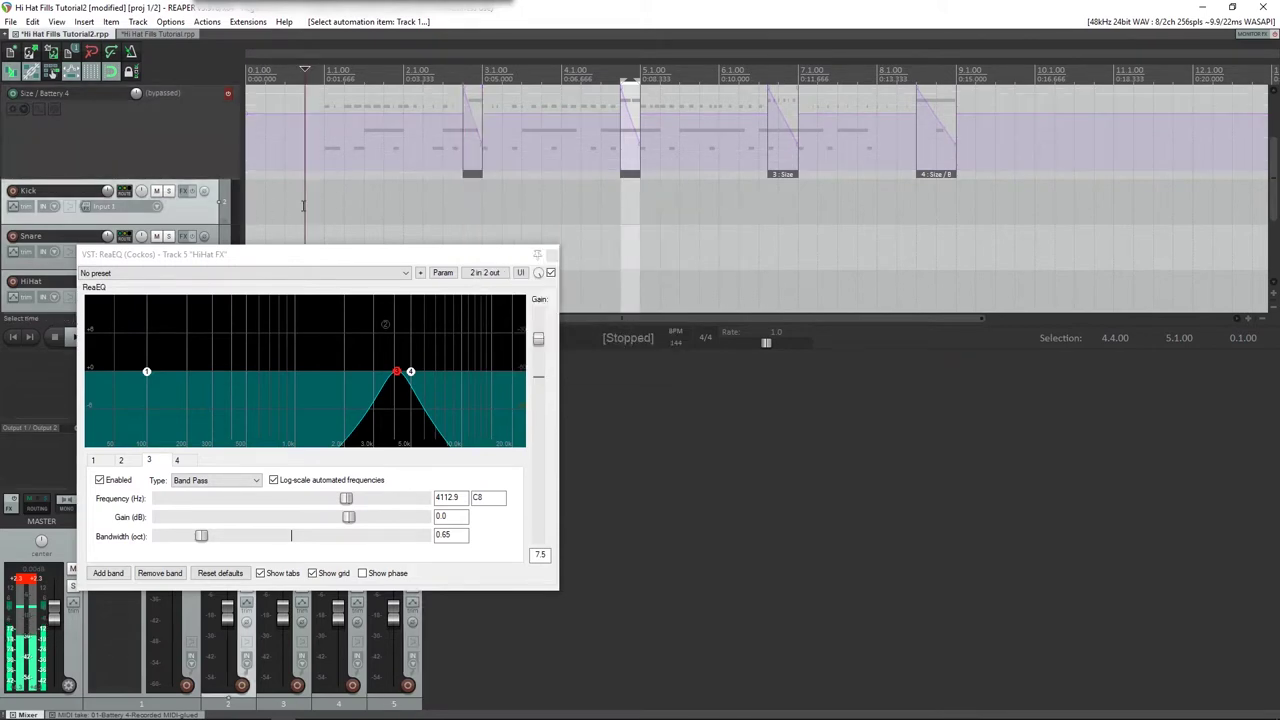
scroll(141, 203, "down", 3)
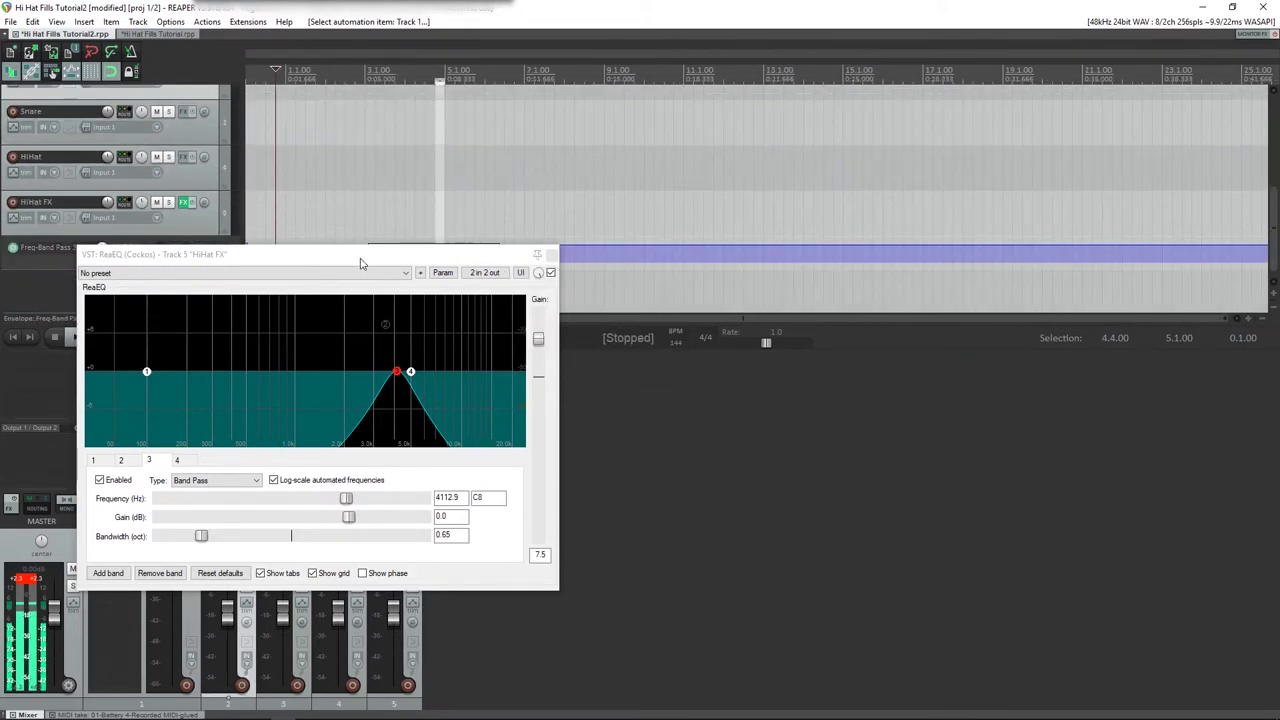
left_click_drag(361, 263, 777, 327)
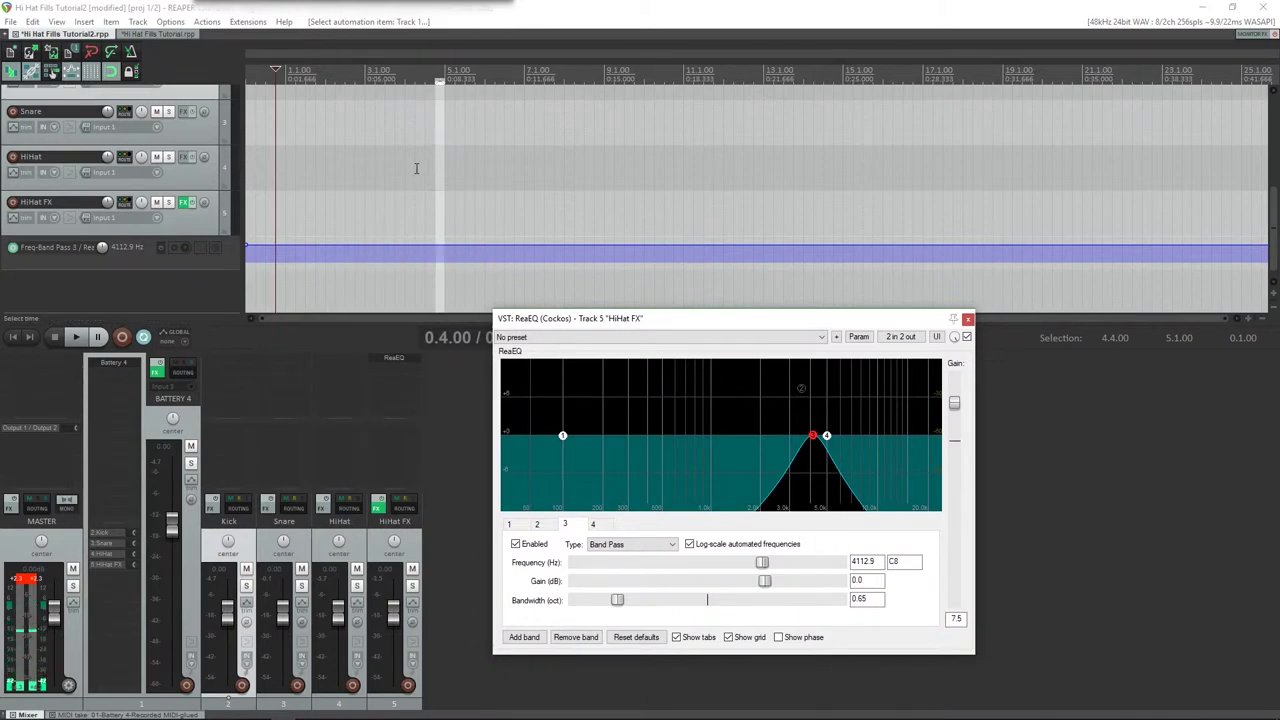
left_click_drag(355, 84, 361, 86)
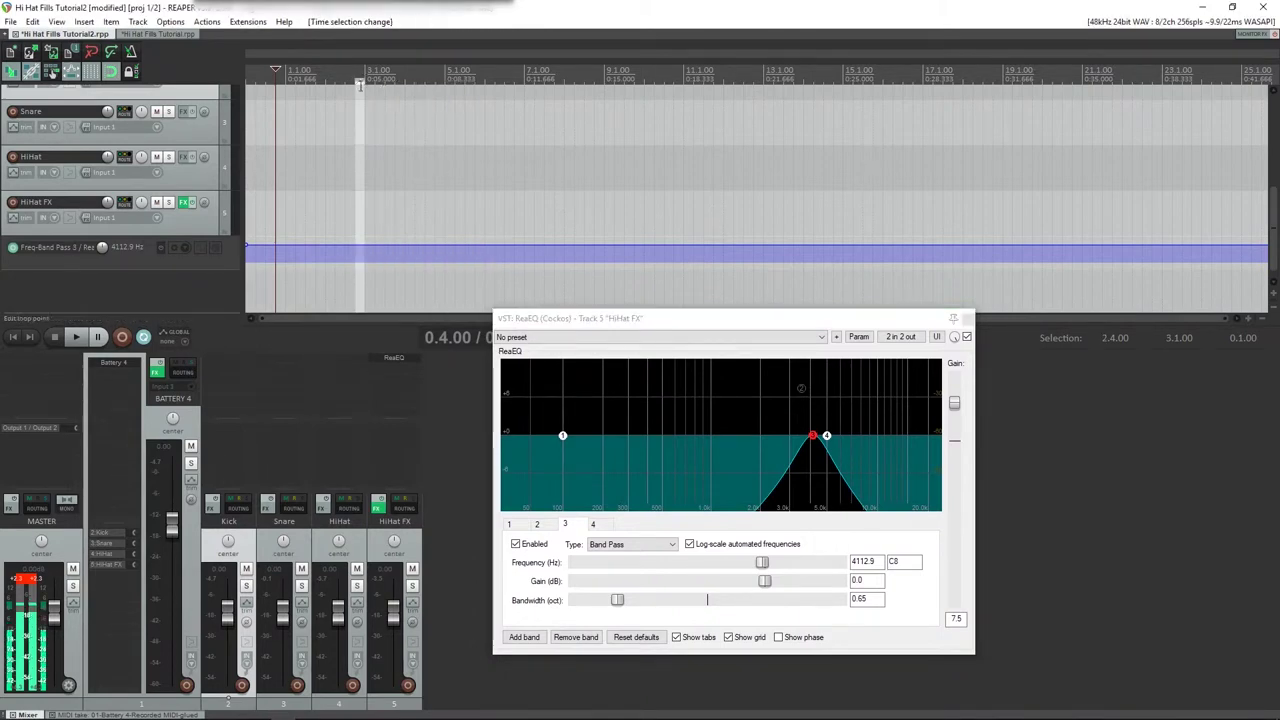
Load the saved Dive automation item onto the Freq-Band Pass envelope and start playback.
right_click(361, 268)
mouse_move(400, 303)
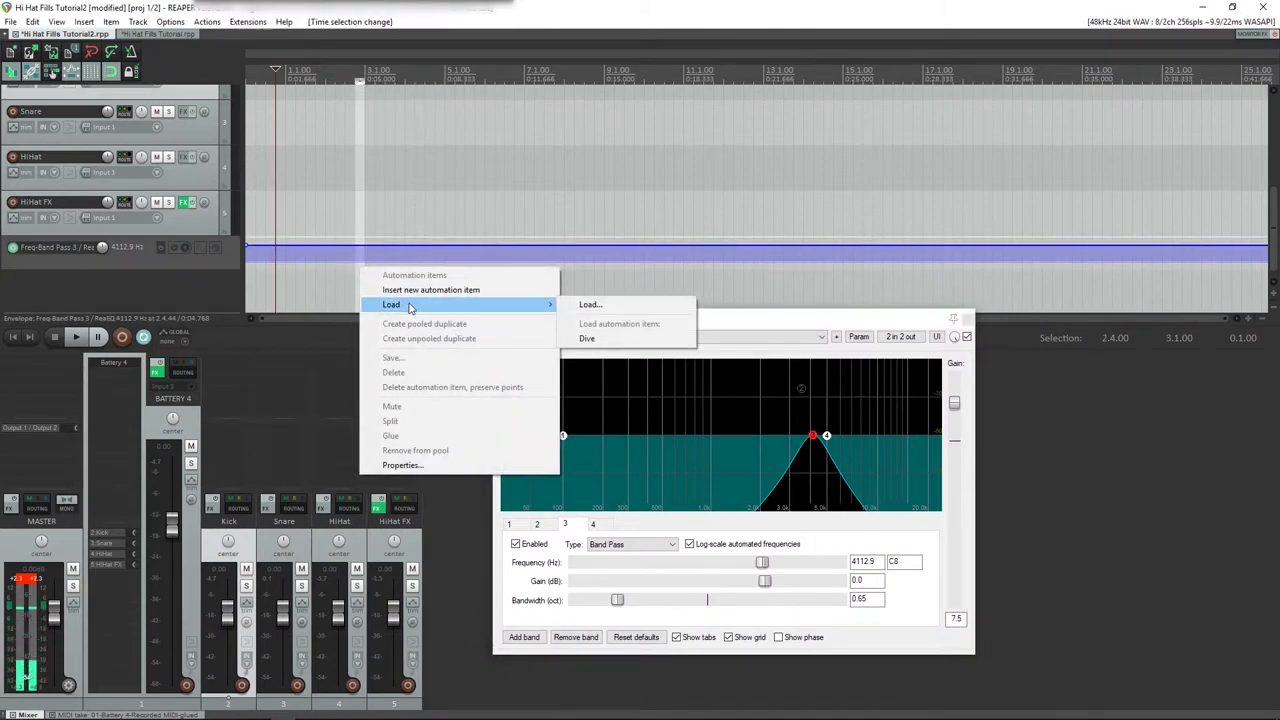
left_click(600, 340)
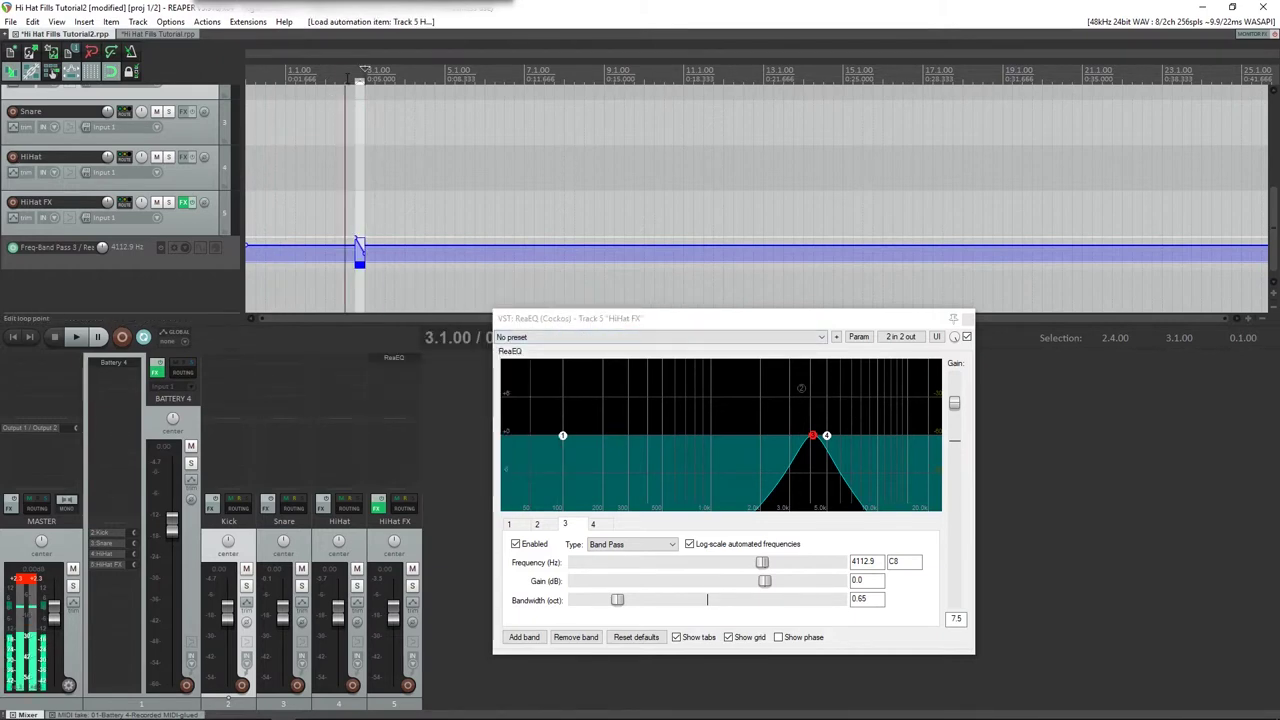
key("space")
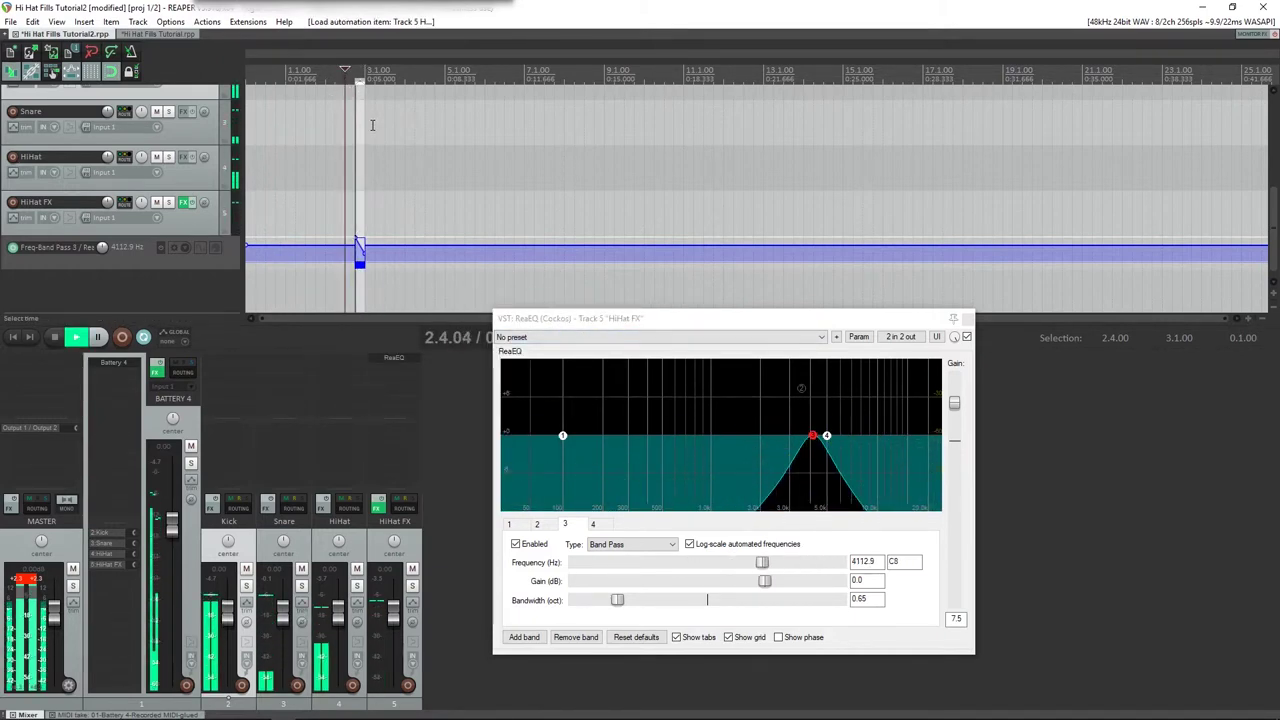
Shape the item into a descending ramp from about 11 kHz to 450 Hz and audition it.
scroll(357, 251, "up", 6)
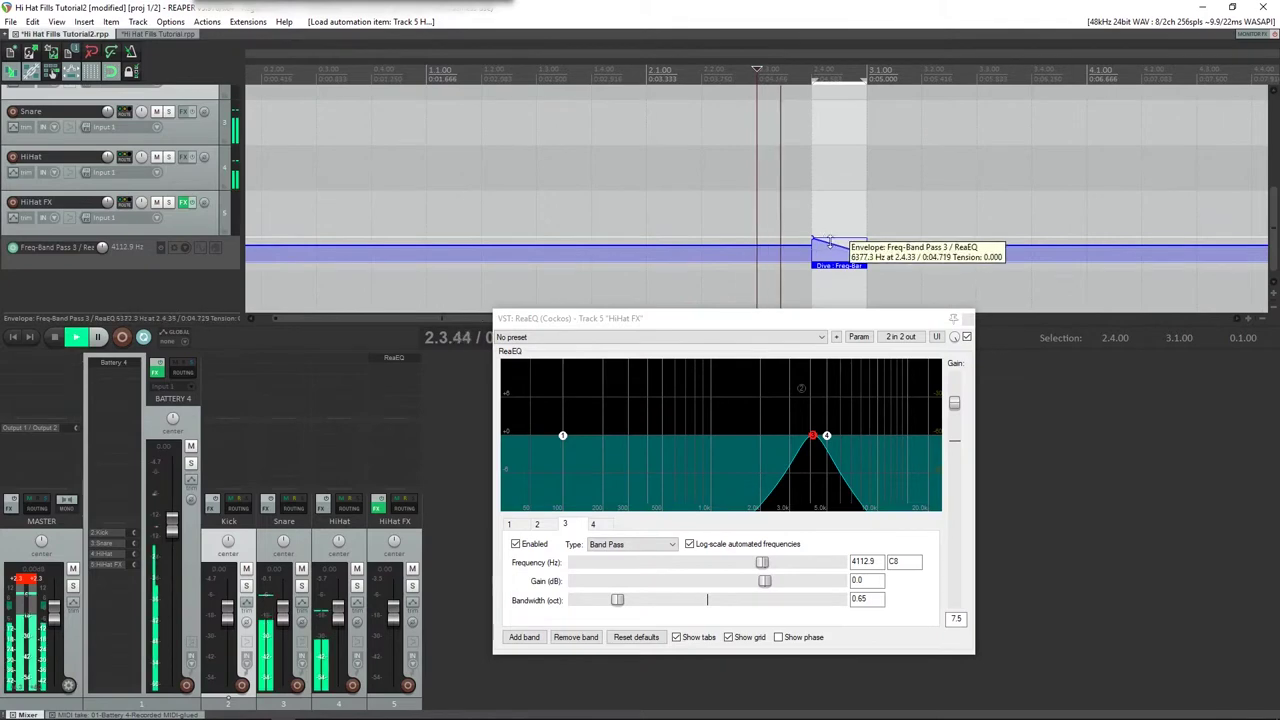
left_click_drag(829, 242, 865, 249)
key("space")
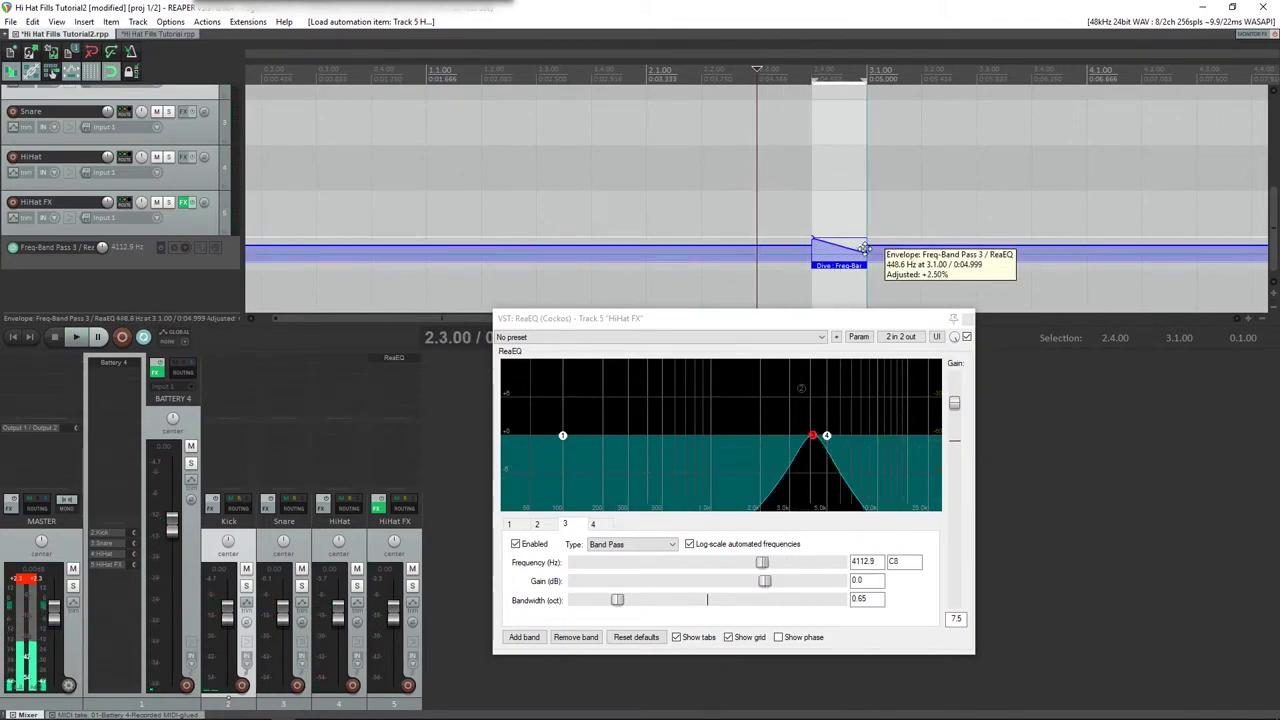
left_click_drag(813, 243, 813, 242)
key("space")
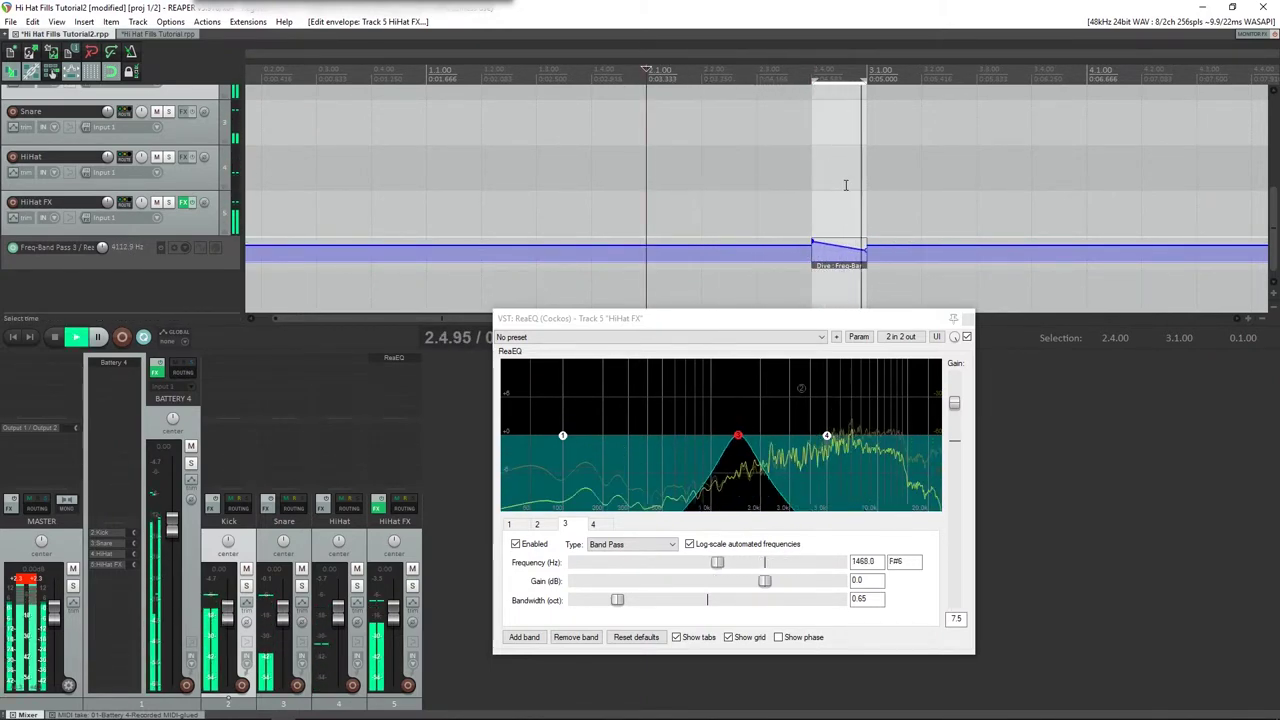
key("space")
scroll(851, 229, "down", 4)
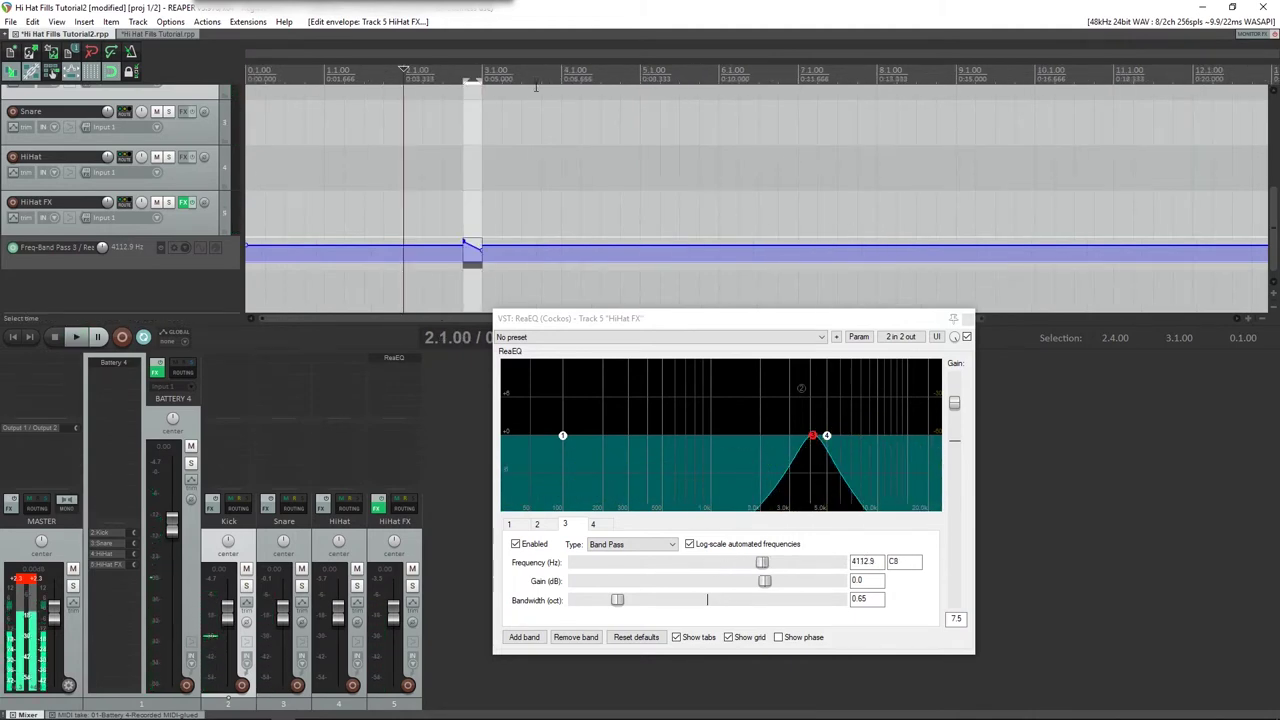
Copy the Dive automation item onto the hi-hat fill at bar 5.
right_click(623, 272)
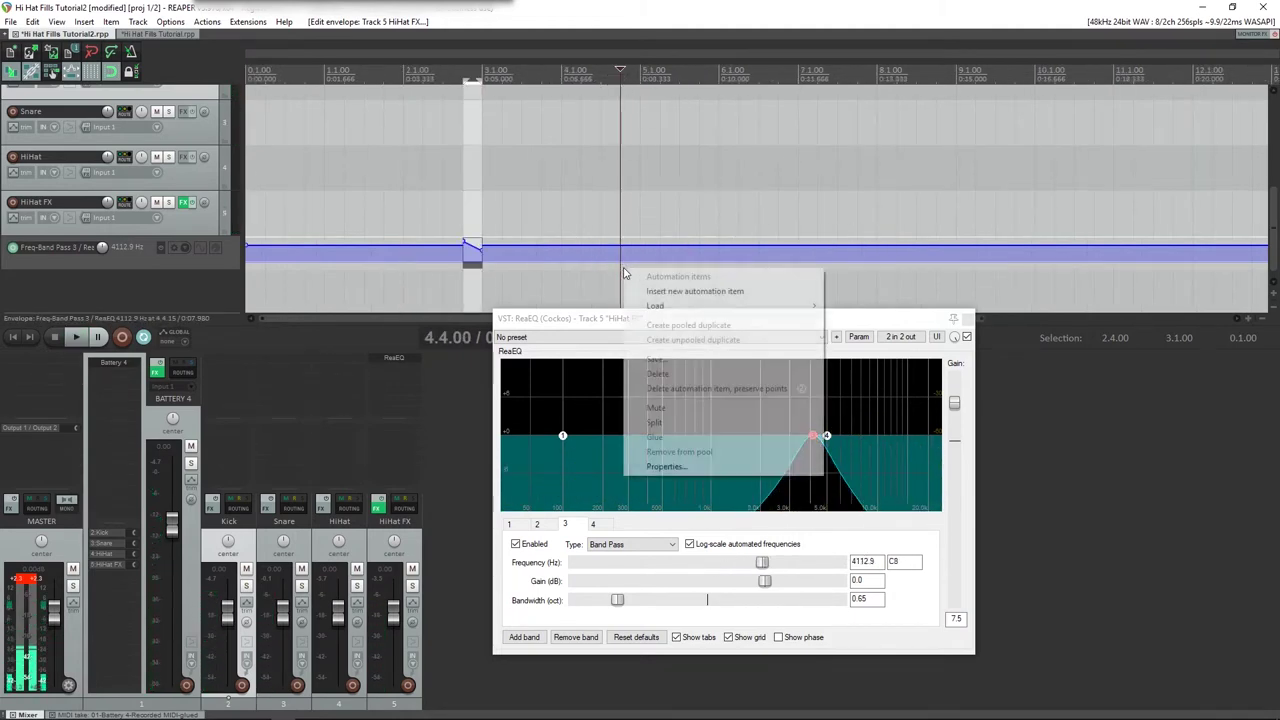
left_click(476, 270)
left_click_drag(474, 272, 640, 286)
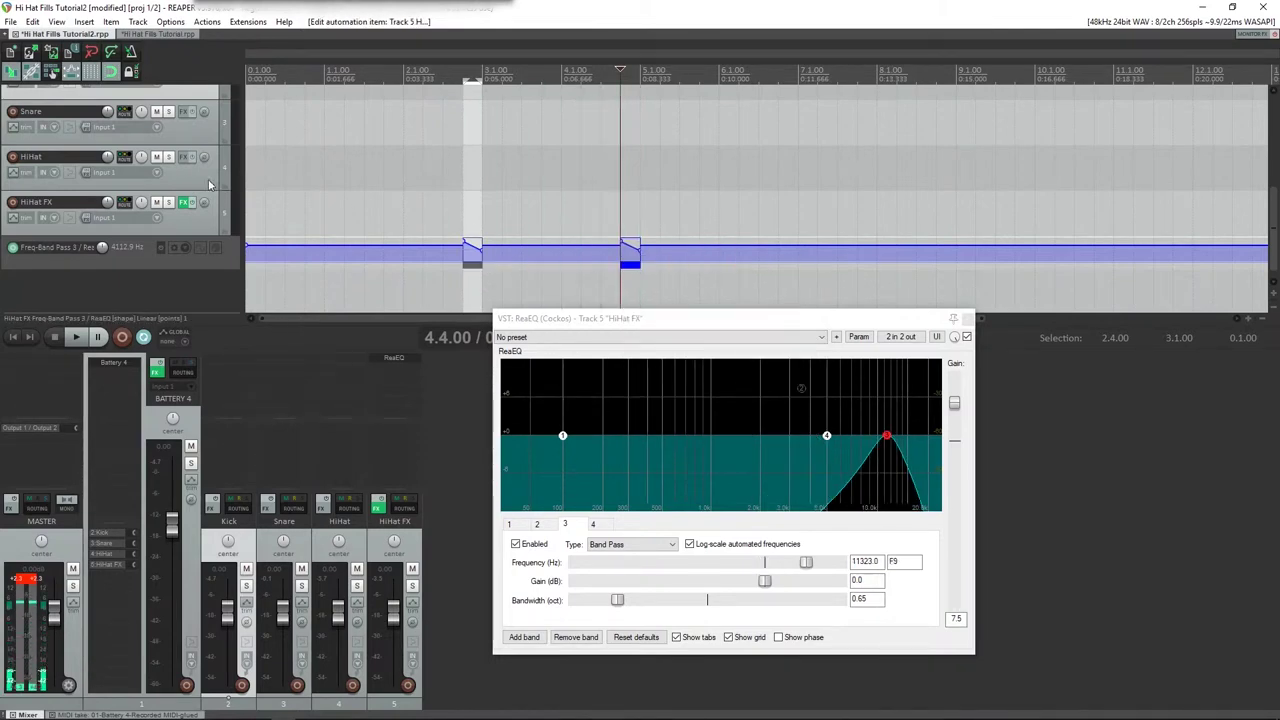
Move the Battery 4 track directly above HiHat FX.
scroll(190, 180, "up", 2)
scroll(208, 178, "up", 2)
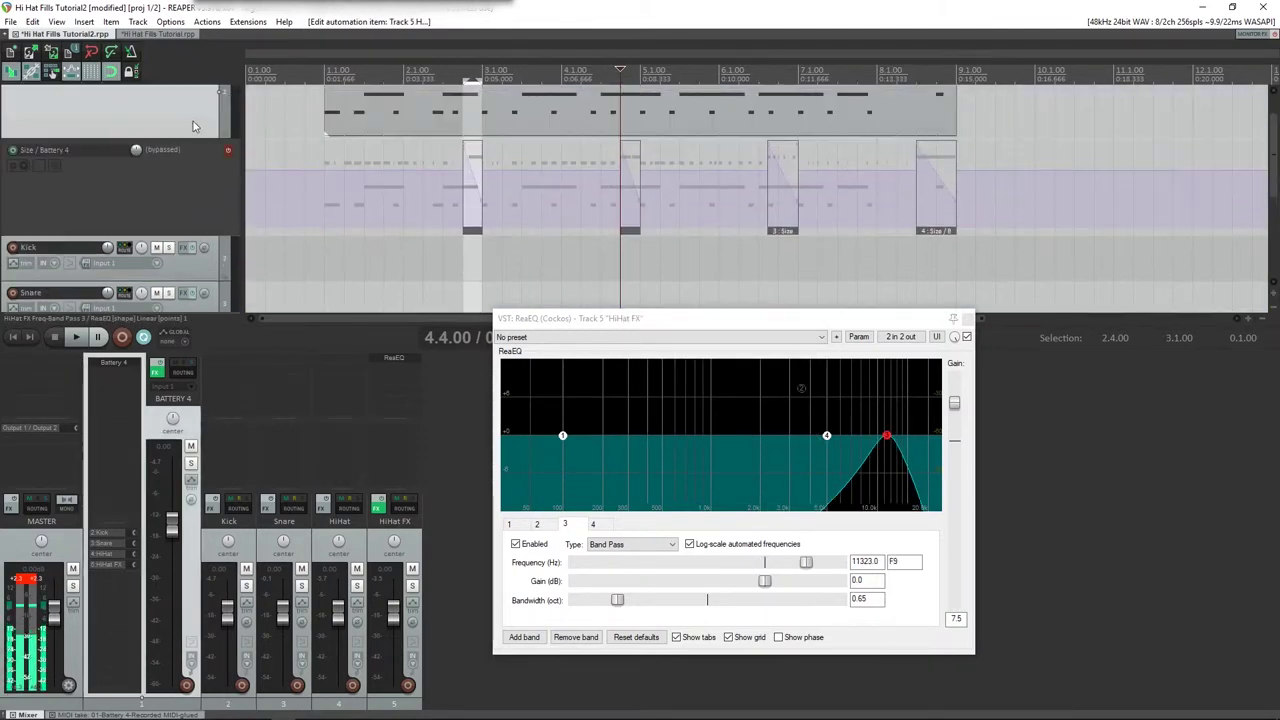
scroll(190, 290, "down", 4)
mouse_move(183, 316)
left_mouse_down()
mouse_move(188, 196)
mouse_move(236, 203)
left_mouse_up()
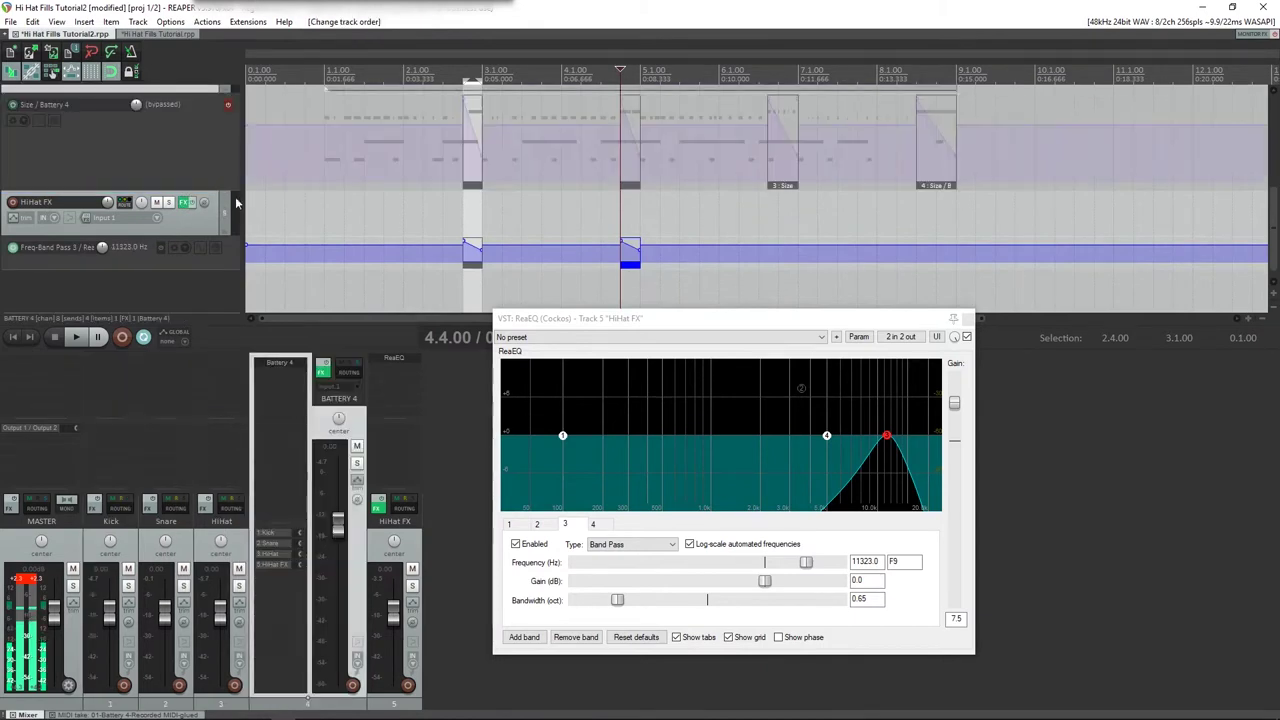
Copy the Dive item onto the remaining fills near bar 7 and bar 8.4.
scroll(510, 180, "up", 2)
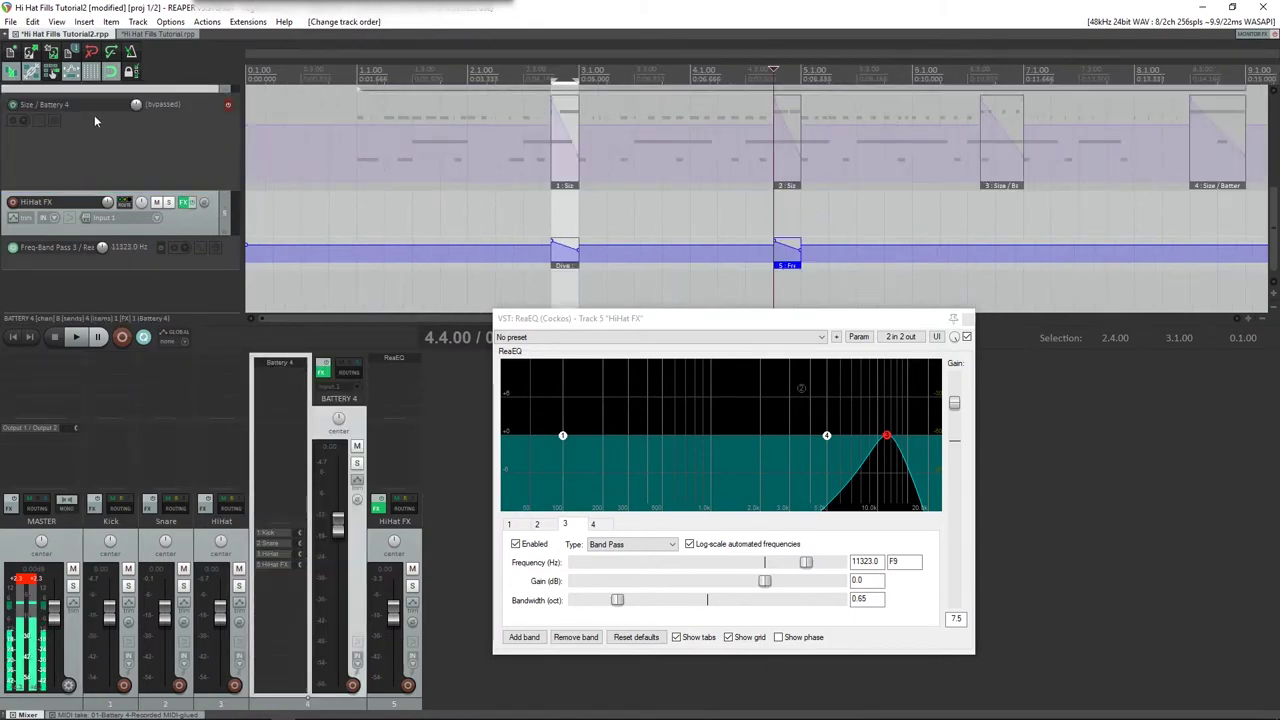
scroll(150, 160, "up", 1)
scroll(88, 188, "up", 1)
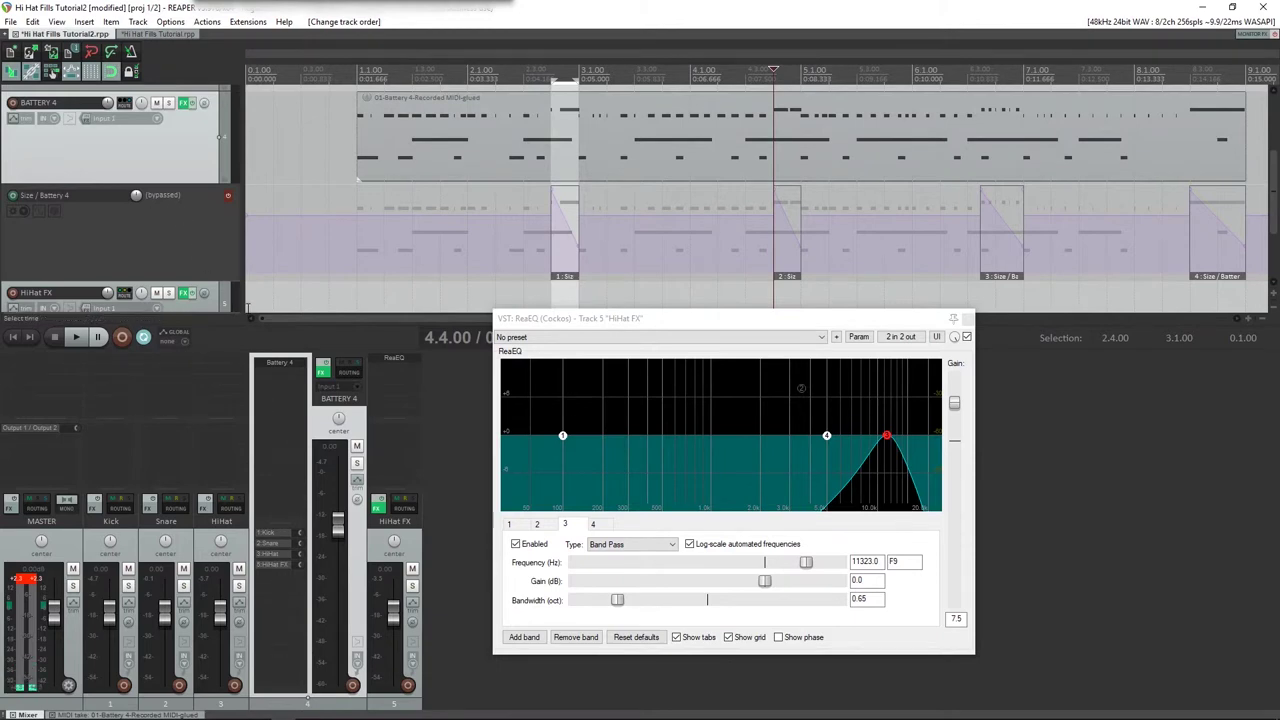
scroll(398, 208, "down", 2)
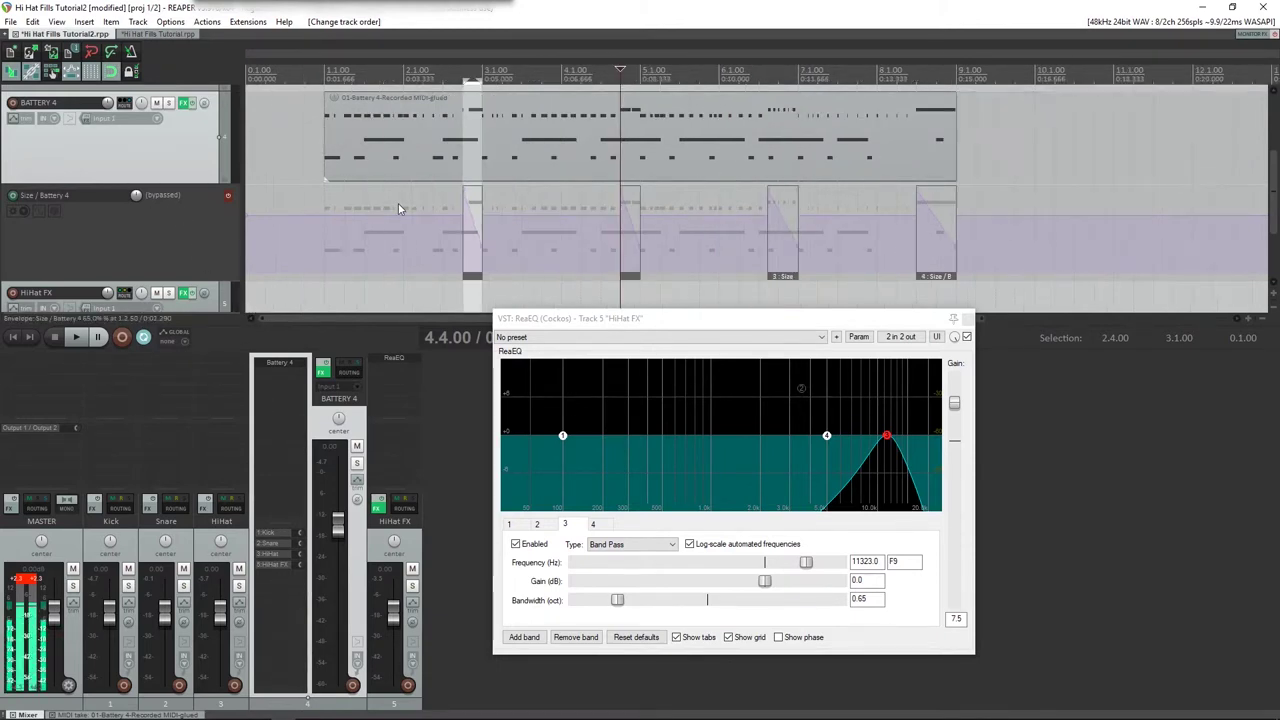
scroll(141, 178, "down", 2)
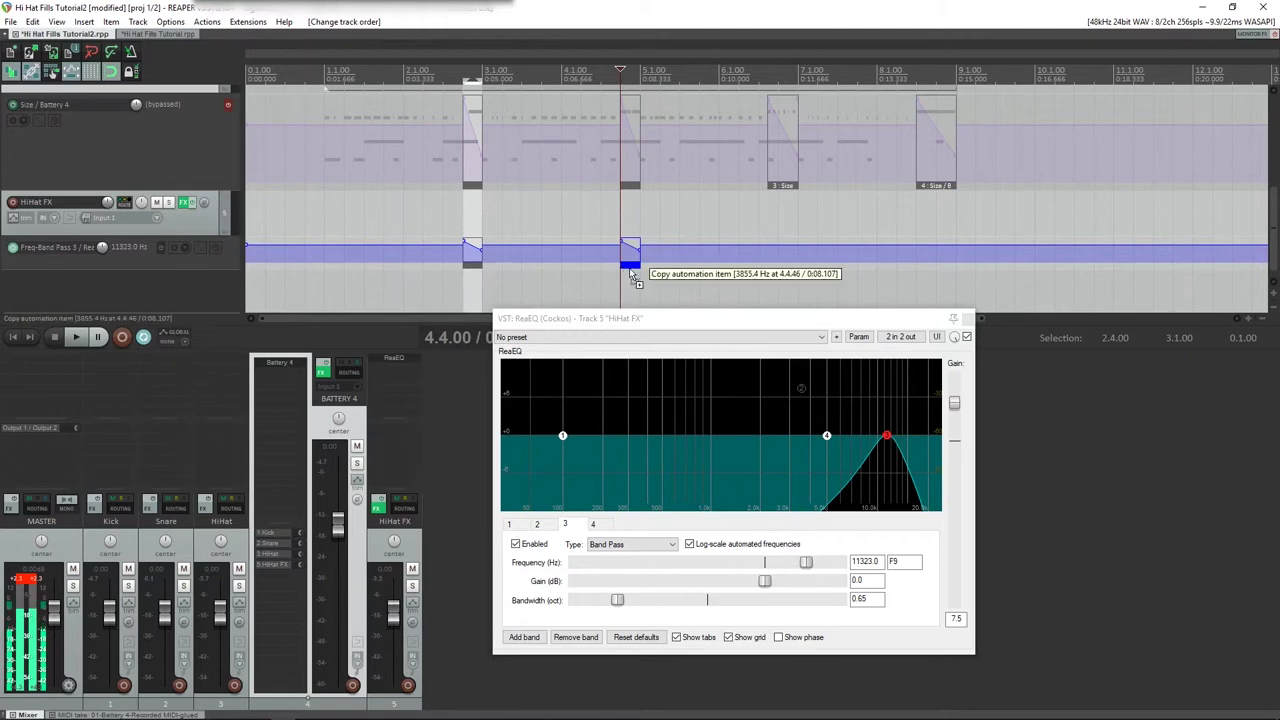
left_click_drag(632, 272, 772, 268)
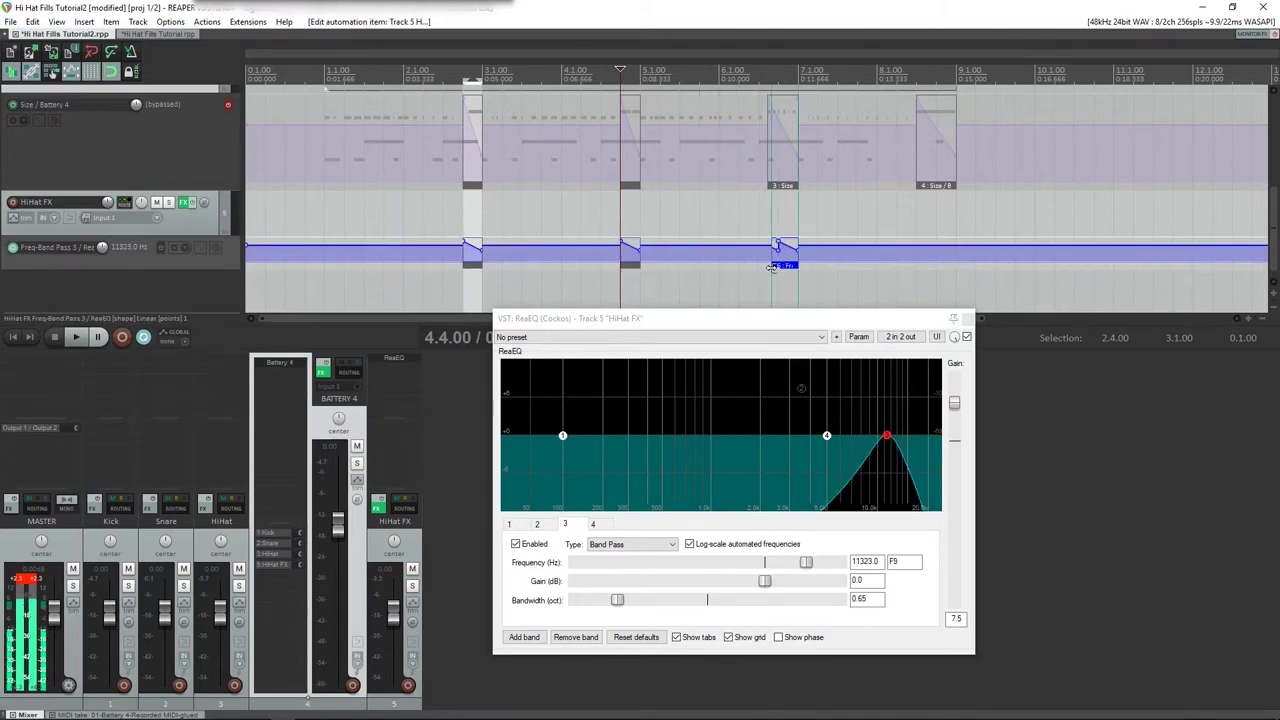
left_click(768, 266)
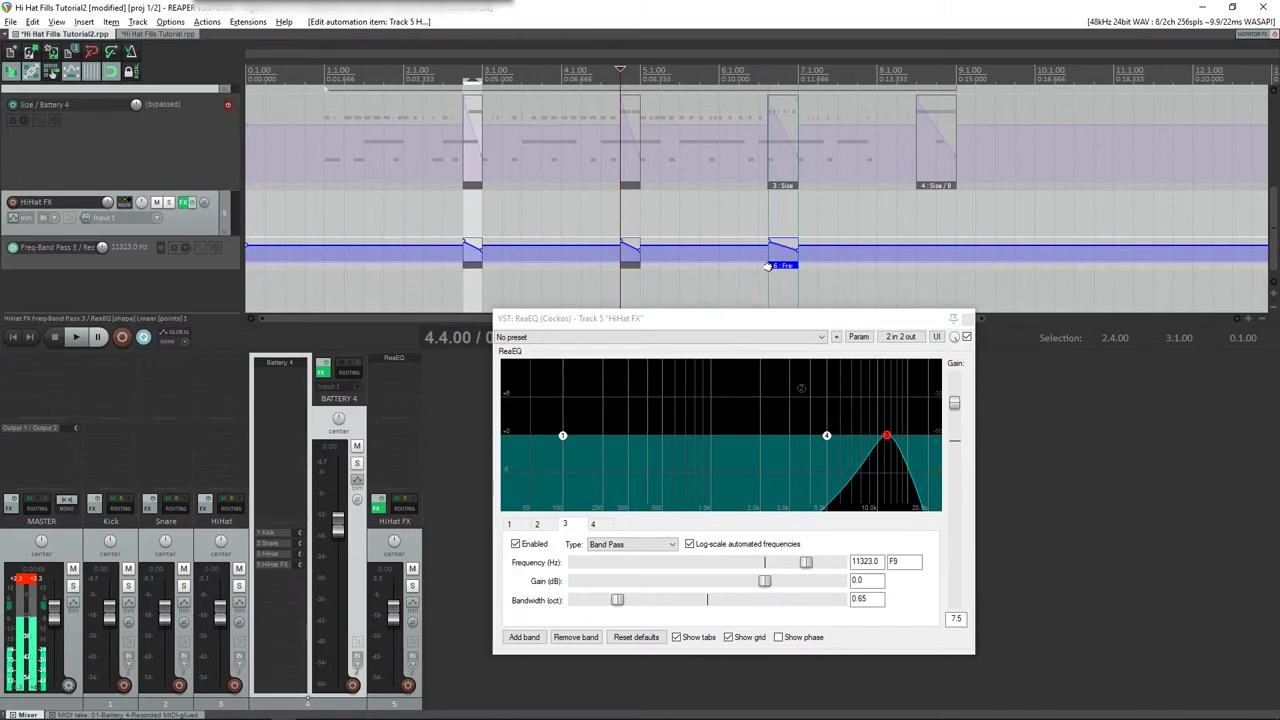
left_click_drag(767, 266, 916, 268)
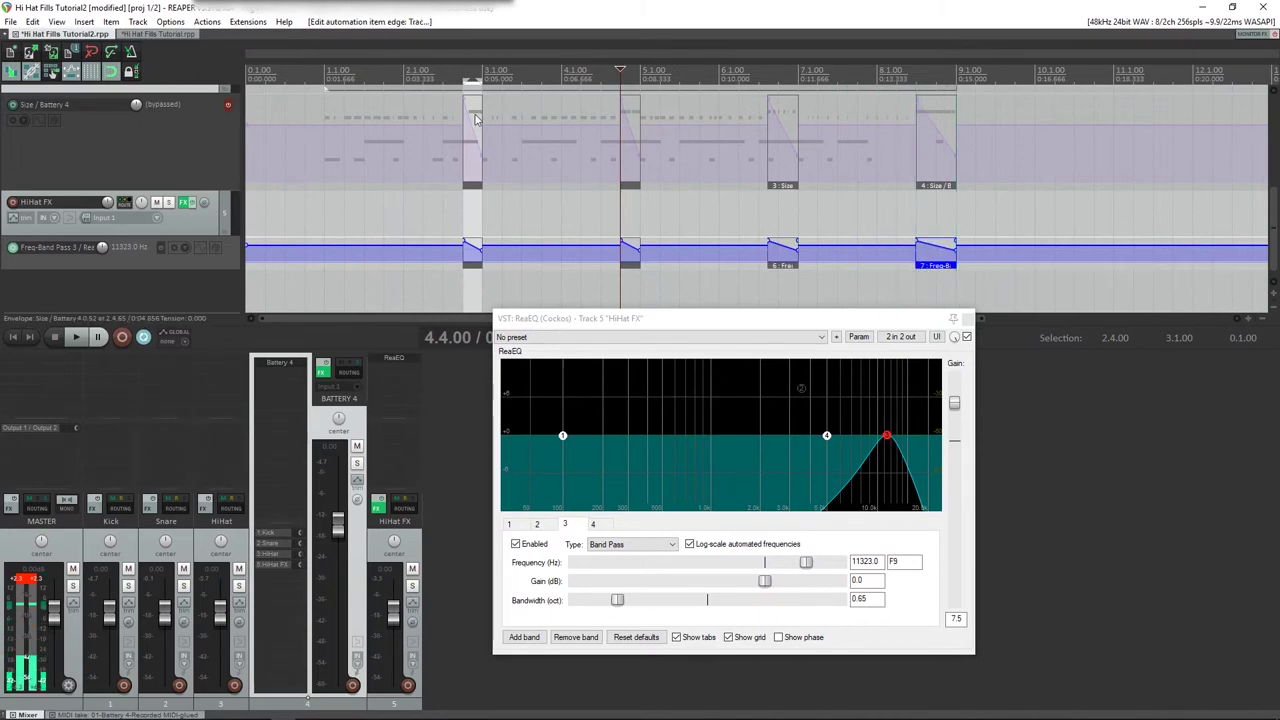
Play from bar 1.1 to hear each dive, then raise the dive point near bar 5 slightly.
left_click(324, 75)
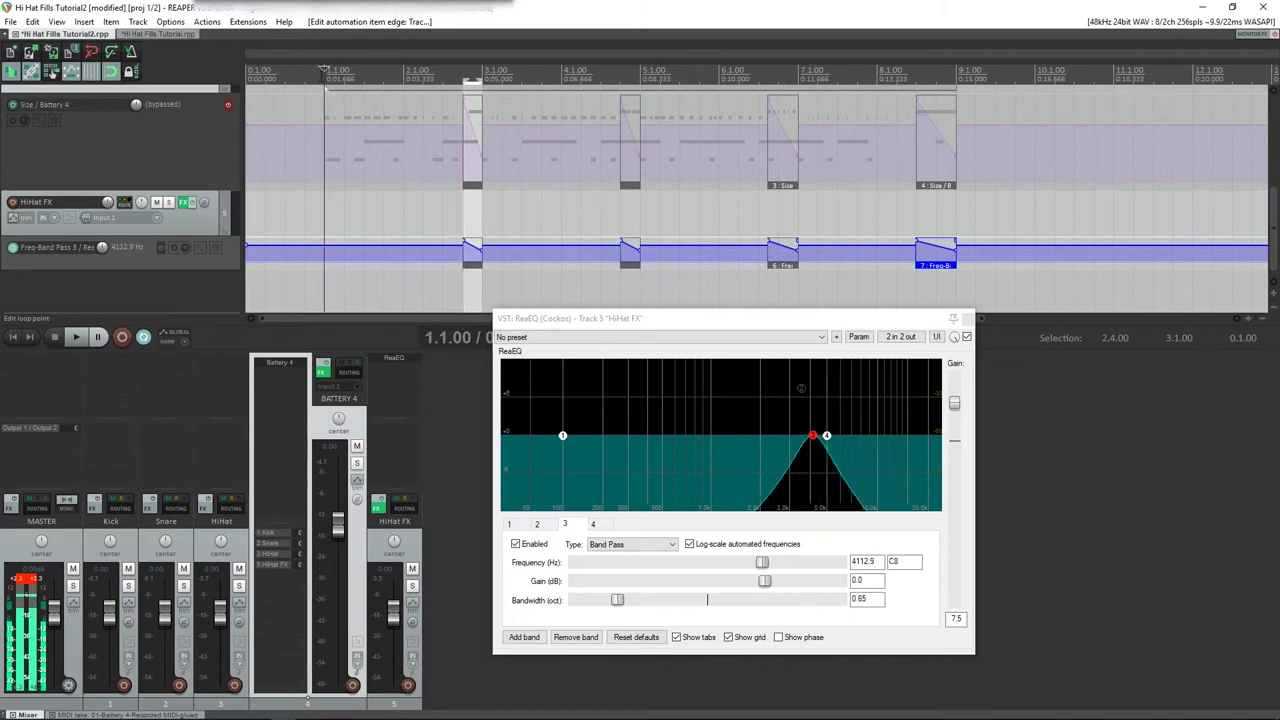
key("space")
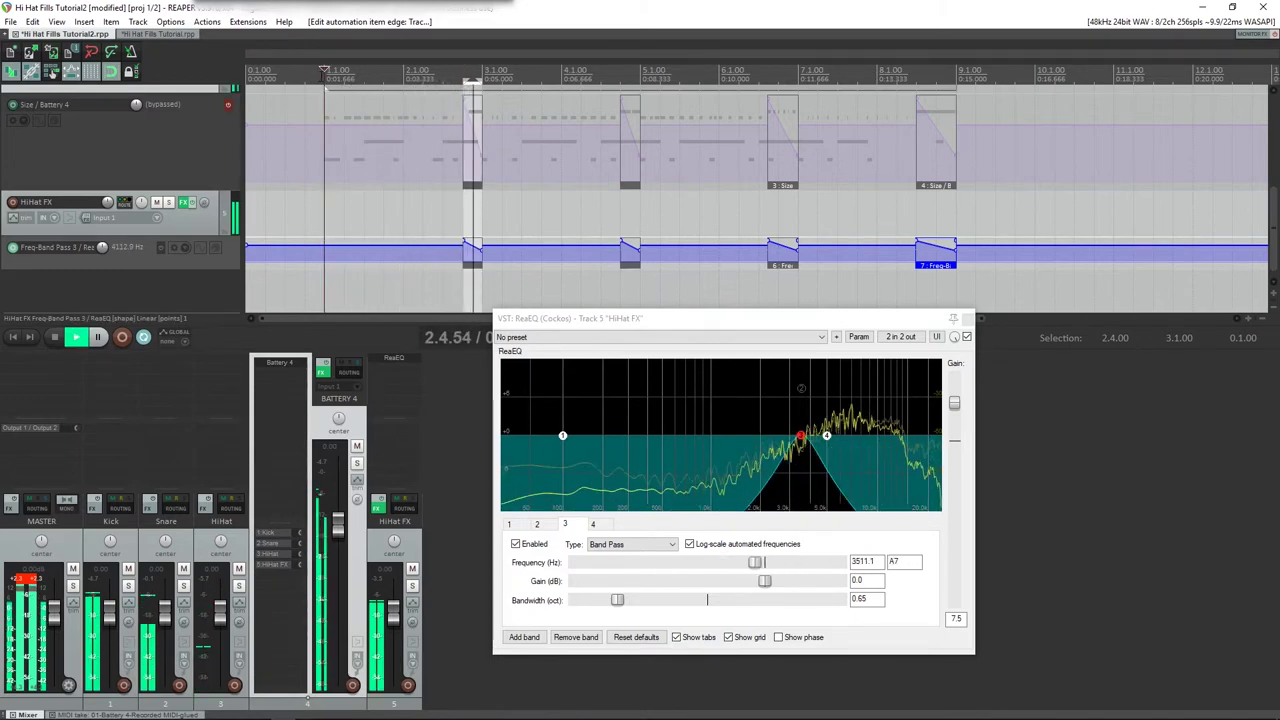
key("space")
key("space")
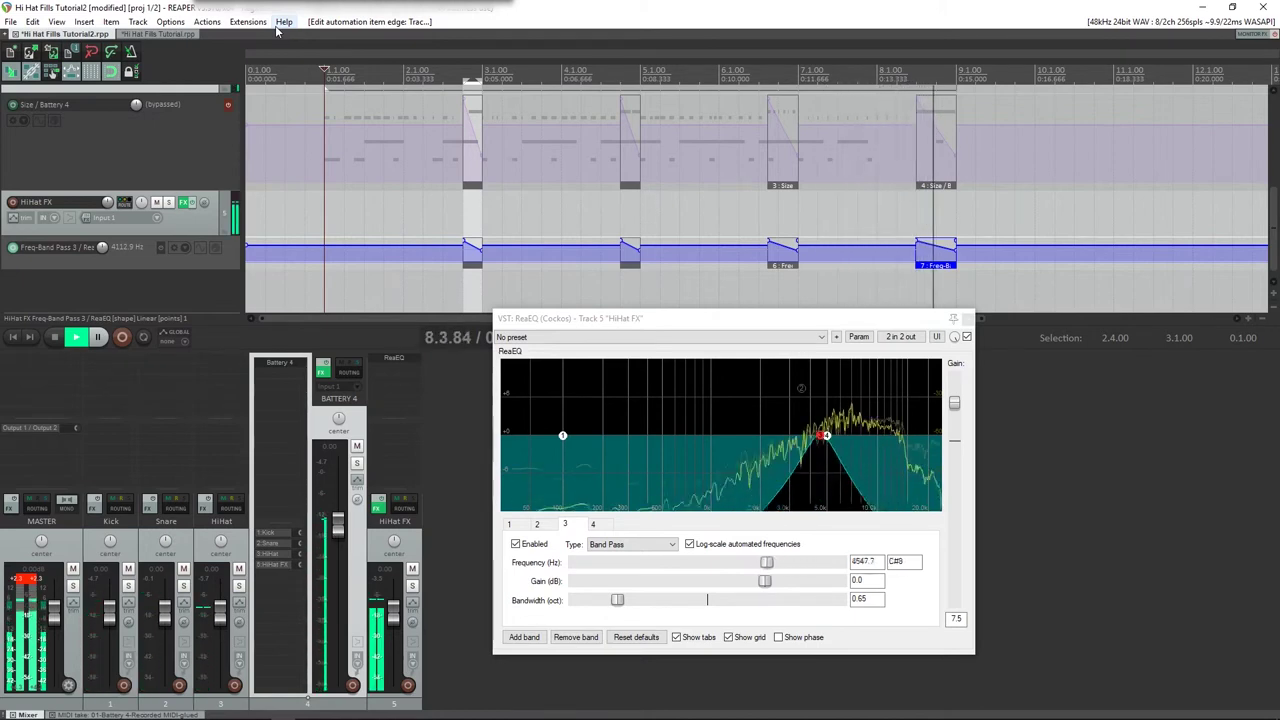
key("space")
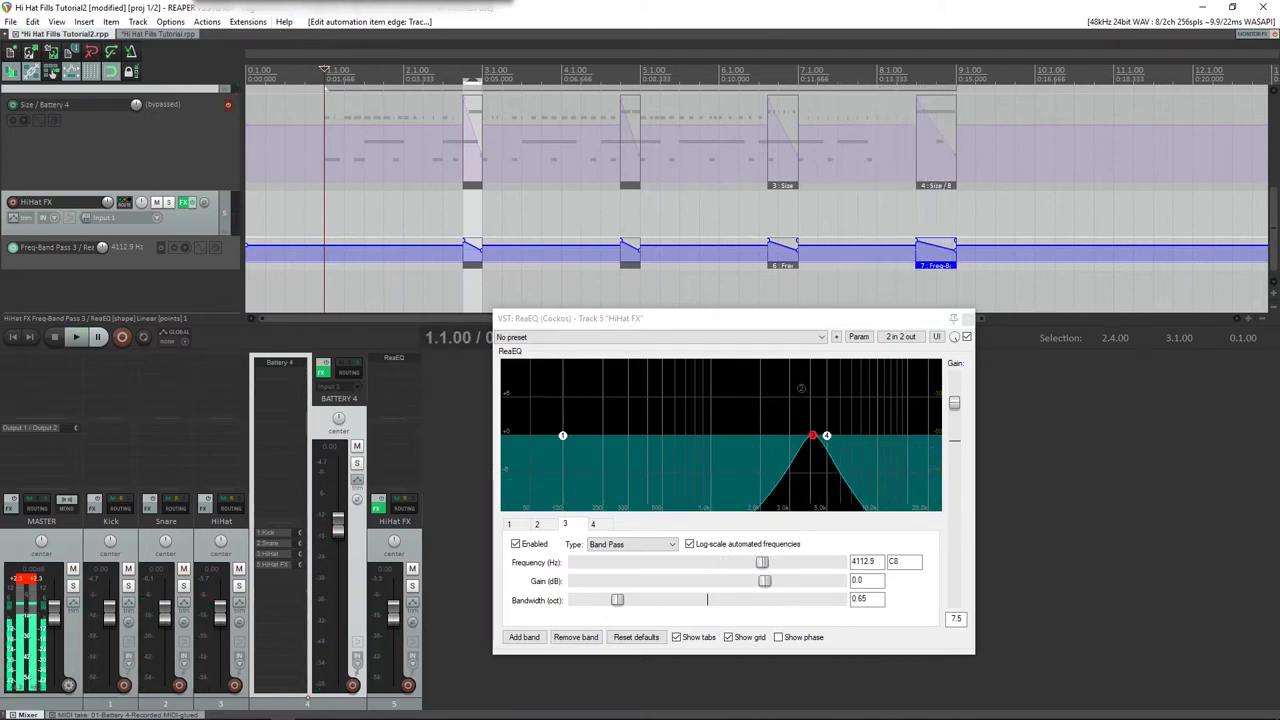
left_click_drag(631, 261, 651, 246)
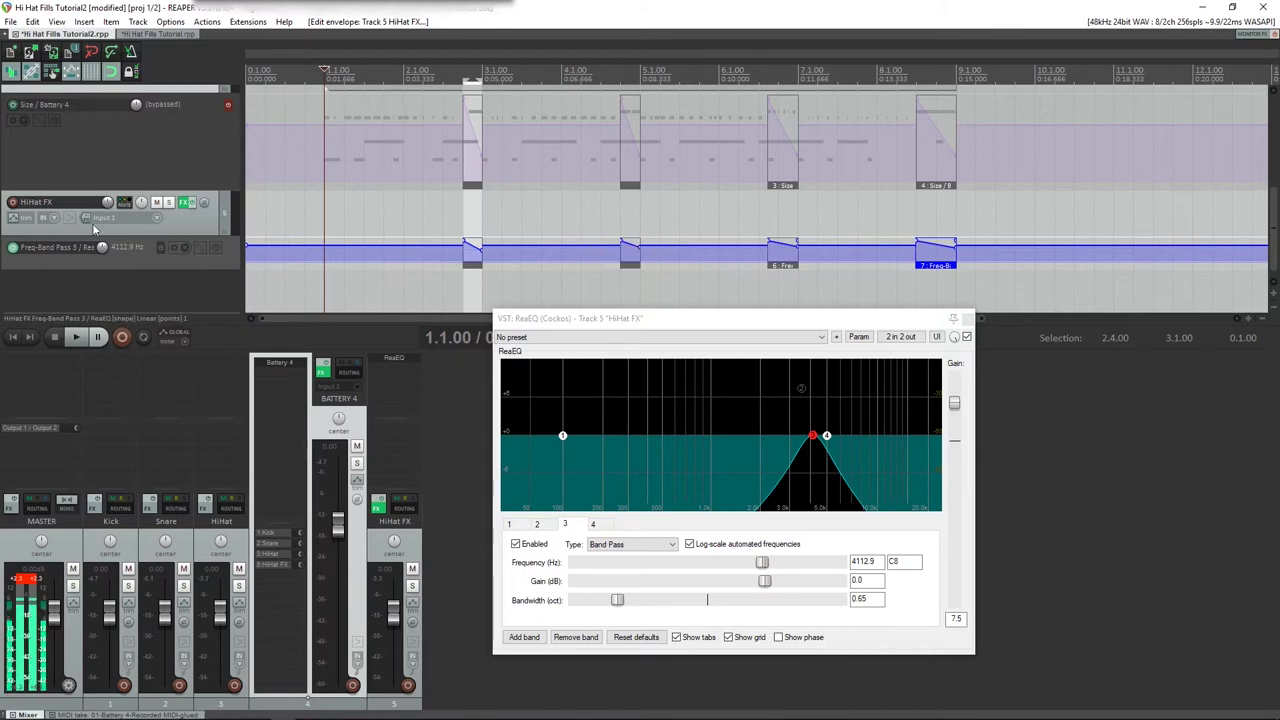
Drag the Battery 4 track back to the top of the track list, above Kick.
scroll(197, 204, "up", 5)
scroll(186, 194, "down", 3)
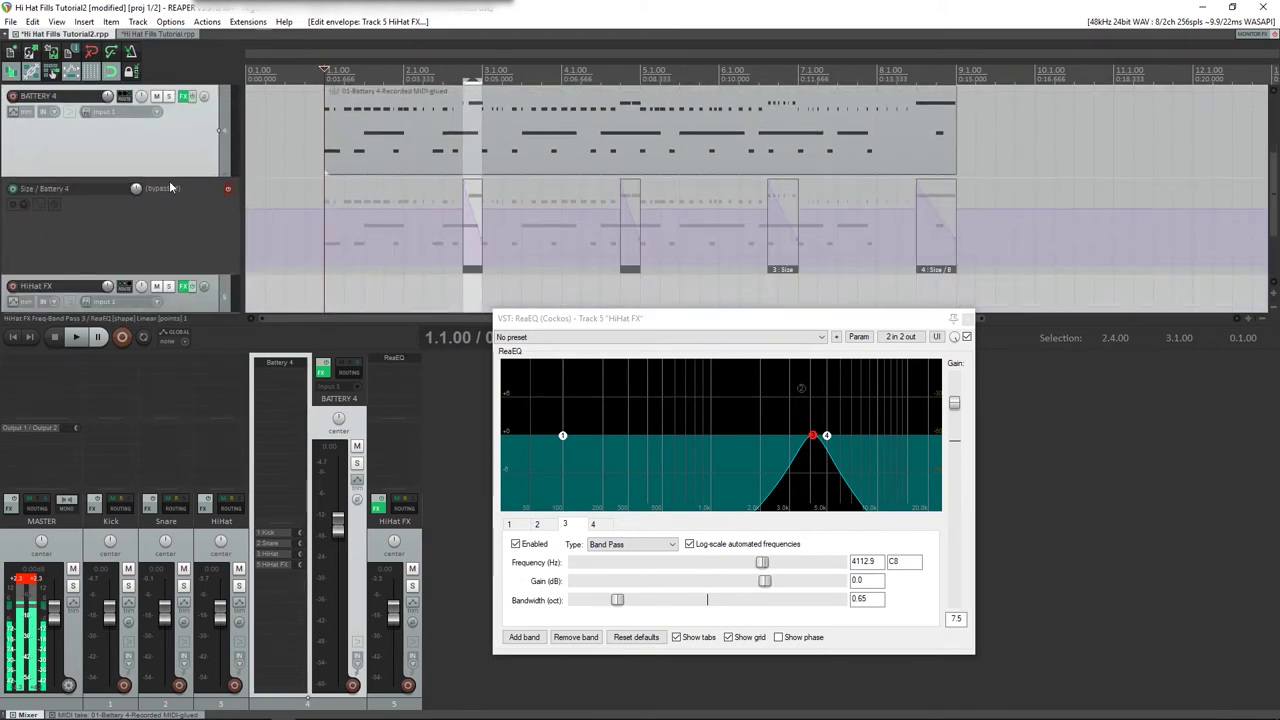
scroll(170, 187, "down", 2)
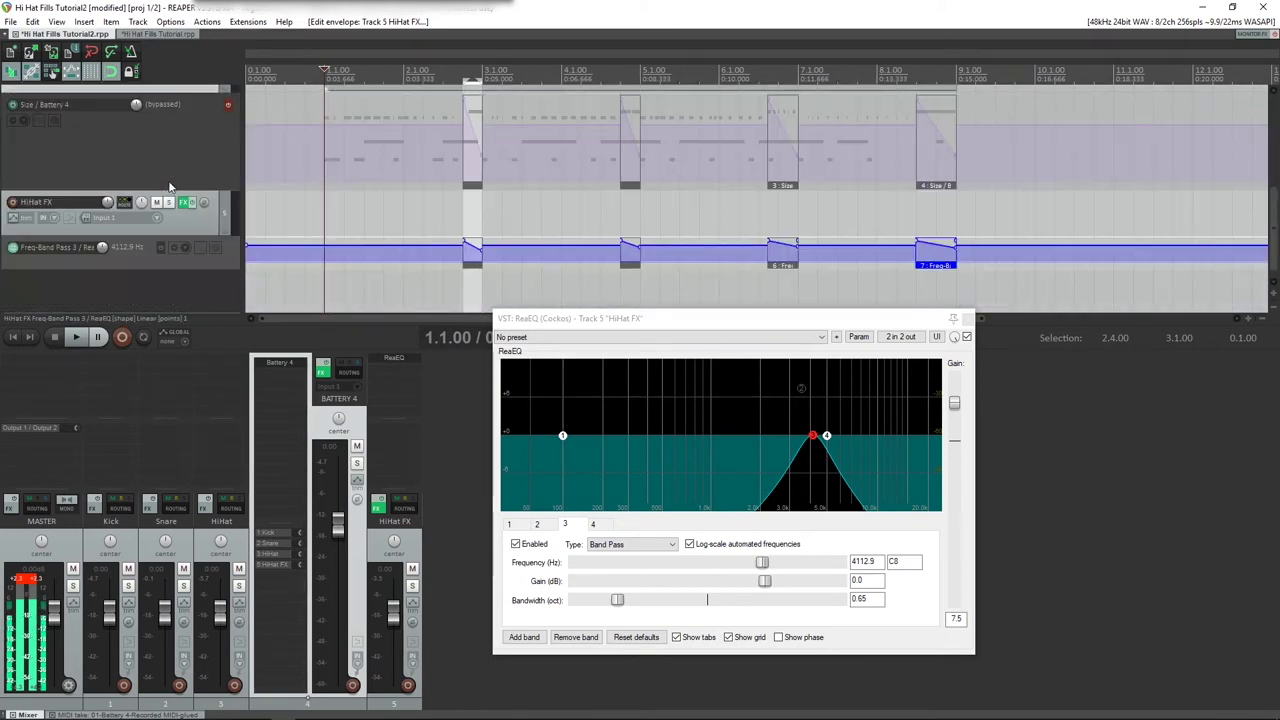
scroll(170, 186, "up", 5)
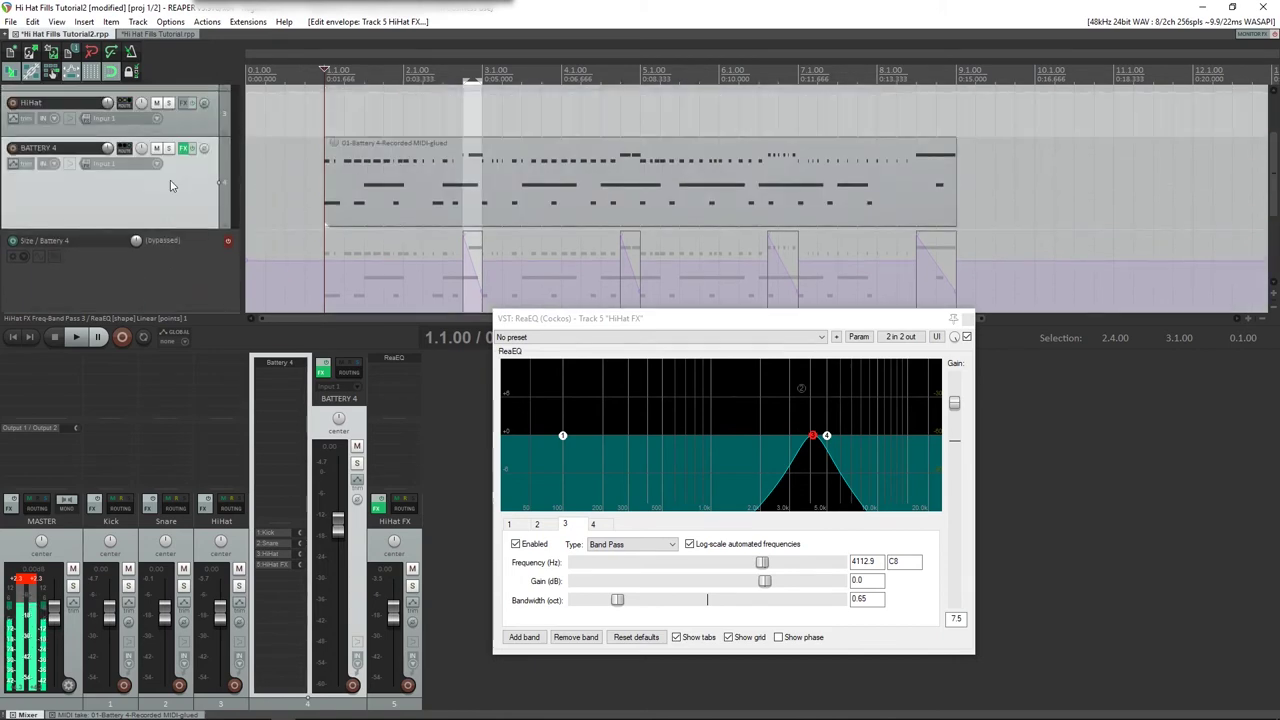
scroll(170, 186, "down", 2)
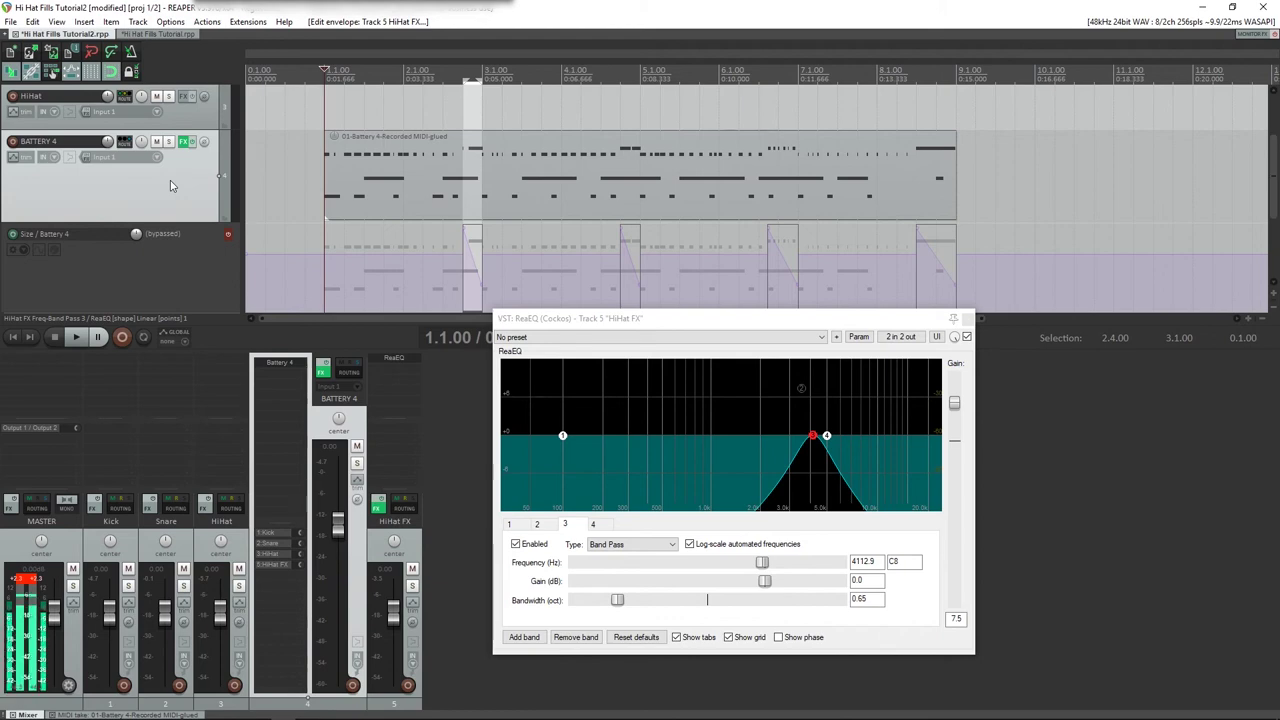
scroll(170, 180, "down", 2)
scroll(170, 180, "up", 2)
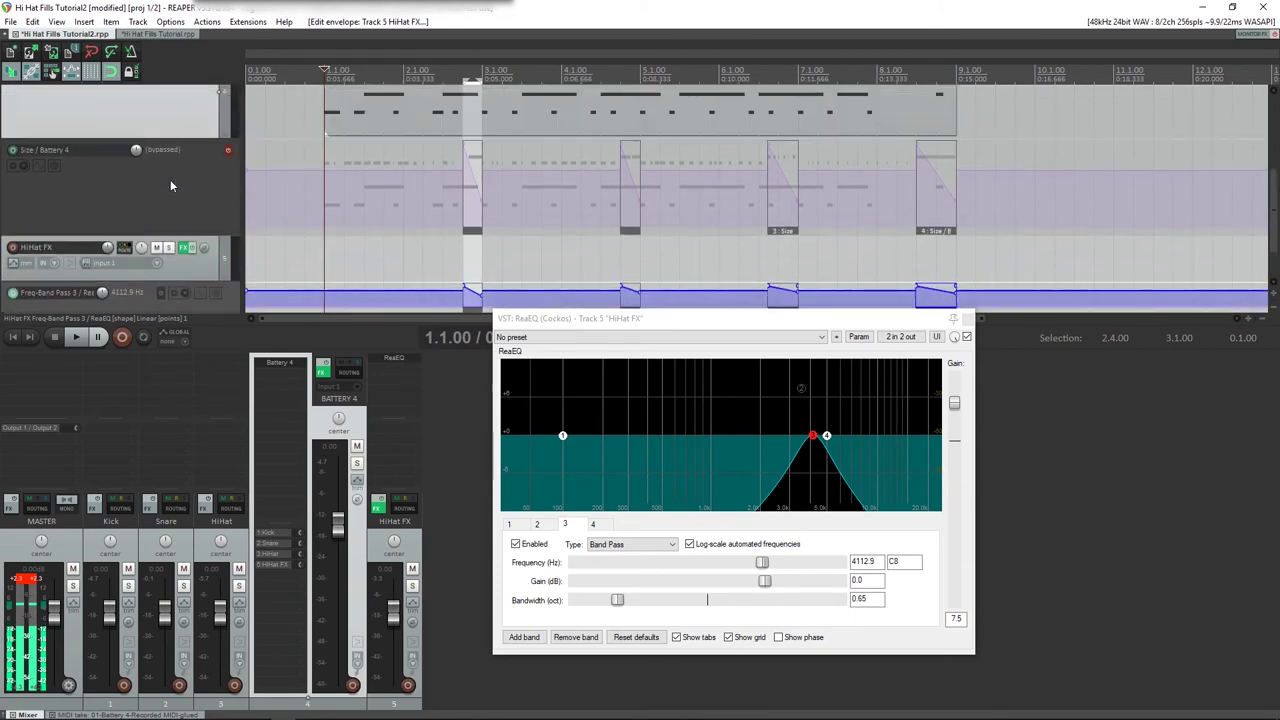
left_click_drag(170, 180, 168, 98)
scroll(170, 180, "up", 2)
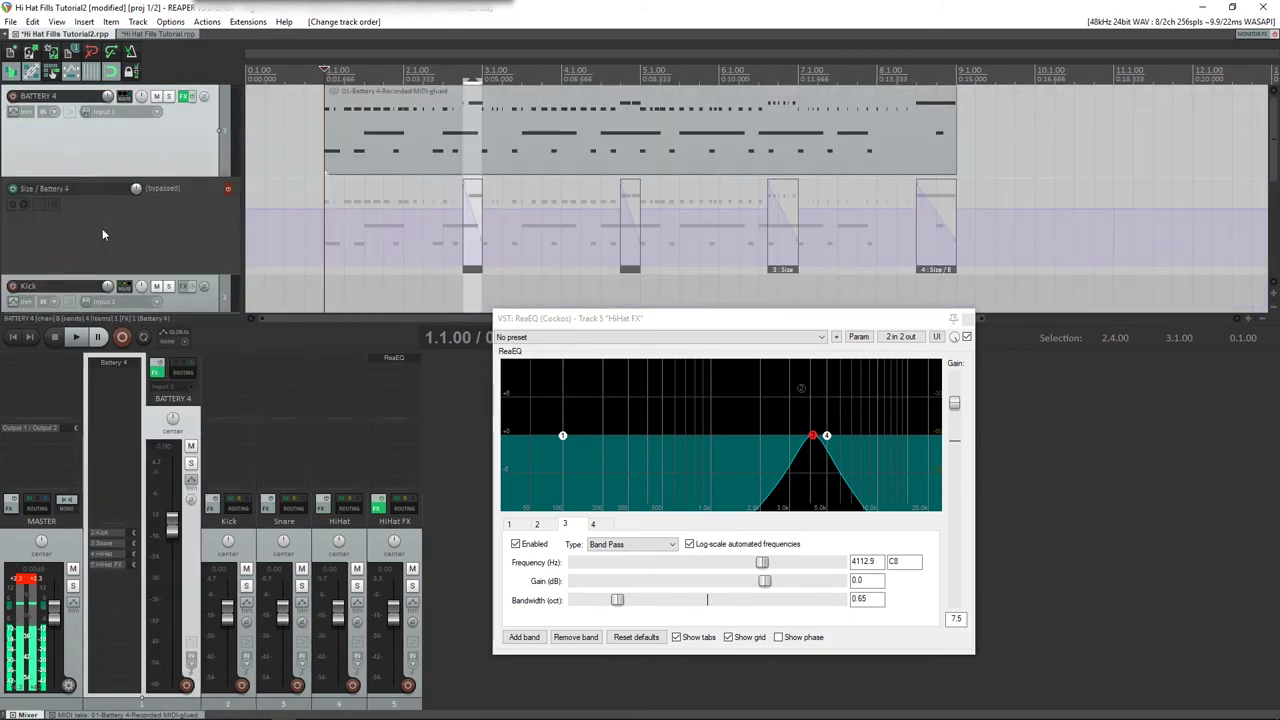